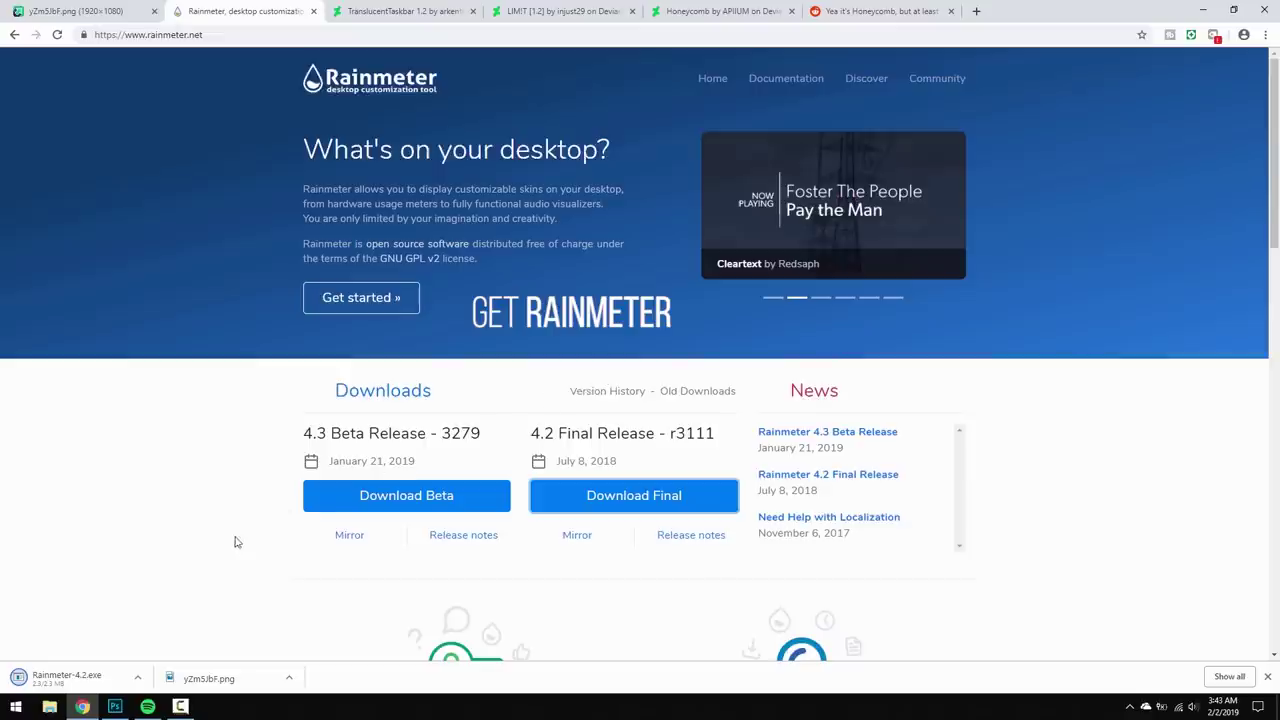
- Install Rainmeter 4.2 from the downloaded installer using the standard installation, and run it when setup completes
{"action": "left_click", "coordinate": [107, 673]}
{"action": "left_click", "coordinate": [643, 383]}
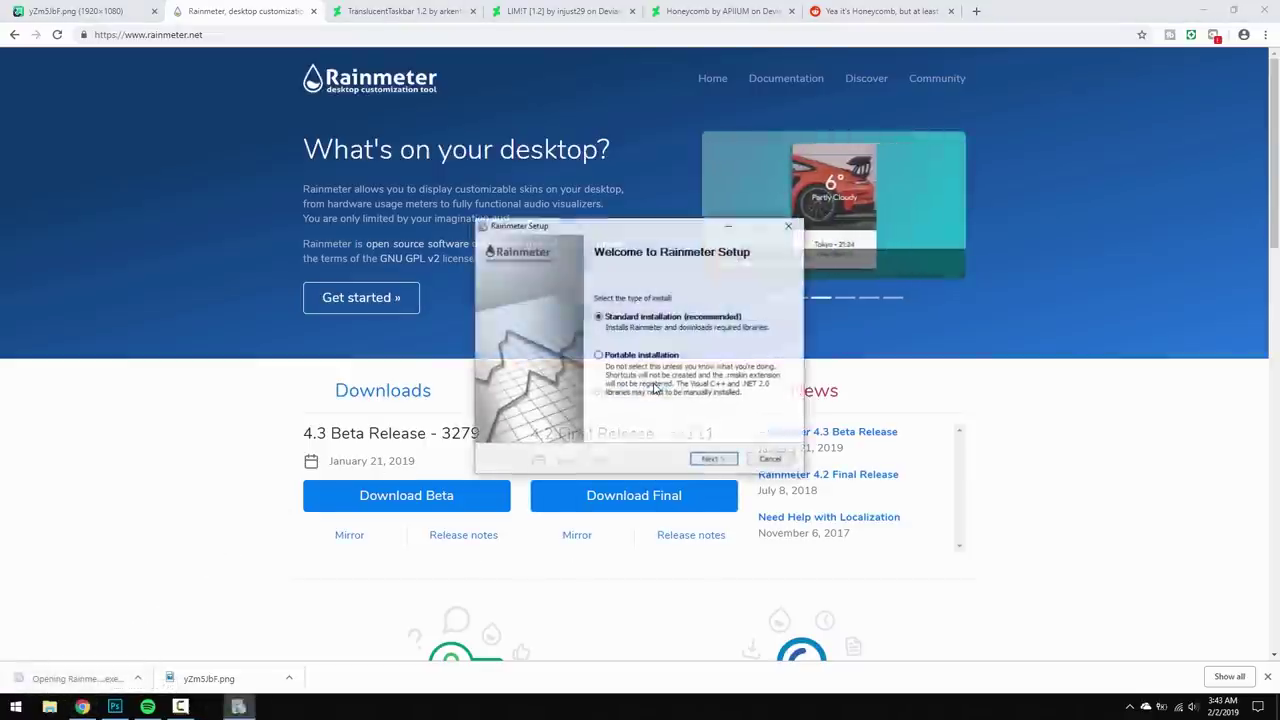
{"action": "left_click", "coordinate": [714, 458]}
{"action": "left_click", "coordinate": [1260, 8]}
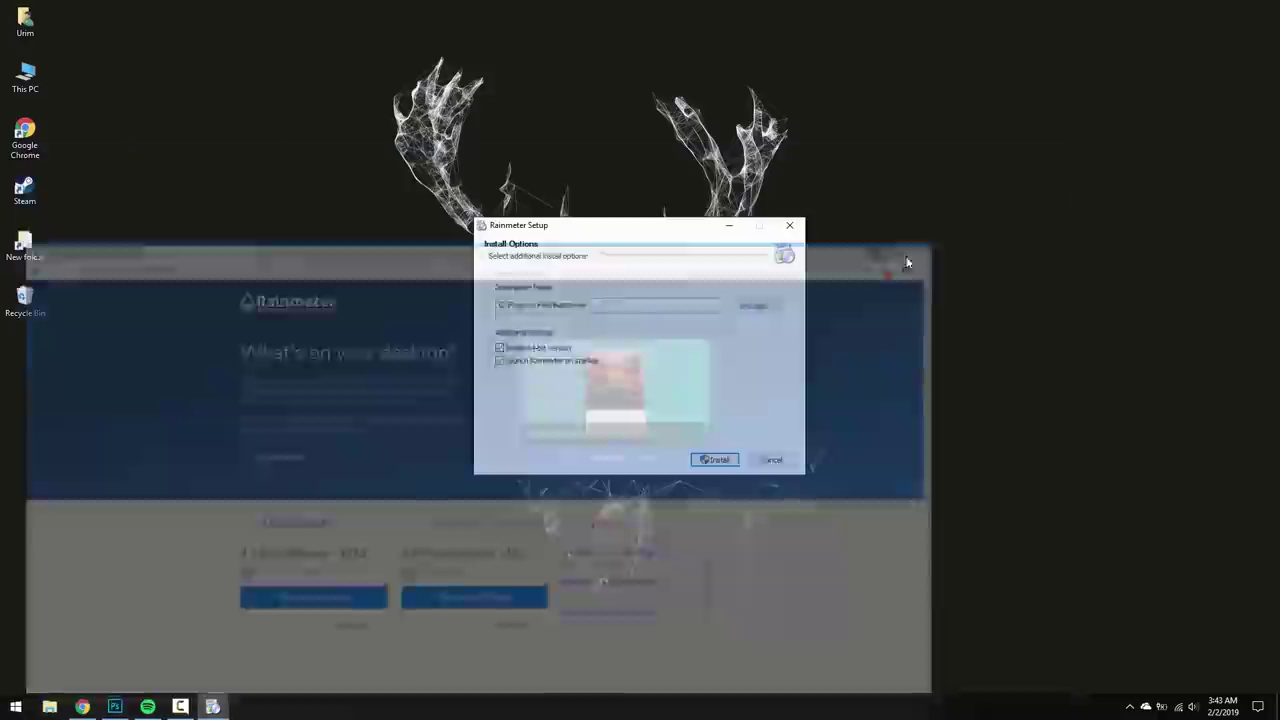
{"action": "left_click", "coordinate": [724, 462]}
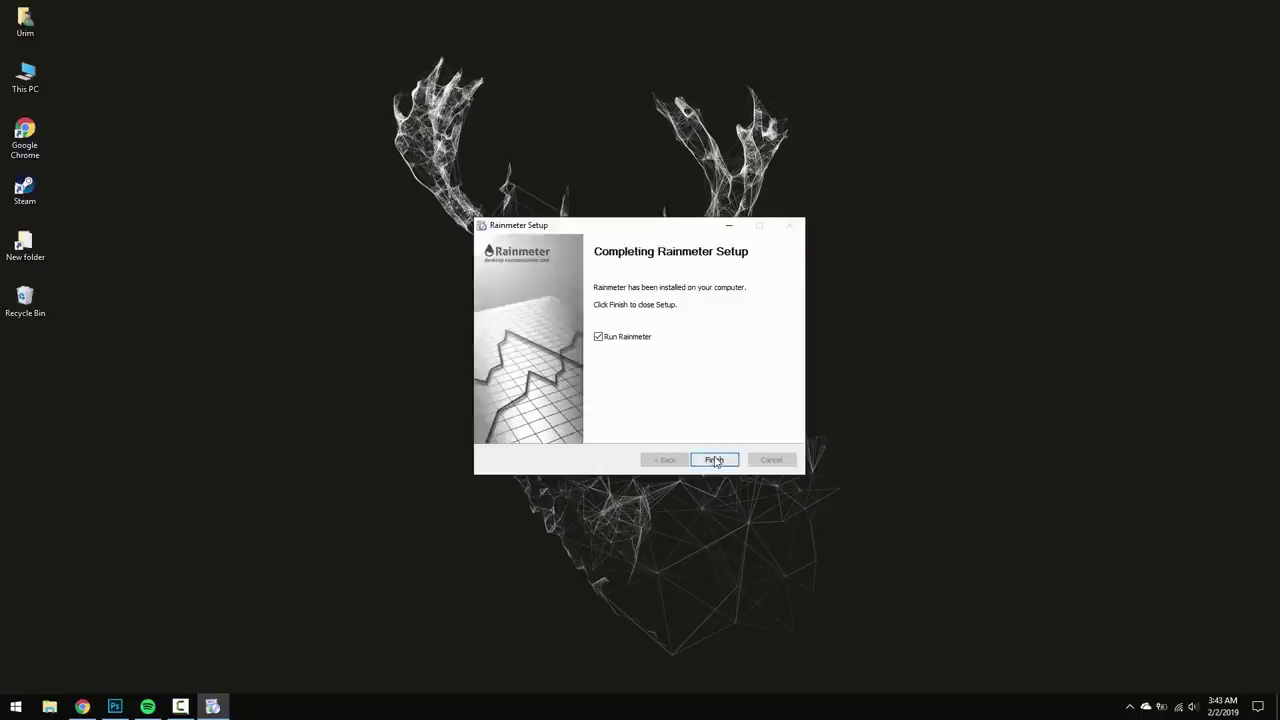
{"action": "left_click", "coordinate": [714, 460]}
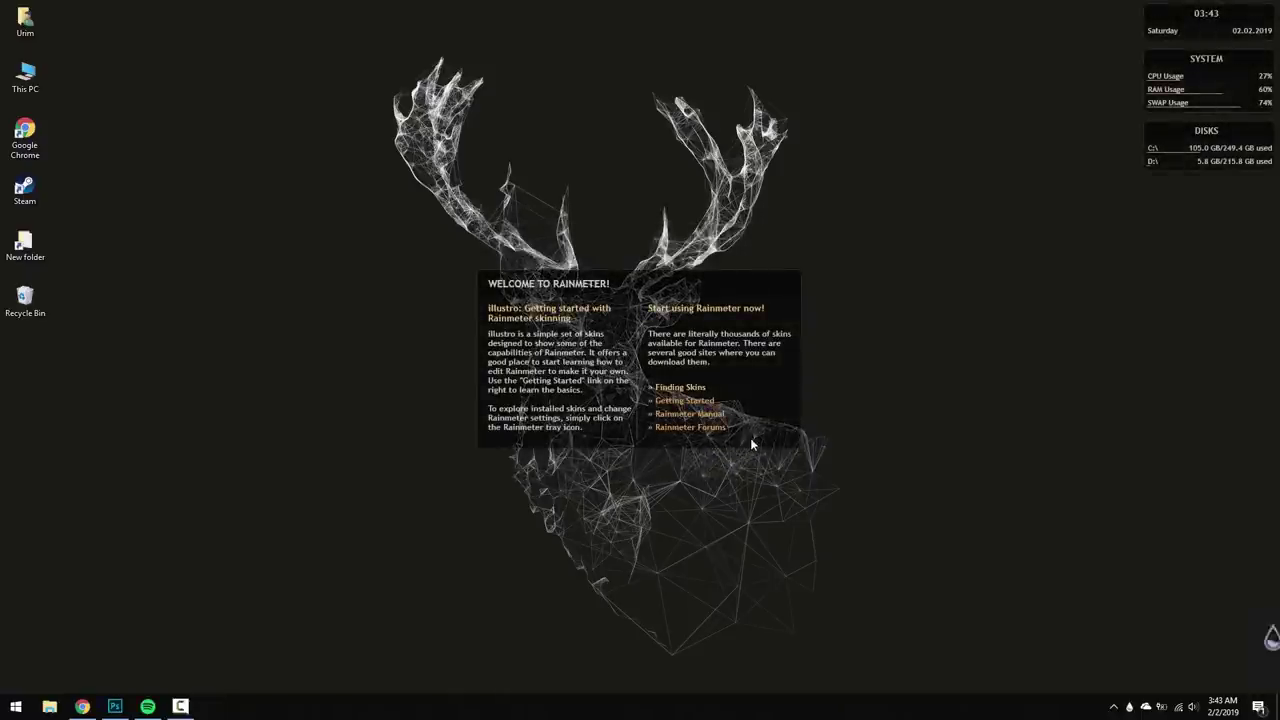
- Unload Rainmeter's default Welcome, Disks, System and Clock skins from the desktop and dismiss the welcome notification
{"action": "right_click", "coordinate": [755, 294]}
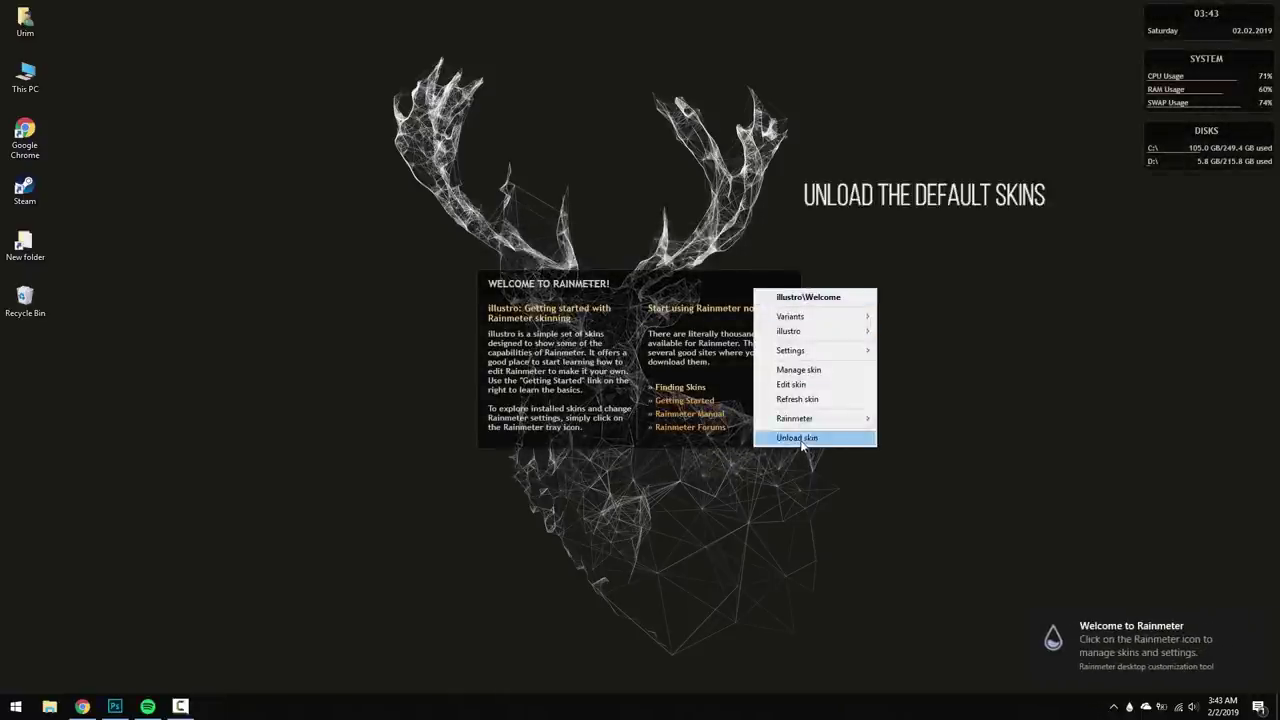
{"action": "left_click", "coordinate": [805, 442]}
{"action": "left_click", "coordinate": [1258, 621]}
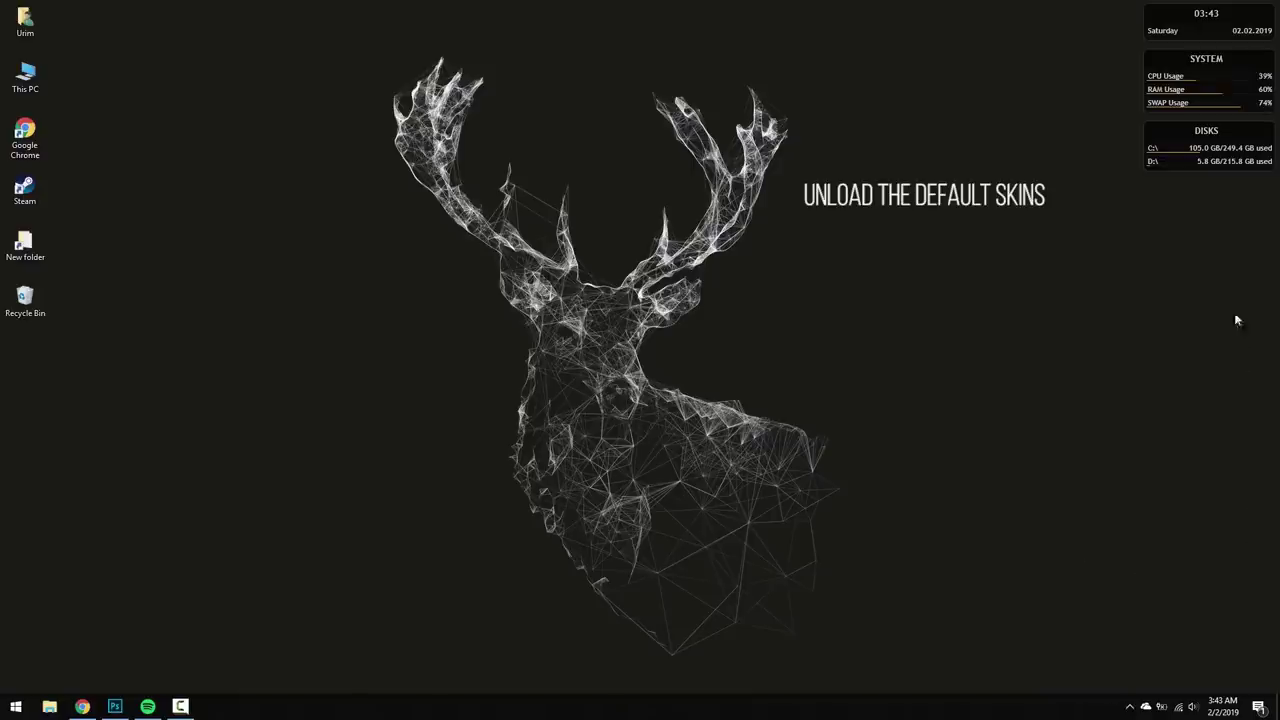
{"action": "right_click", "coordinate": [1186, 147]}
{"action": "left_click", "coordinate": [1208, 283]}
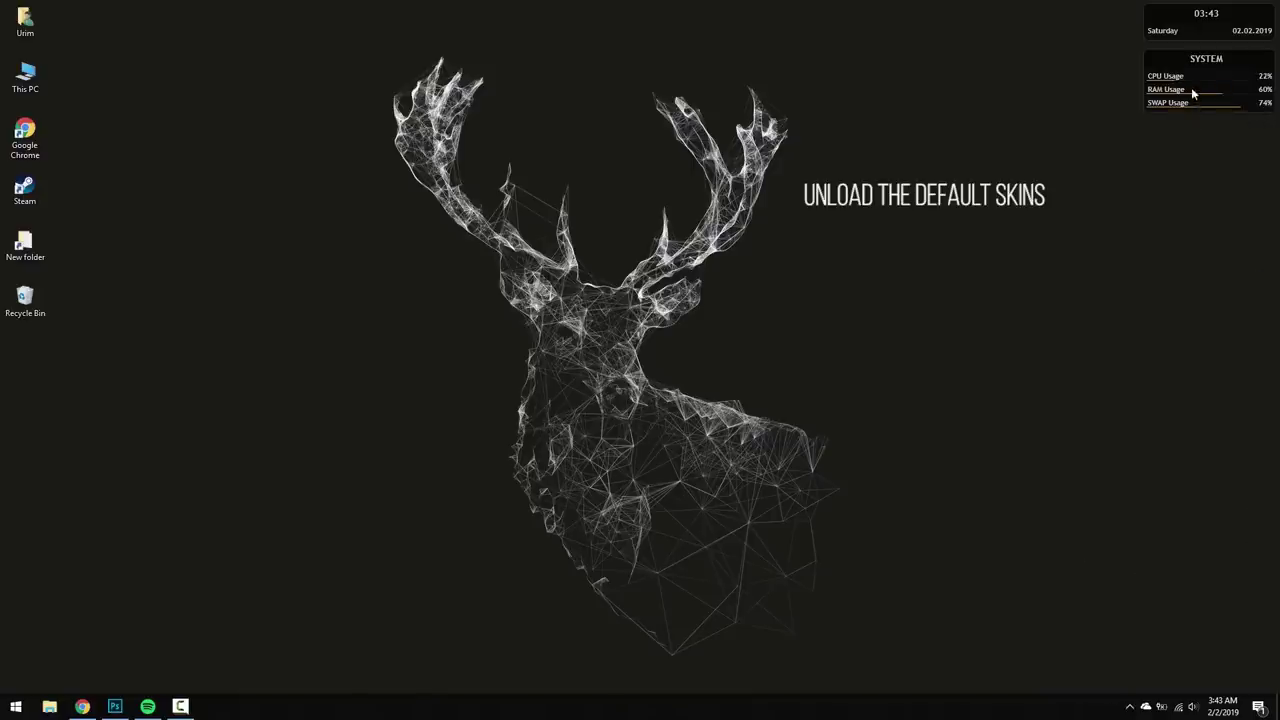
{"action": "right_click", "coordinate": [1190, 86]}
{"action": "left_click", "coordinate": [1205, 237]}
{"action": "right_click", "coordinate": [1174, 22]}
{"action": "left_click", "coordinate": [1205, 170]}
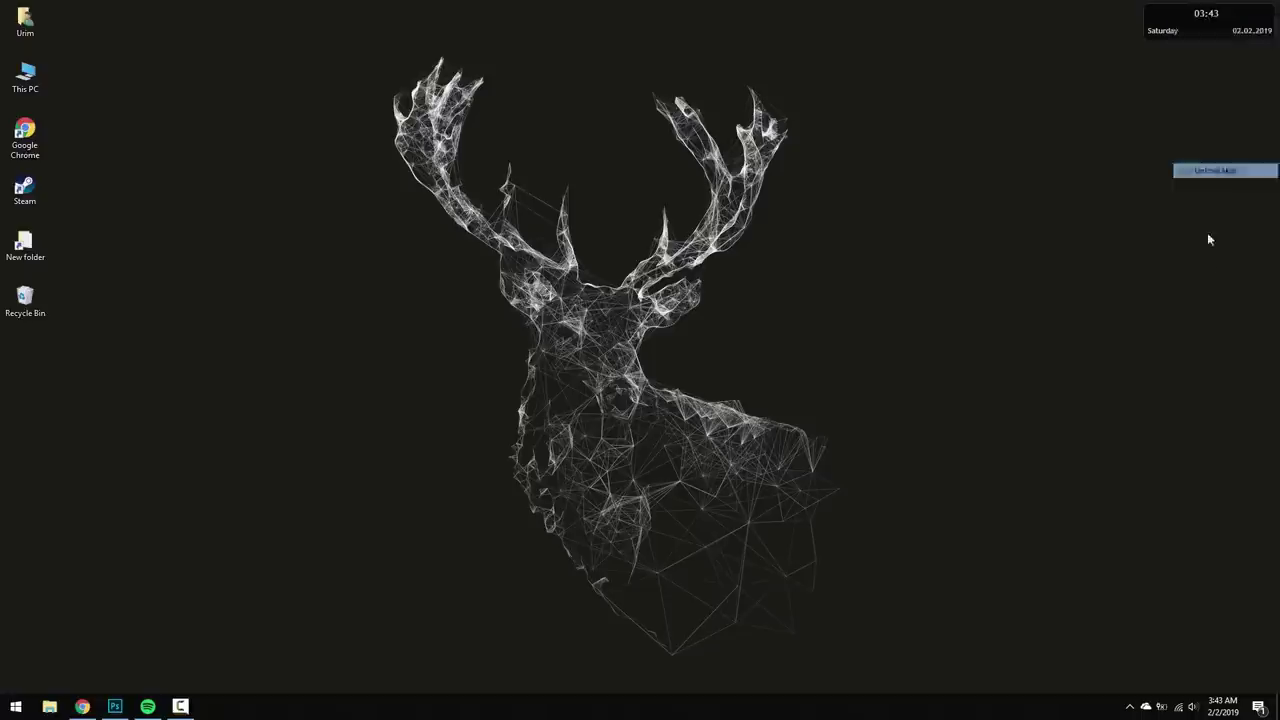
{"action": "left_click", "coordinate": [1258, 706]}
{"action": "left_click", "coordinate": [647, 420]}
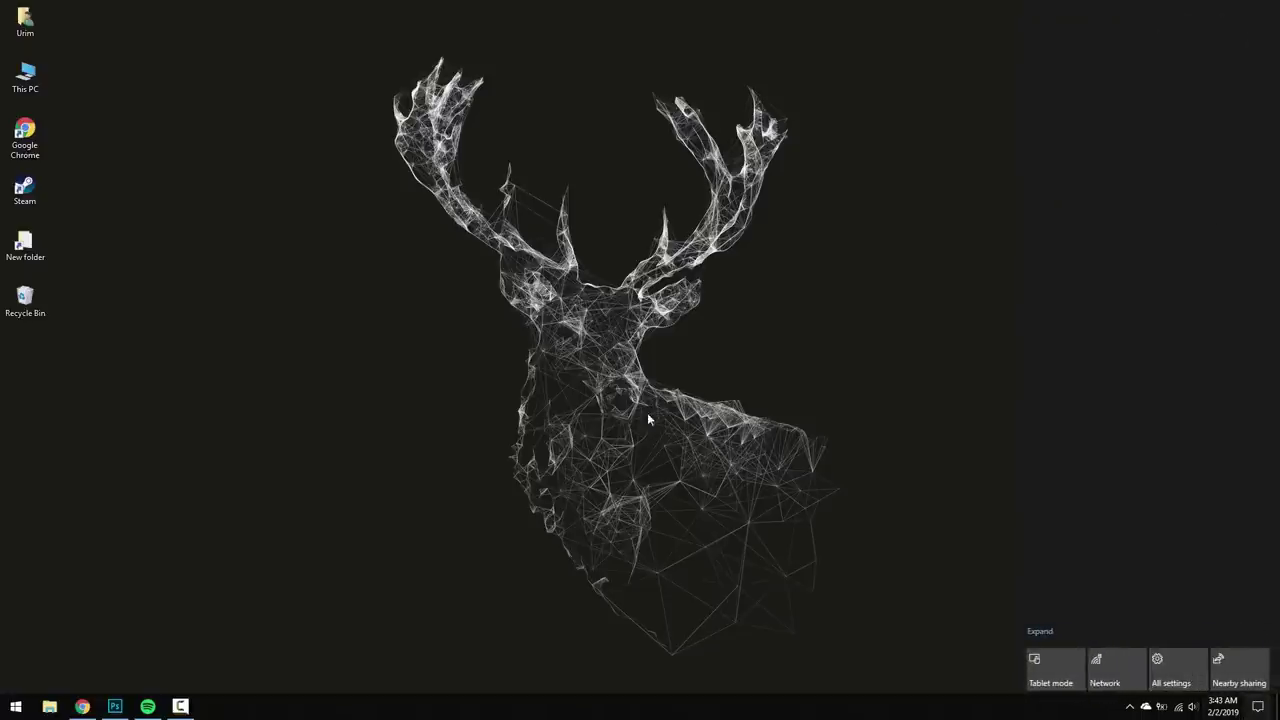
- Download the TranslucentTaskbar 1.2 skin from its DeviantArt page and install it in Rainmeter
{"action": "left_click", "coordinate": [83, 707]}
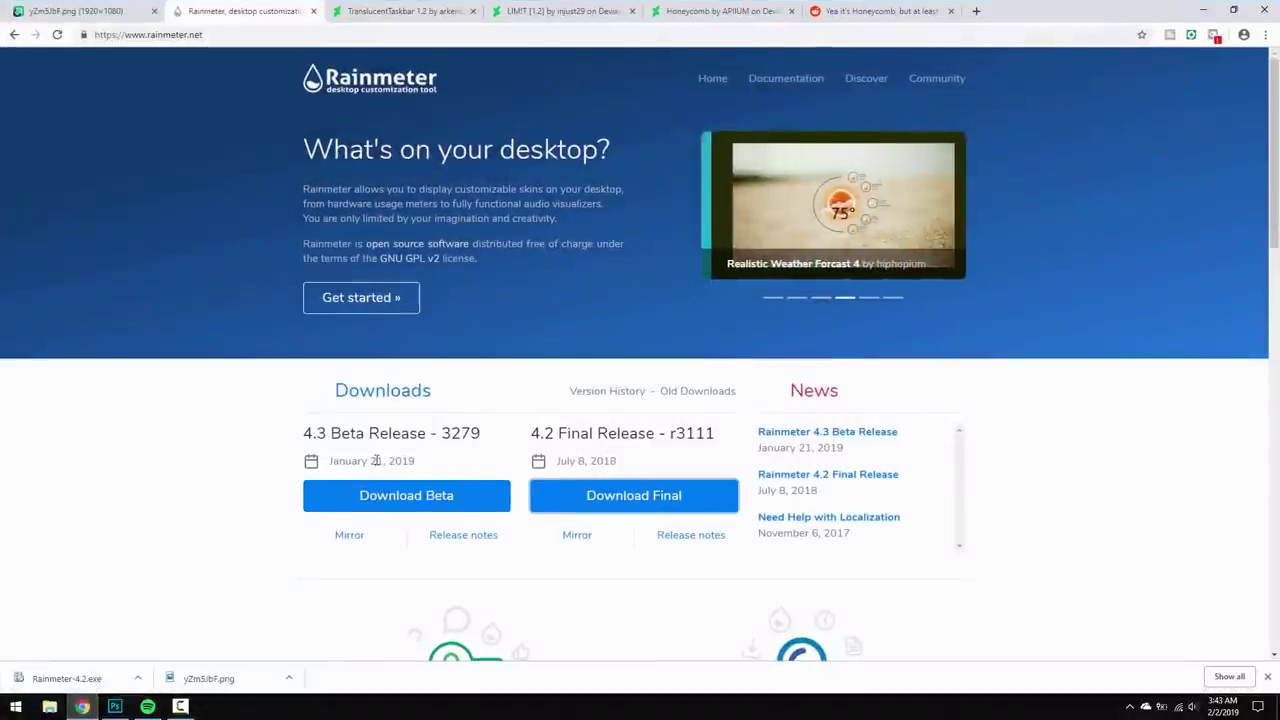
{"action": "left_click", "coordinate": [400, 11]}
{"action": "scroll", "coordinate": [840, 300], "scroll_direction": "down", "scroll_amount": 2}
{"action": "left_click", "coordinate": [1075, 414]}
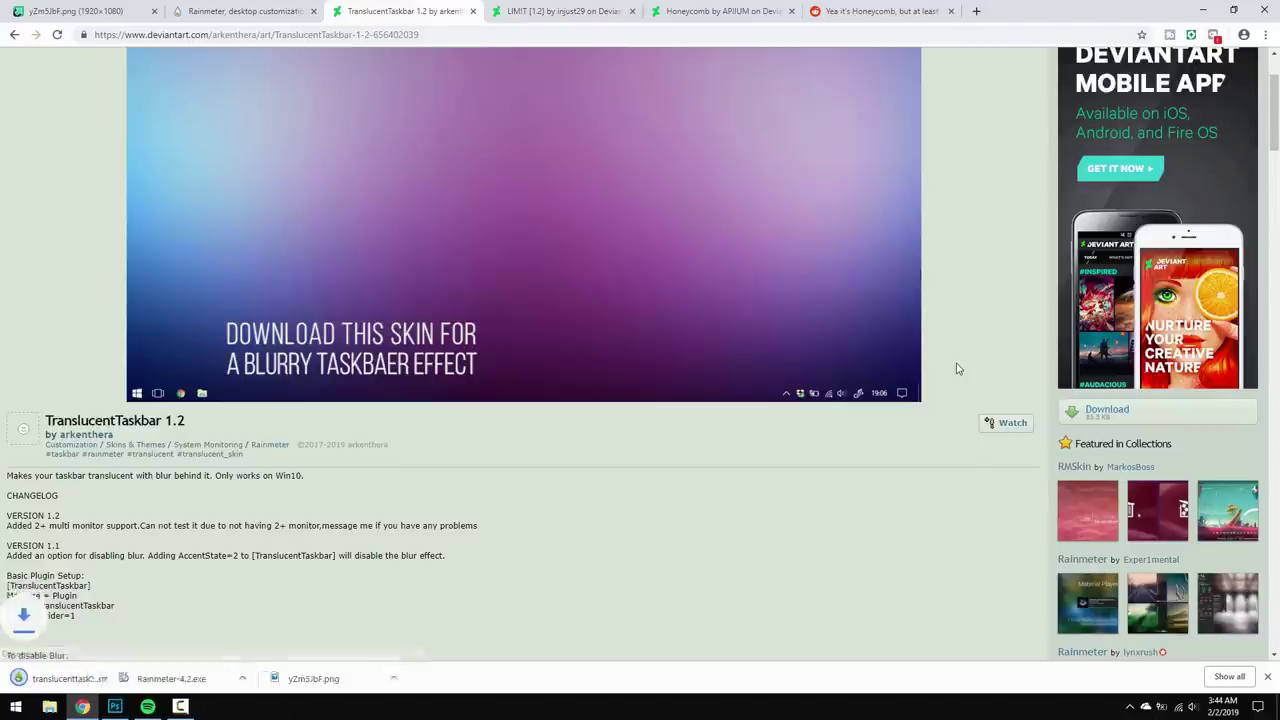
{"action": "left_click", "coordinate": [130, 677]}
{"action": "left_click", "coordinate": [686, 456]}
{"action": "left_click", "coordinate": [82, 707]}
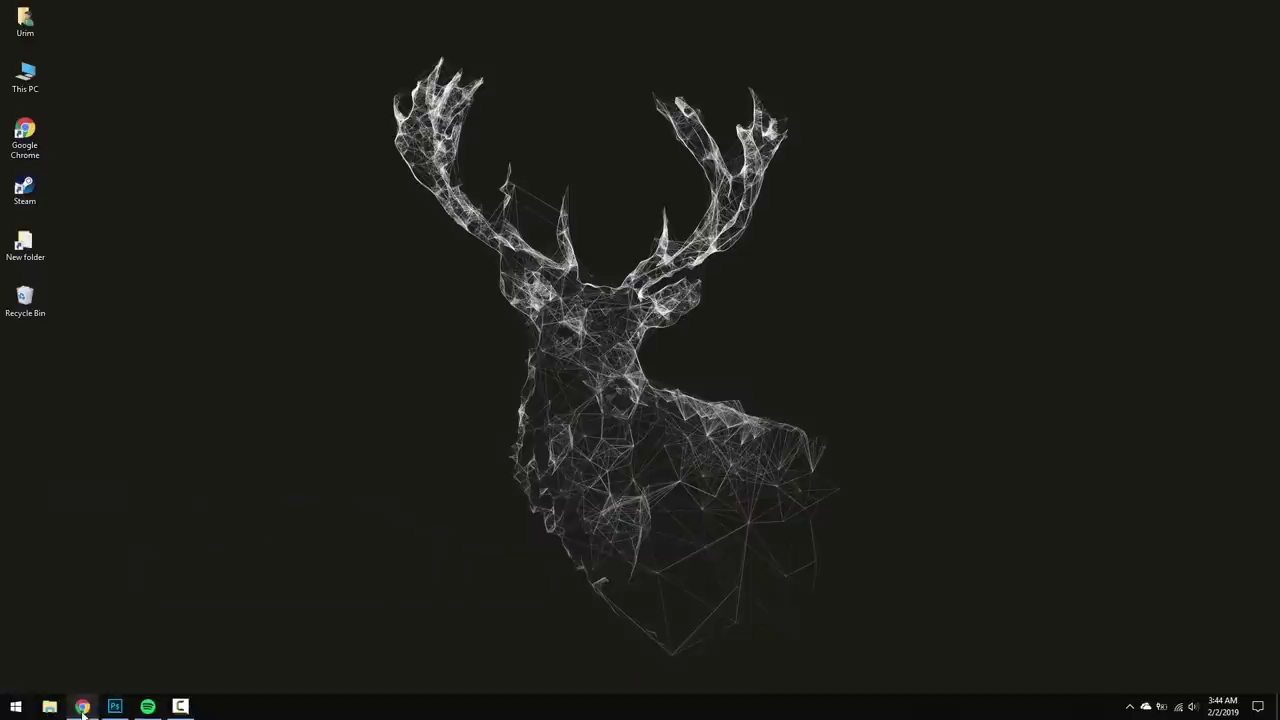
- Load the TranslucentTaskbar skin's Sample.ini in the Rainmeter manager, then close the manager
{"action": "left_click", "coordinate": [1130, 706]}
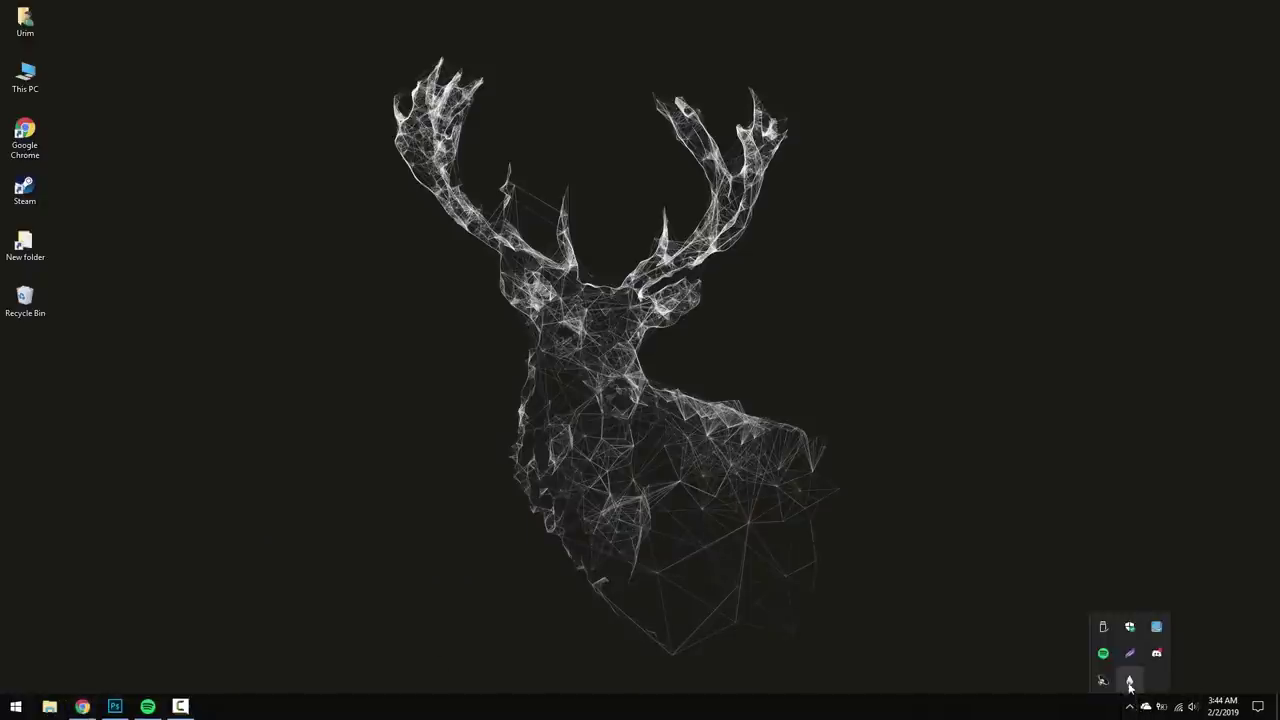
{"action": "left_click", "coordinate": [1129, 680]}
{"action": "left_click", "coordinate": [1130, 706]}
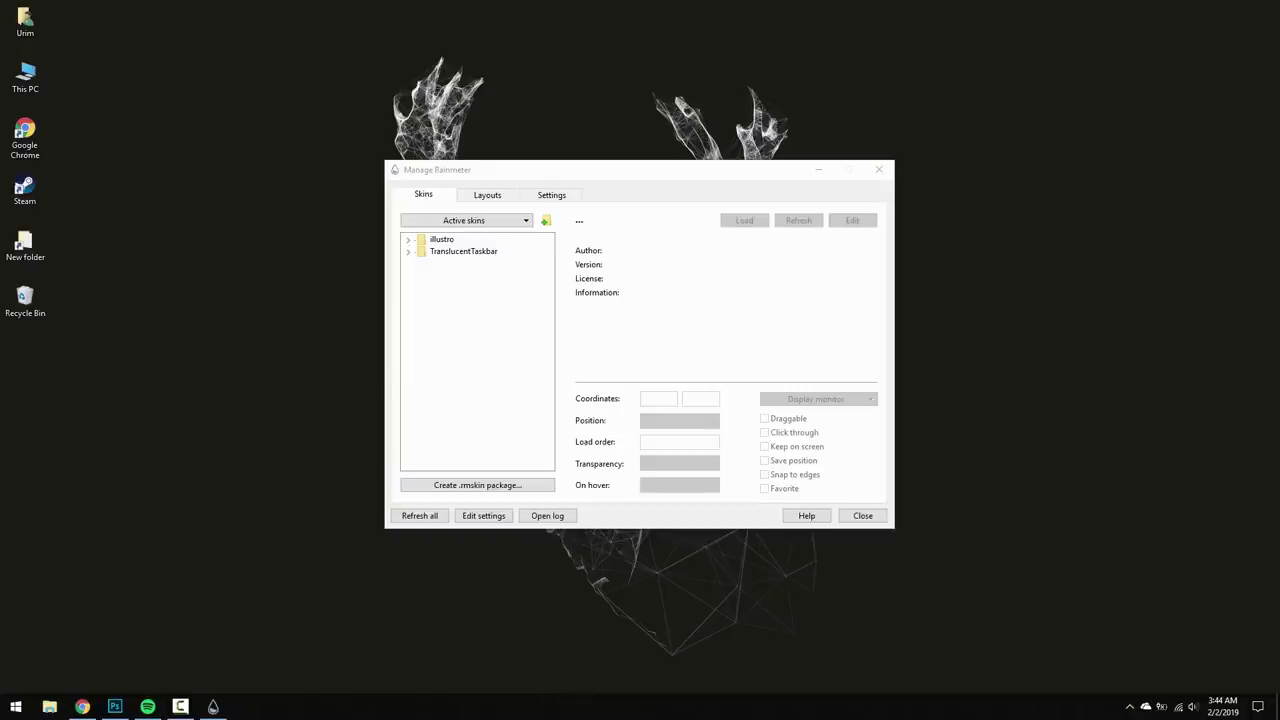
{"action": "left_click", "coordinate": [410, 261]}
{"action": "left_click", "coordinate": [448, 265]}
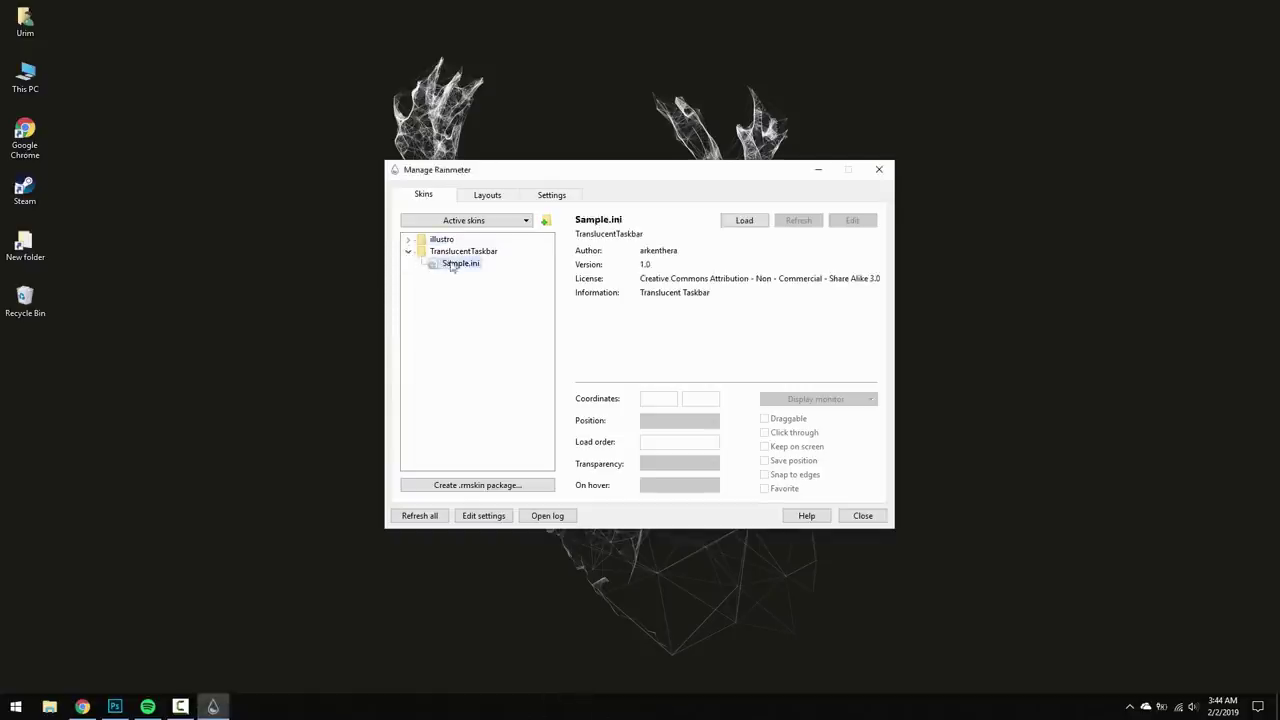
{"action": "left_click", "coordinate": [727, 228]}
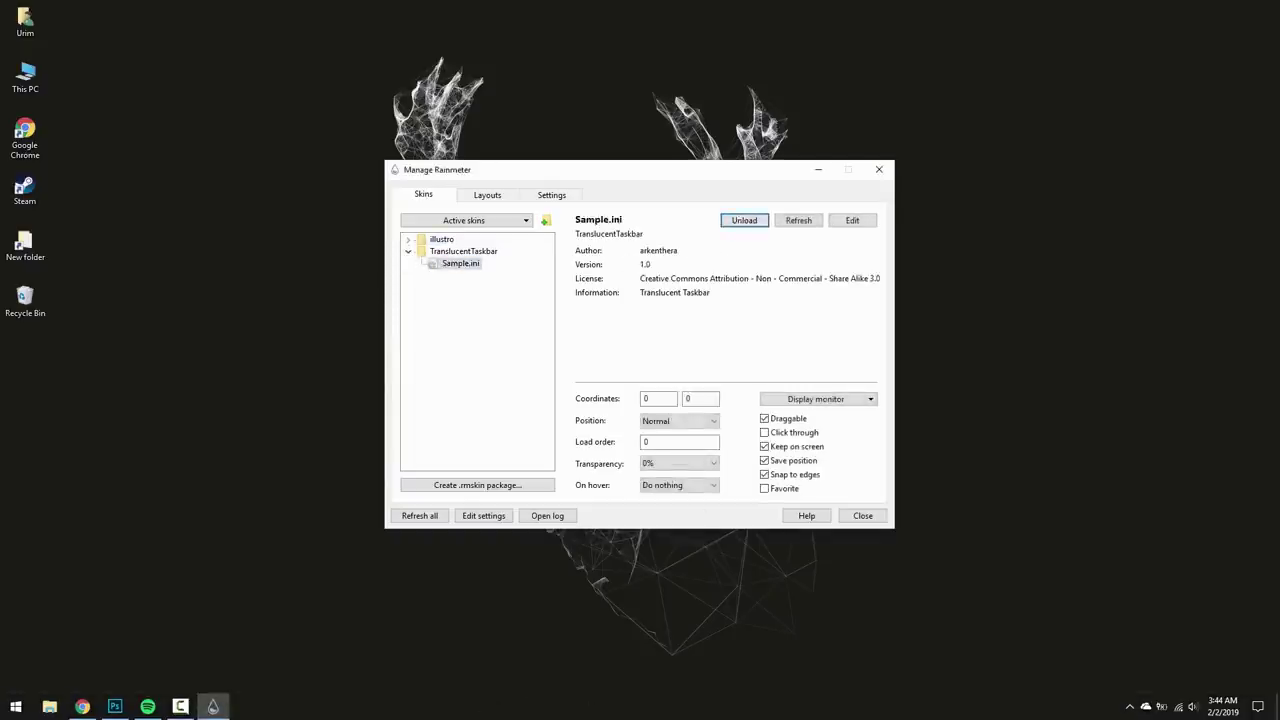
{"action": "left_click", "coordinate": [877, 172]}
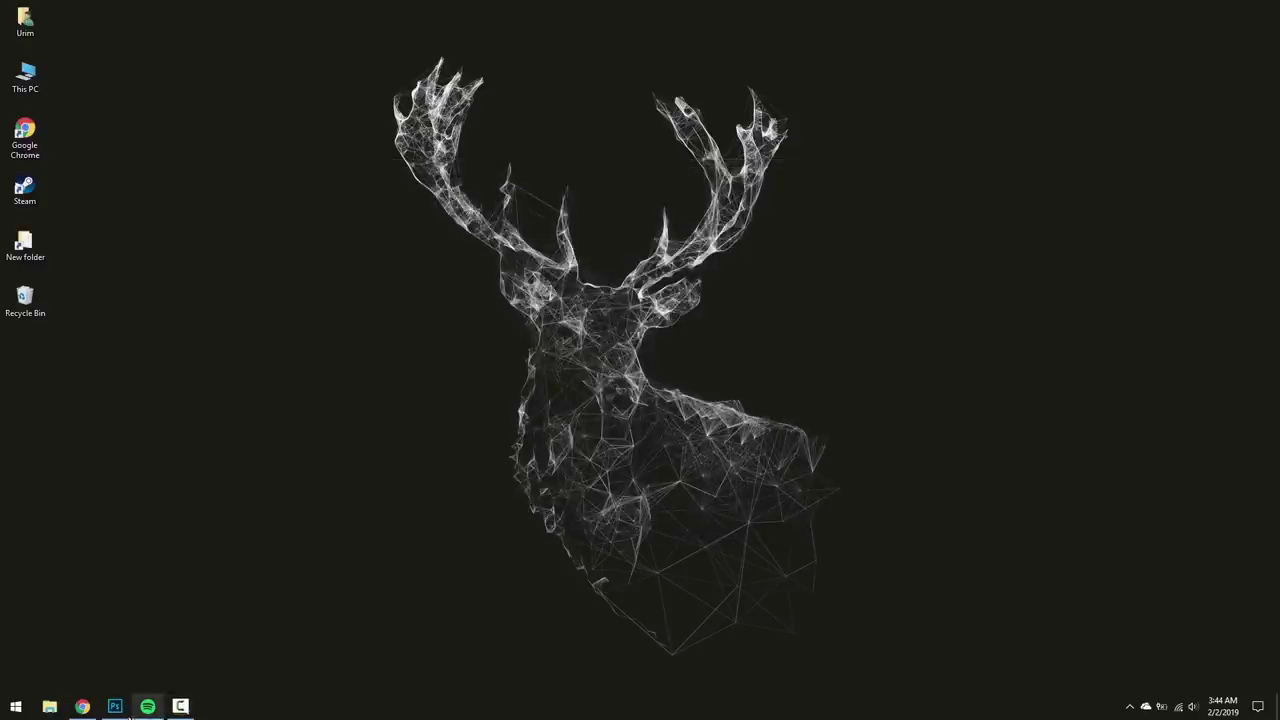
- Download the LIM!T [1.2] skin suite from its DeviantArt page in Chrome and install it in Rainmeter
{"action": "left_click", "coordinate": [84, 707]}
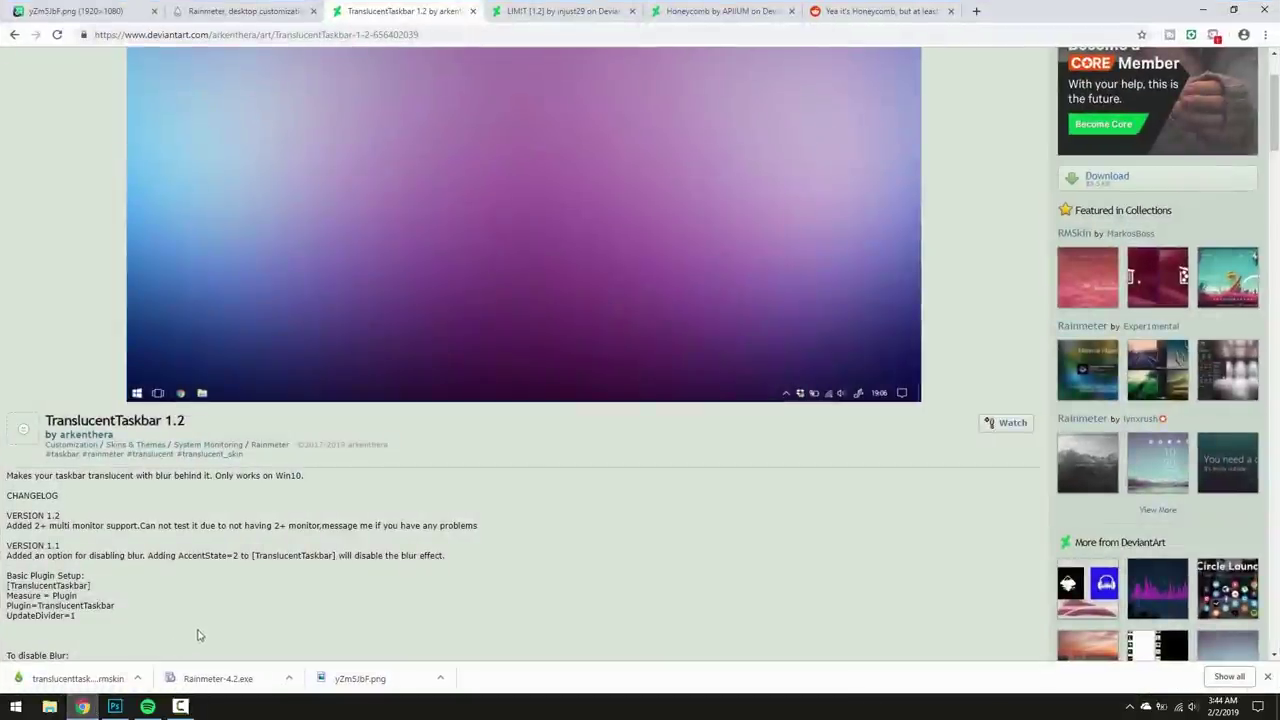
{"action": "scroll", "coordinate": [461, 219], "scroll_direction": "up", "scroll_amount": 2}
{"action": "left_click", "coordinate": [533, 11]}
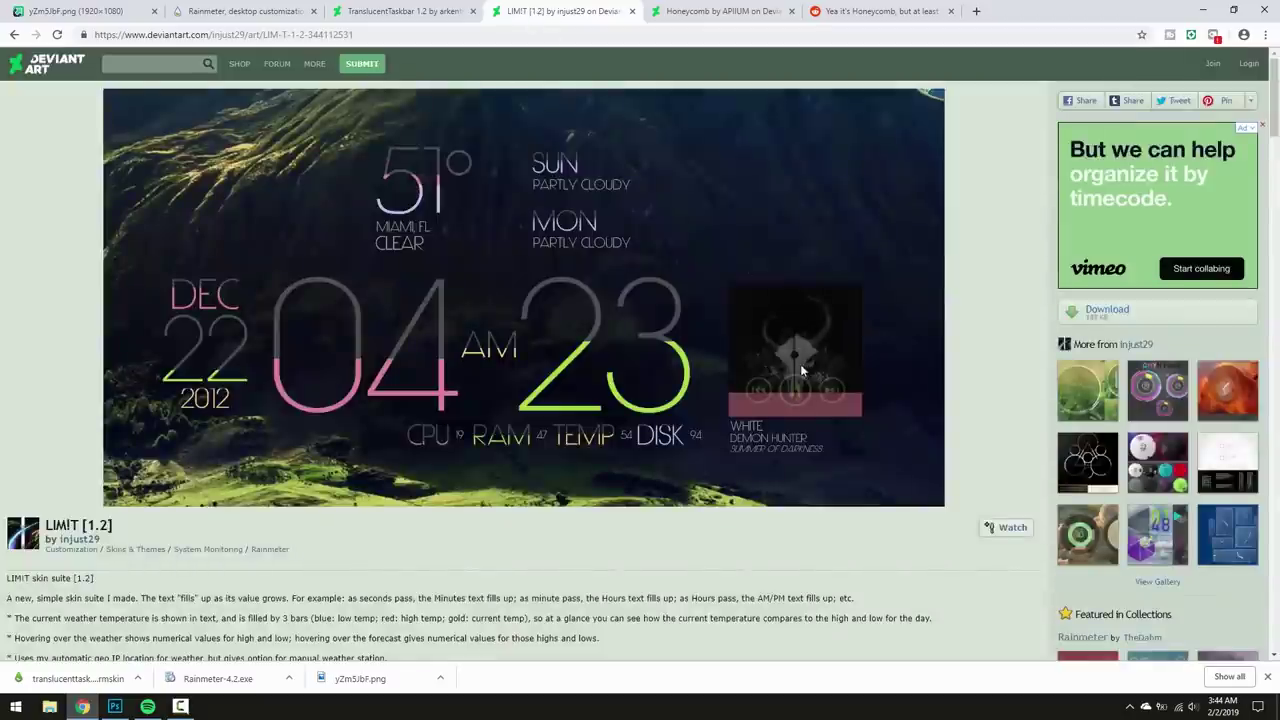
{"action": "left_click", "coordinate": [1090, 312]}
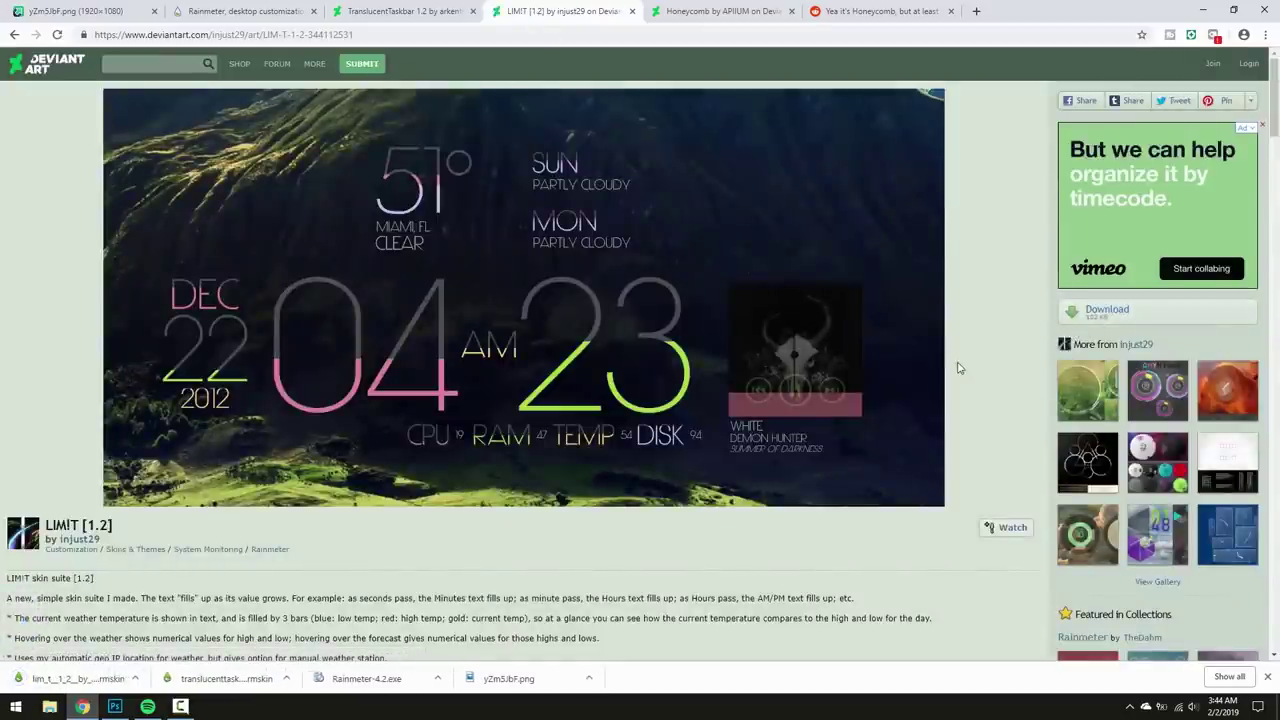
{"action": "left_click", "coordinate": [80, 678]}
{"action": "left_click", "coordinate": [83, 707]}
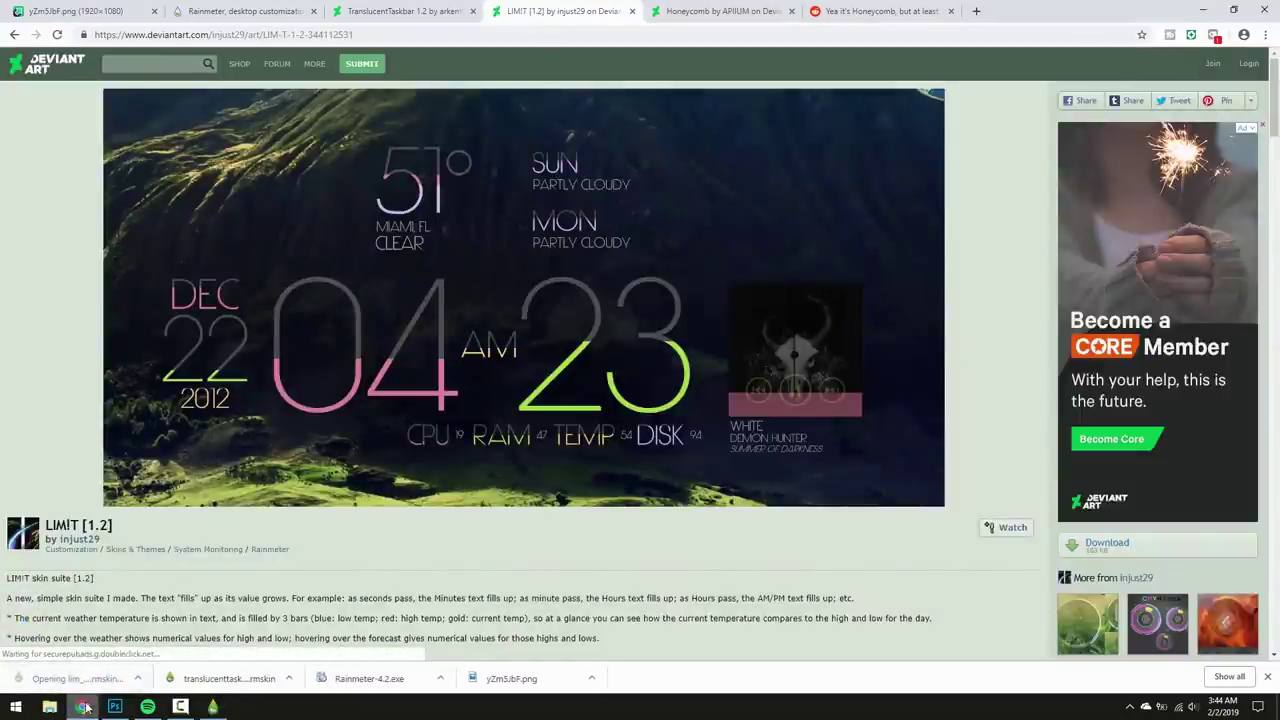
{"action": "left_click", "coordinate": [83, 707]}
{"action": "left_click", "coordinate": [686, 456]}
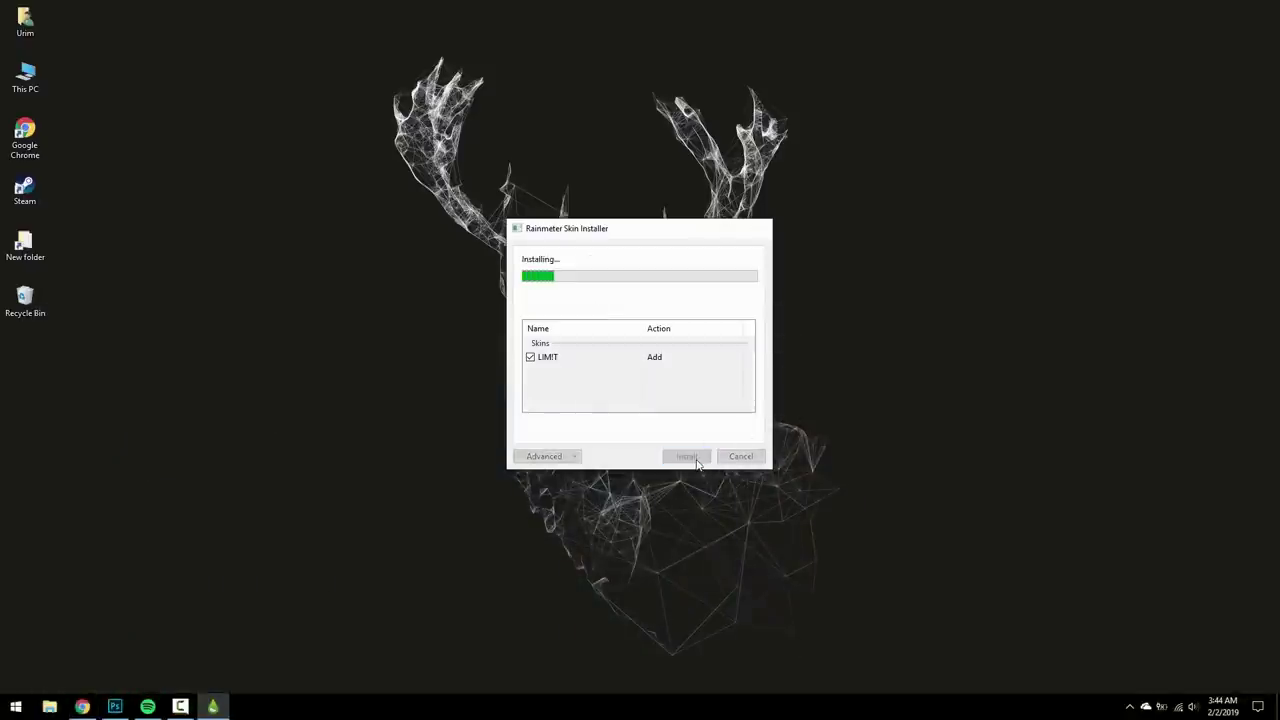
- Load fill-clock.ini from LIM!T's time\clock folder and place the clock on the empty desktop area beside the deer's head
{"action": "left_click", "coordinate": [1130, 704]}
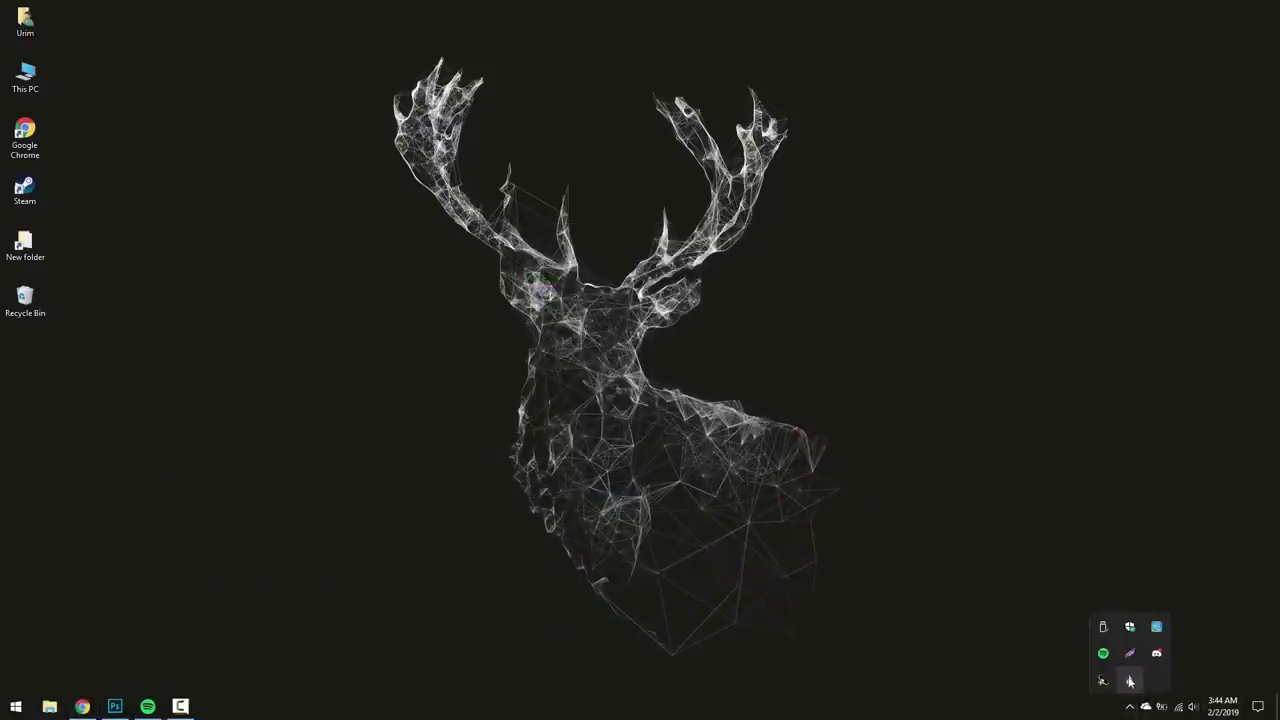
{"action": "left_click", "coordinate": [1129, 680]}
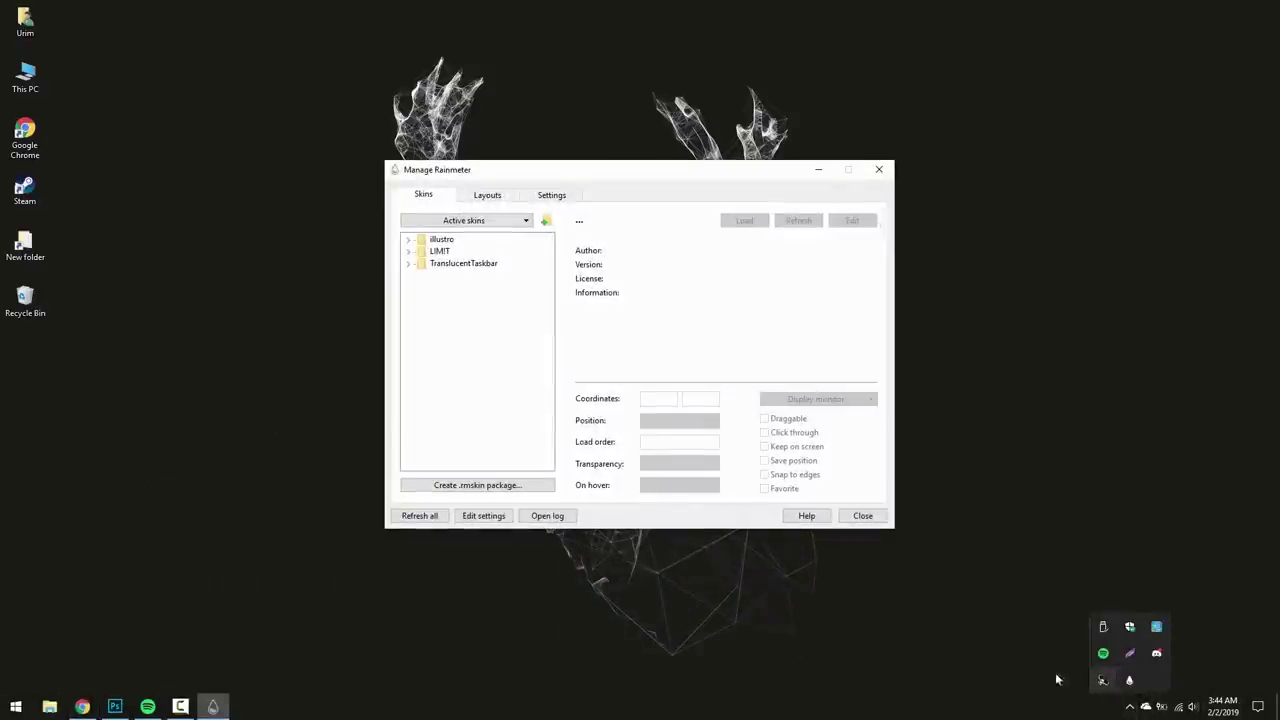
{"action": "left_click", "coordinate": [408, 252]}
{"action": "left_click", "coordinate": [422, 288]}
{"action": "left_click", "coordinate": [433, 299]}
{"action": "left_click", "coordinate": [505, 310]}
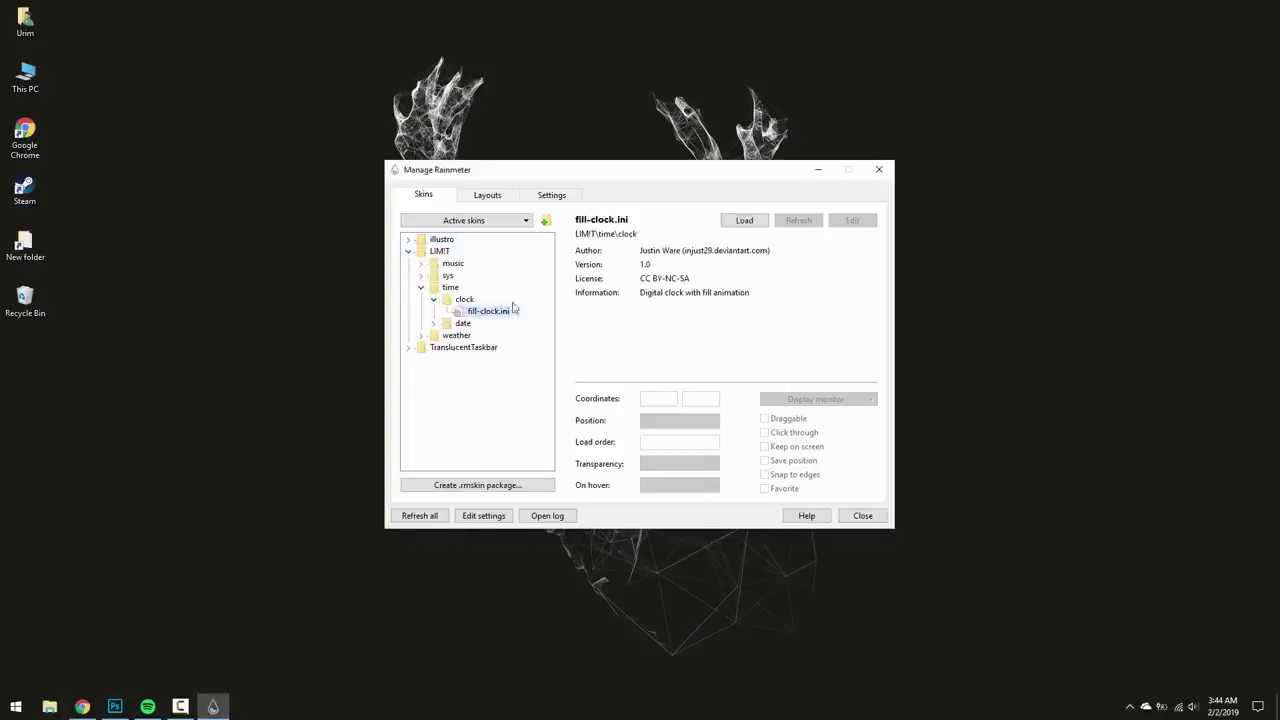
{"action": "left_click", "coordinate": [740, 223]}
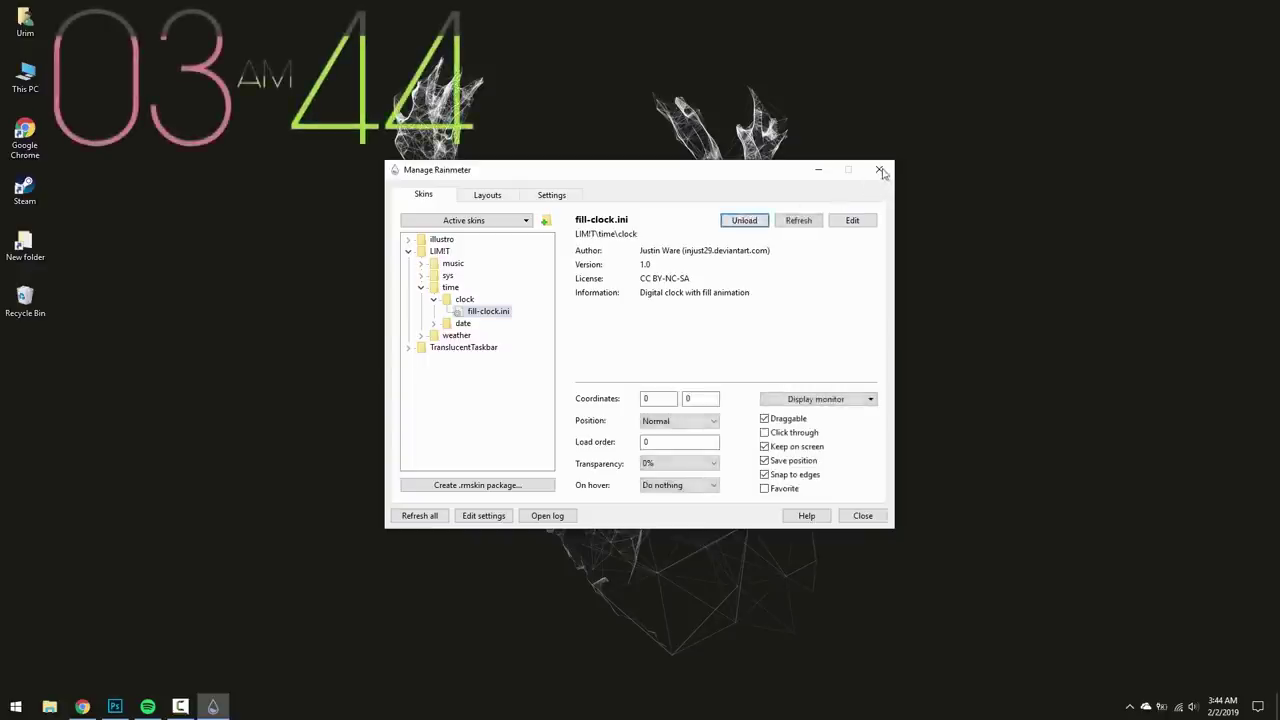
{"action": "key", "text": "Escape"}
{"action": "left_click_drag", "start_coordinate": [465, 125], "coordinate": [1133, 377]}
{"action": "left_click_drag", "start_coordinate": [897, 356], "coordinate": [985, 356]}
- Open the clock skin's fill-clock.ini in Notepad, set the size variable to 150, save the file and close it
{"action": "right_click", "coordinate": [924, 314]}
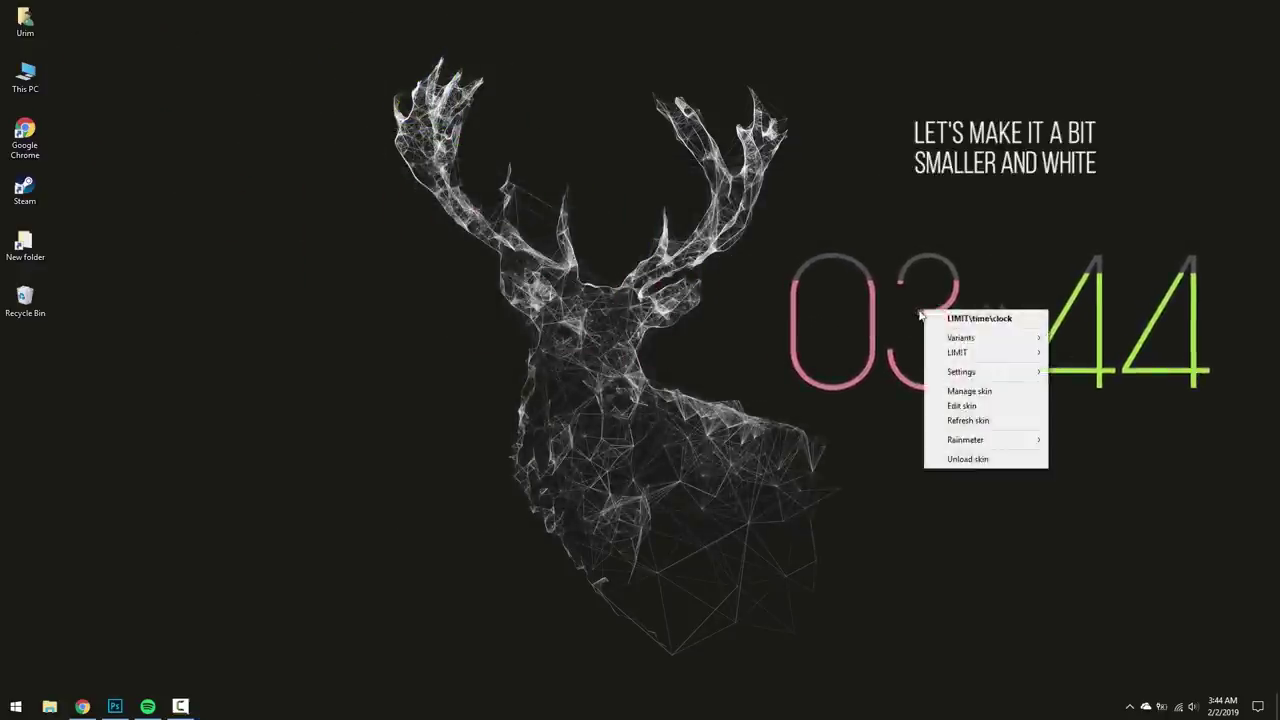
{"action": "left_click", "coordinate": [982, 320]}
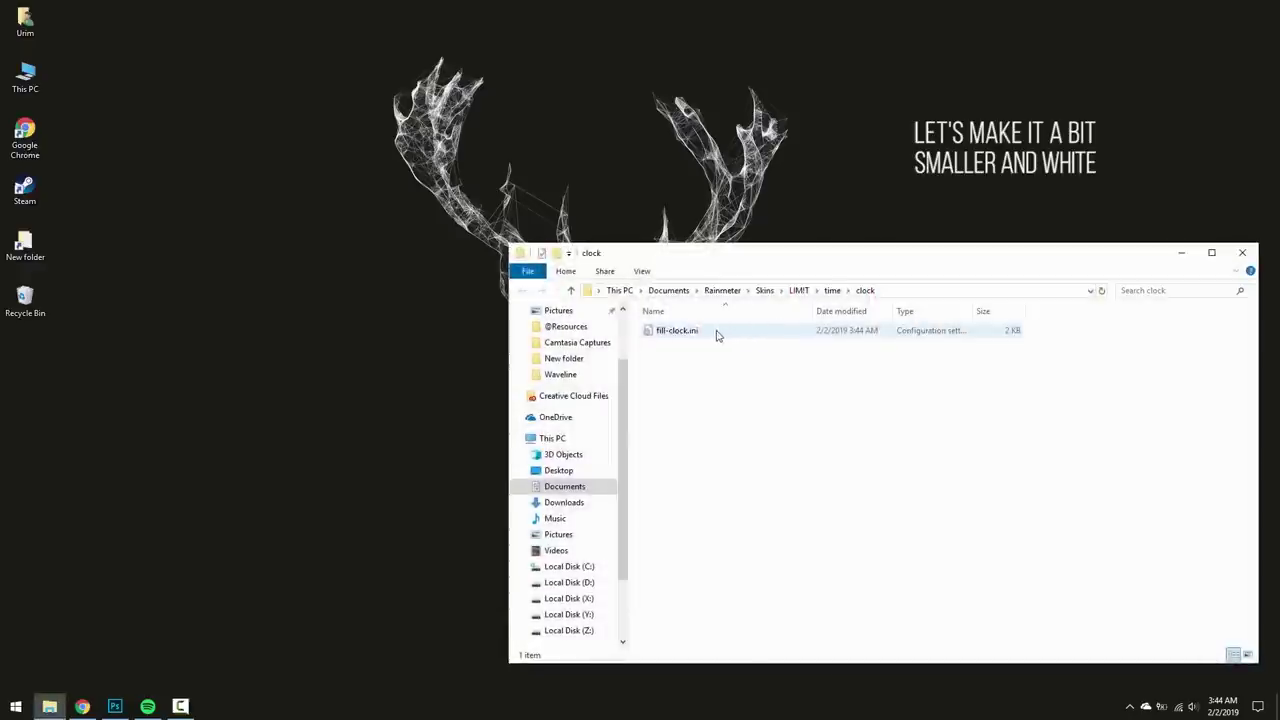
{"action": "double_click", "coordinate": [700, 333]}
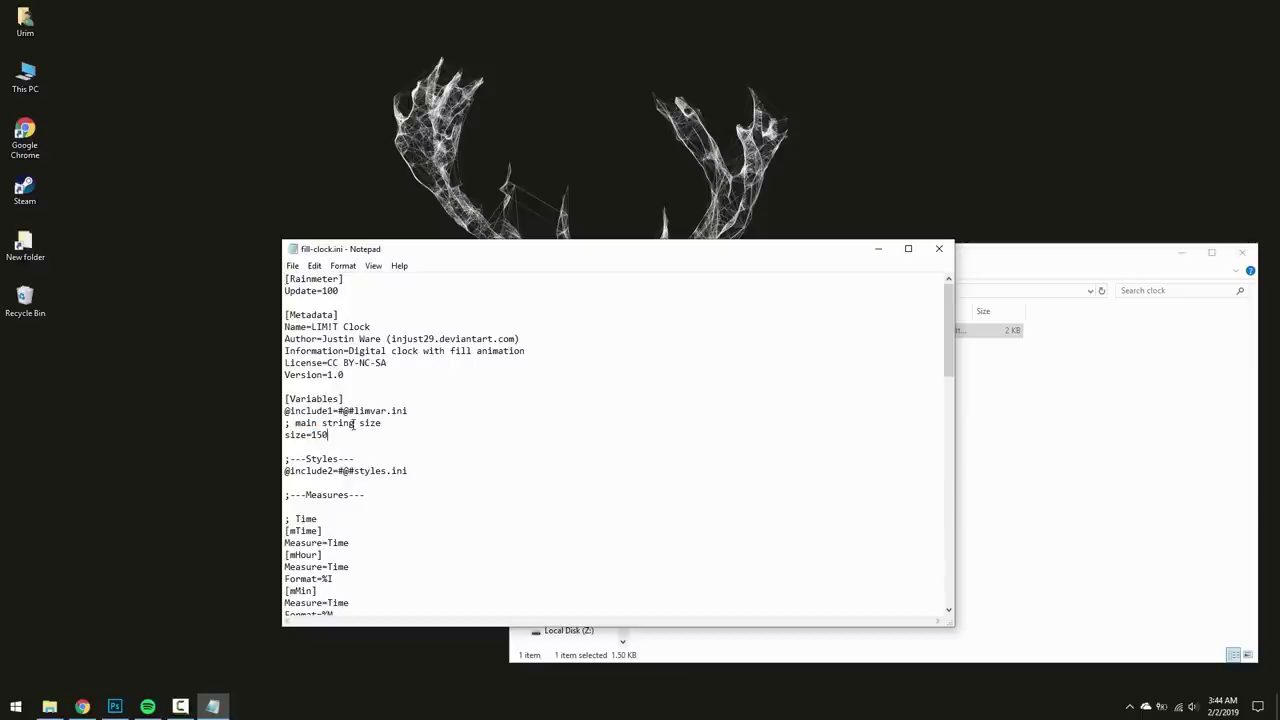
{"action": "left_click", "coordinate": [293, 266]}
{"action": "left_click", "coordinate": [315, 309]}
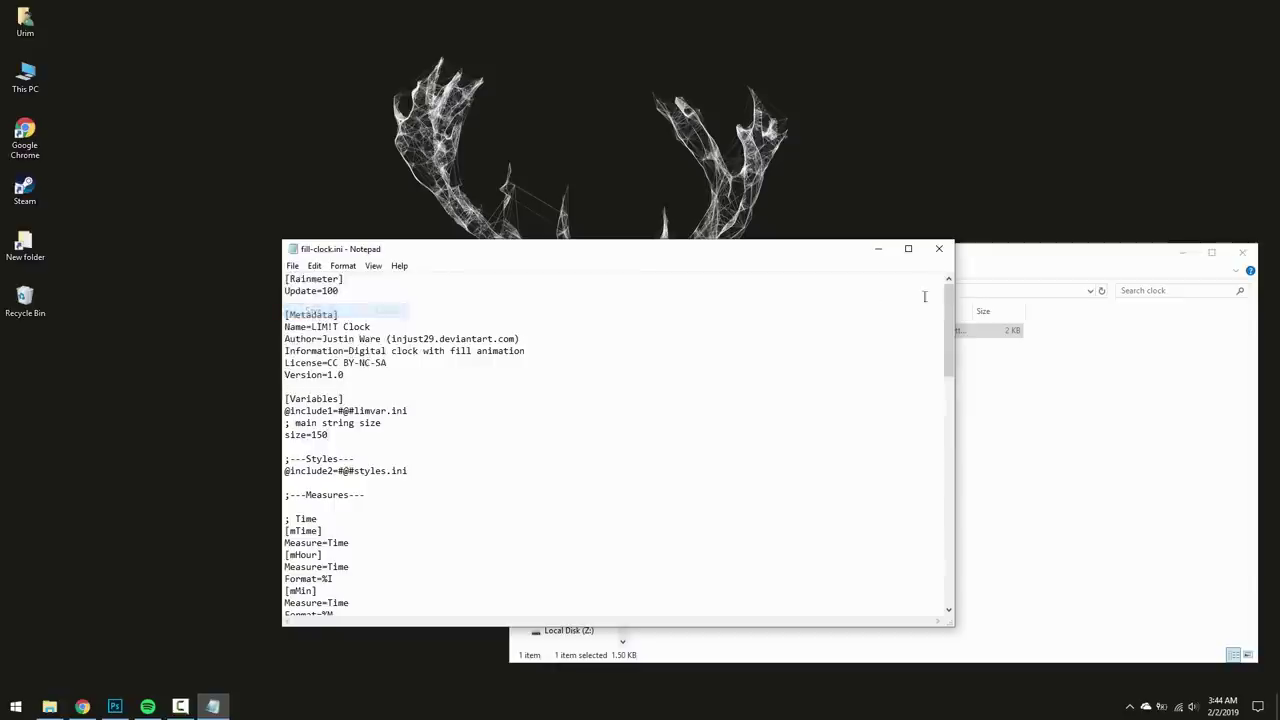
{"action": "left_click", "coordinate": [939, 249]}
- Uncover the desktop clock by moving the folder window aside and refresh the clock skin
{"action": "left_click_drag", "start_coordinate": [1083, 258], "coordinate": [440, 189]}
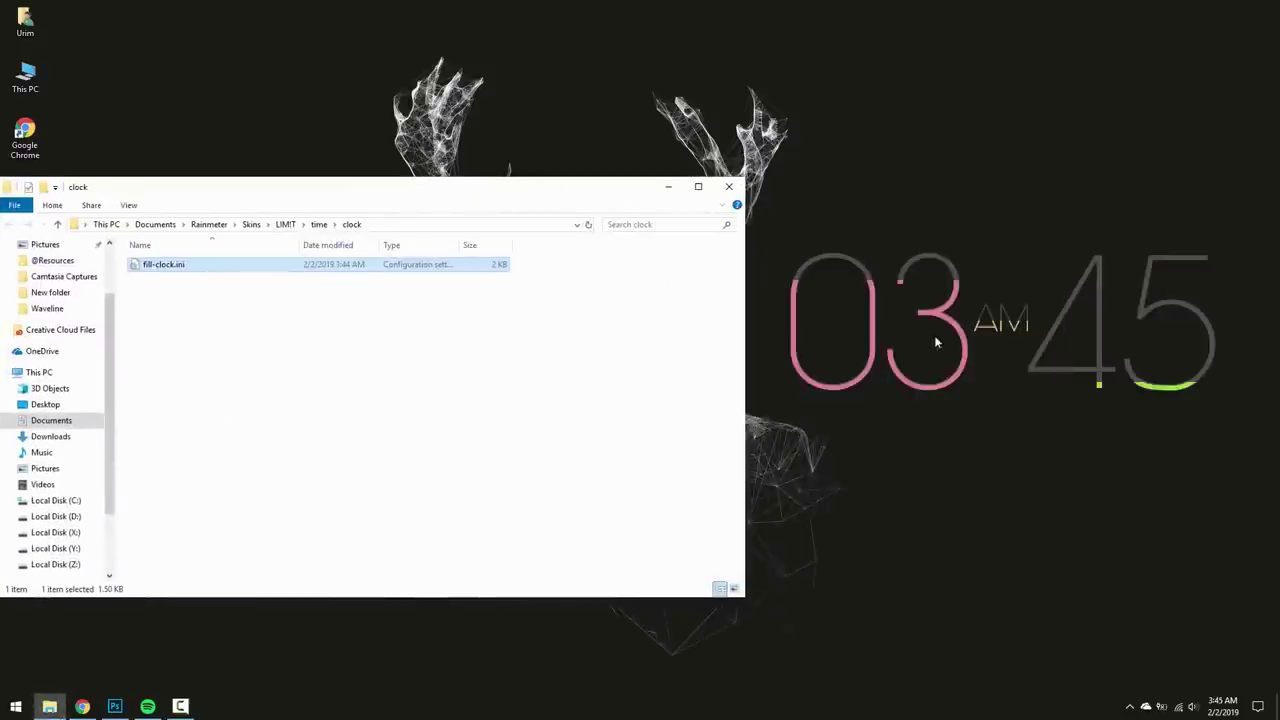
{"action": "right_click", "coordinate": [936, 316]}
{"action": "left_click", "coordinate": [1003, 420]}
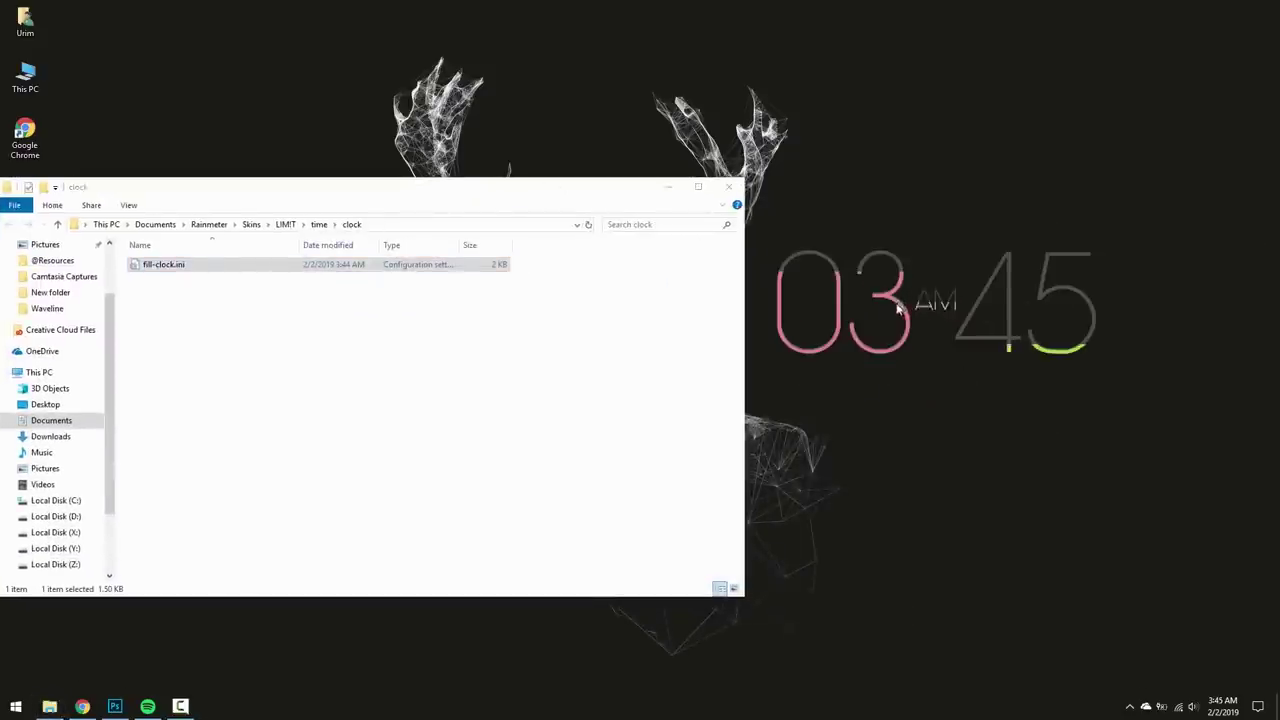
{"action": "left_click_drag", "start_coordinate": [390, 203], "coordinate": [514, 206]}
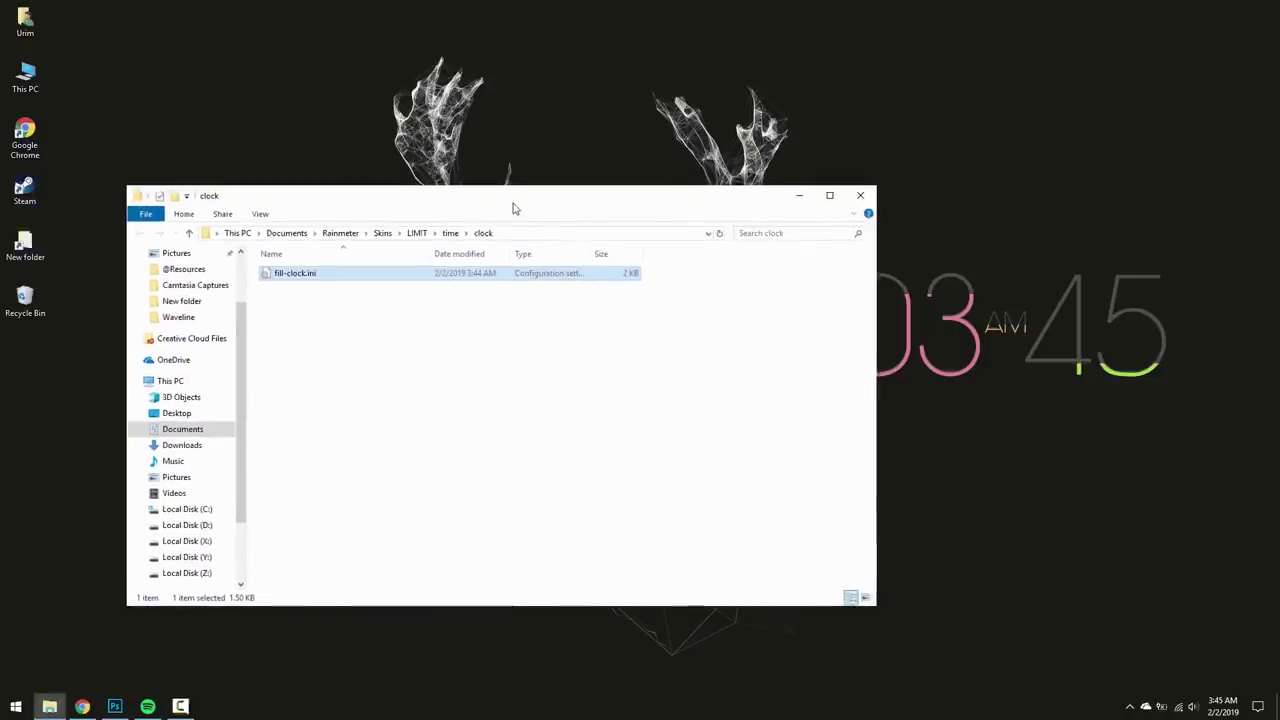
{"action": "left_click", "coordinate": [442, 233]}
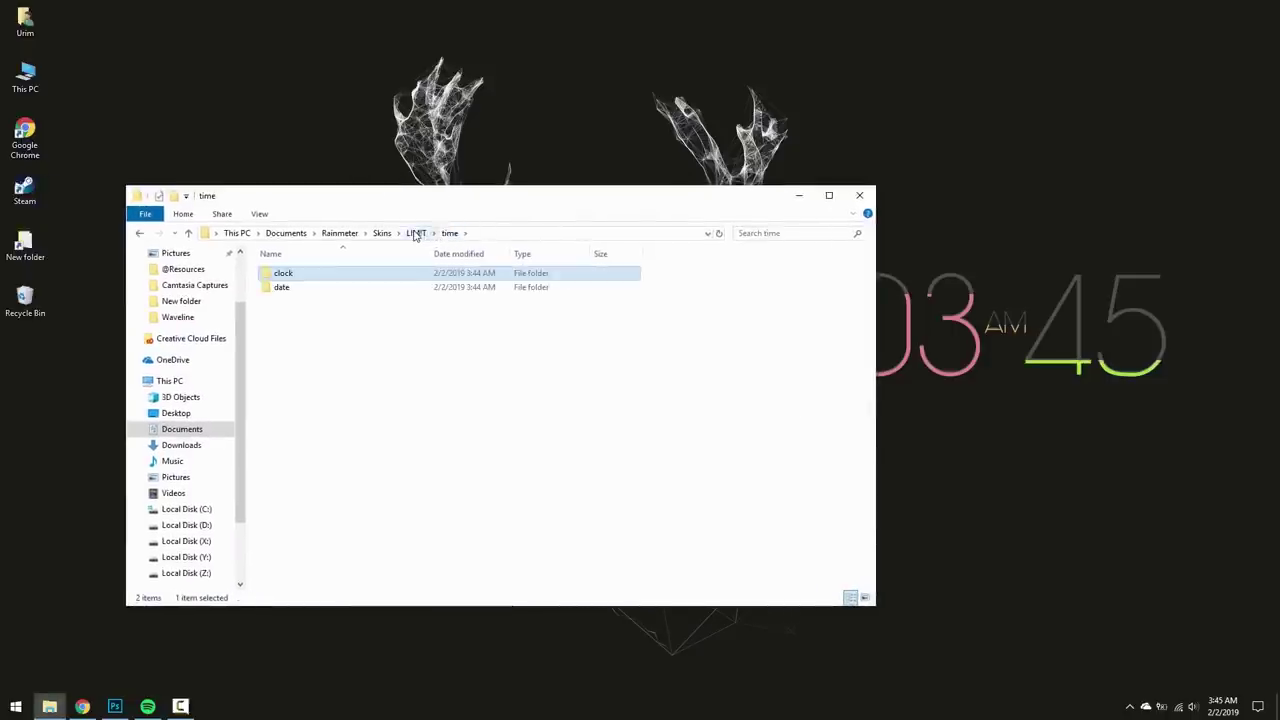
{"action": "left_click", "coordinate": [416, 233]}
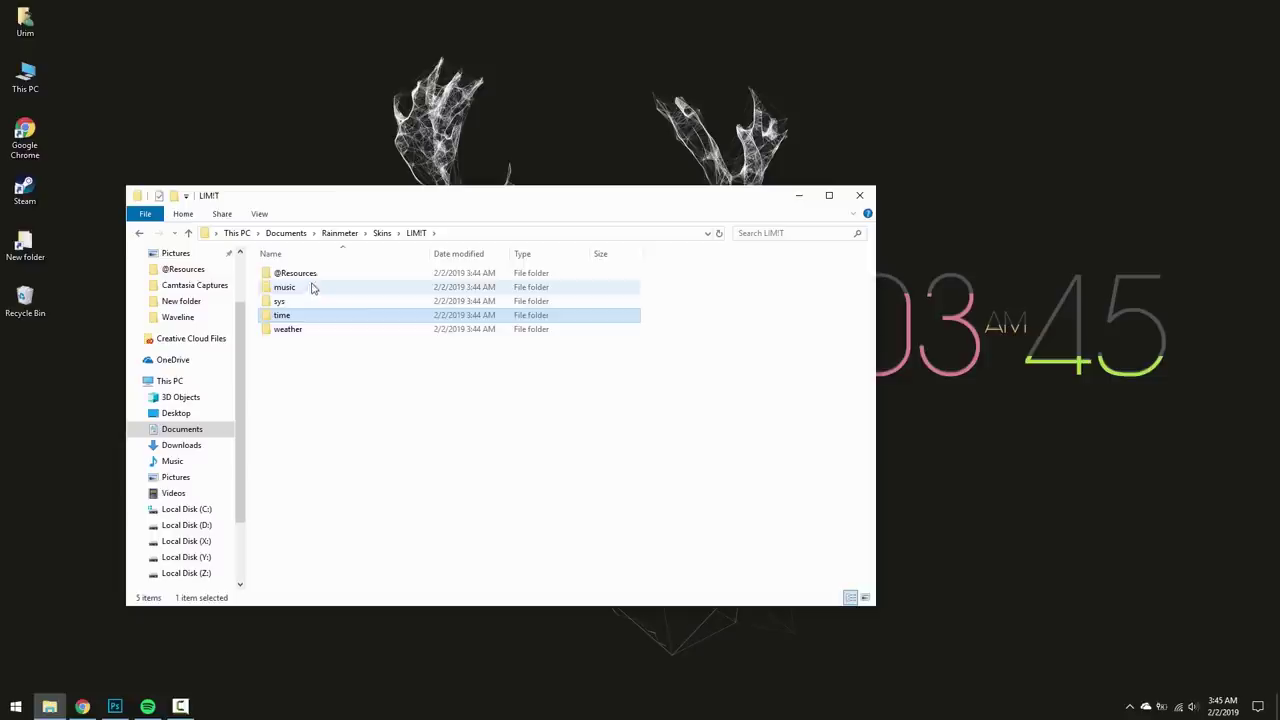
{"action": "left_click", "coordinate": [311, 278]}
{"action": "double_click", "coordinate": [311, 278]}
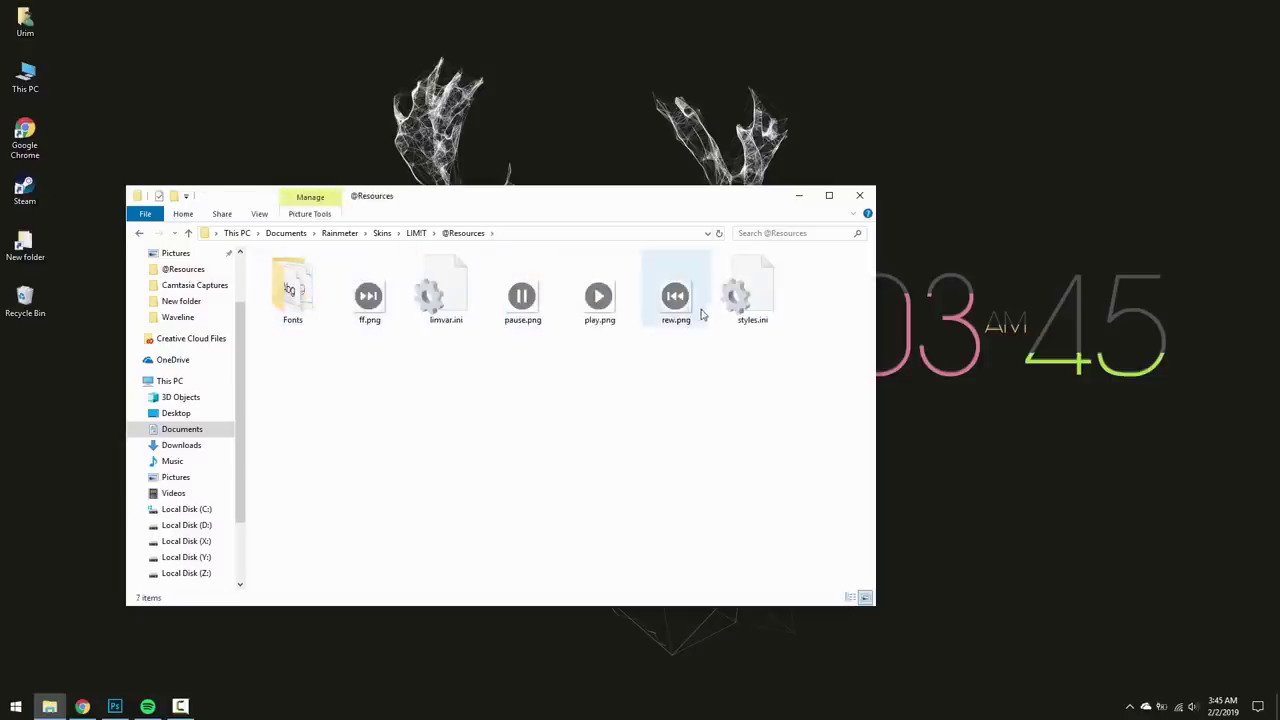
{"action": "double_click", "coordinate": [446, 292]}
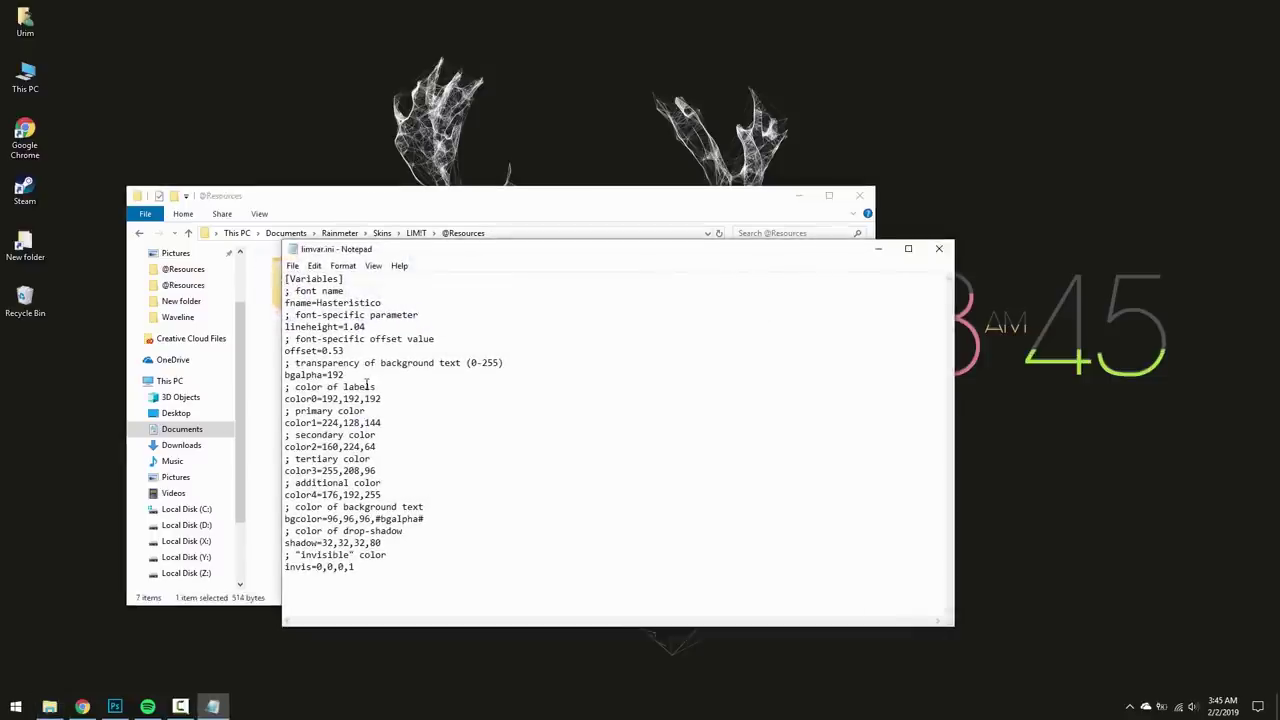
- Set color1, color2 and color3 in limvar.ini to 255,255,255, then save and close the file
{"action": "left_click_drag", "start_coordinate": [322, 422], "coordinate": [418, 418]}
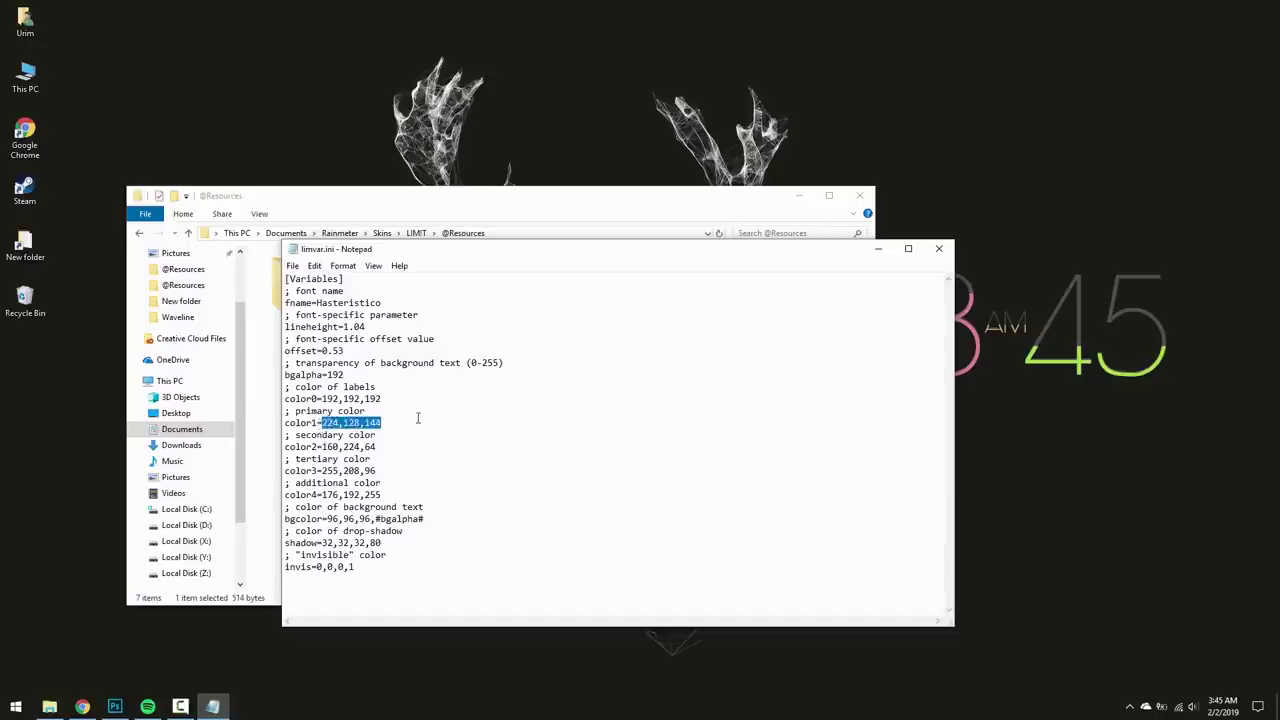
{"action": "type", "text": "255"}
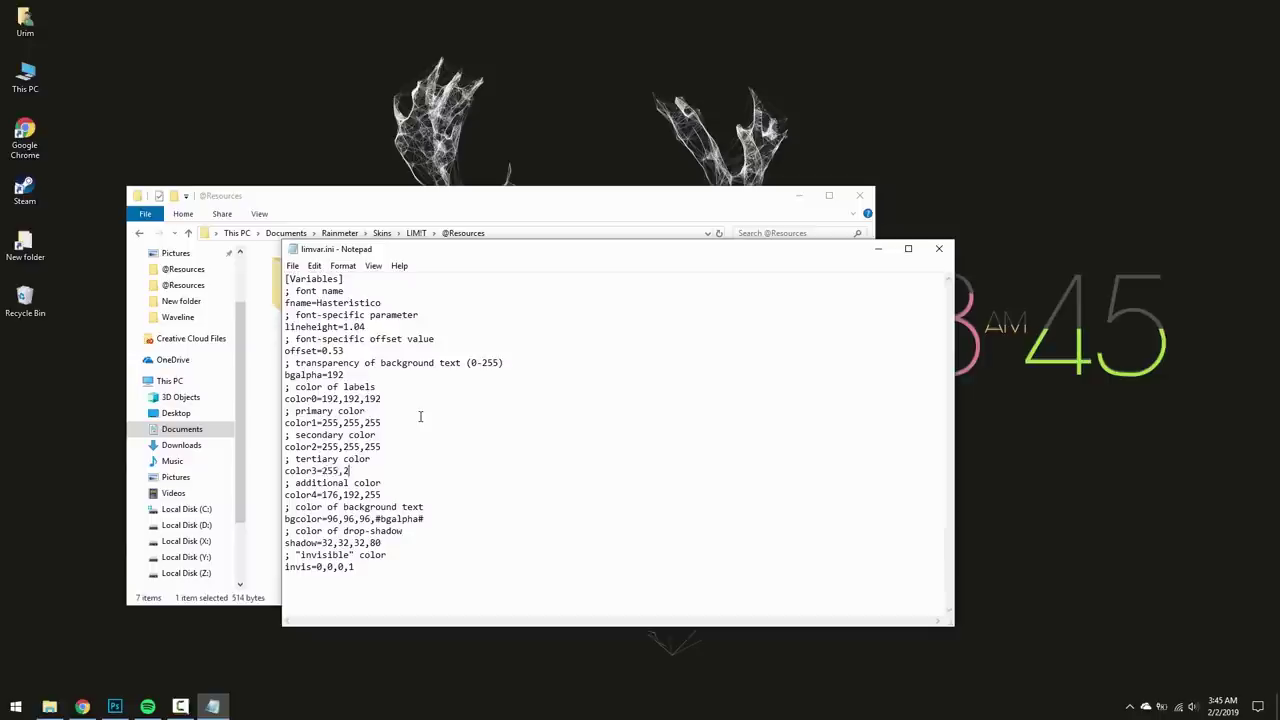
{"action": "left_click", "coordinate": [293, 265]}
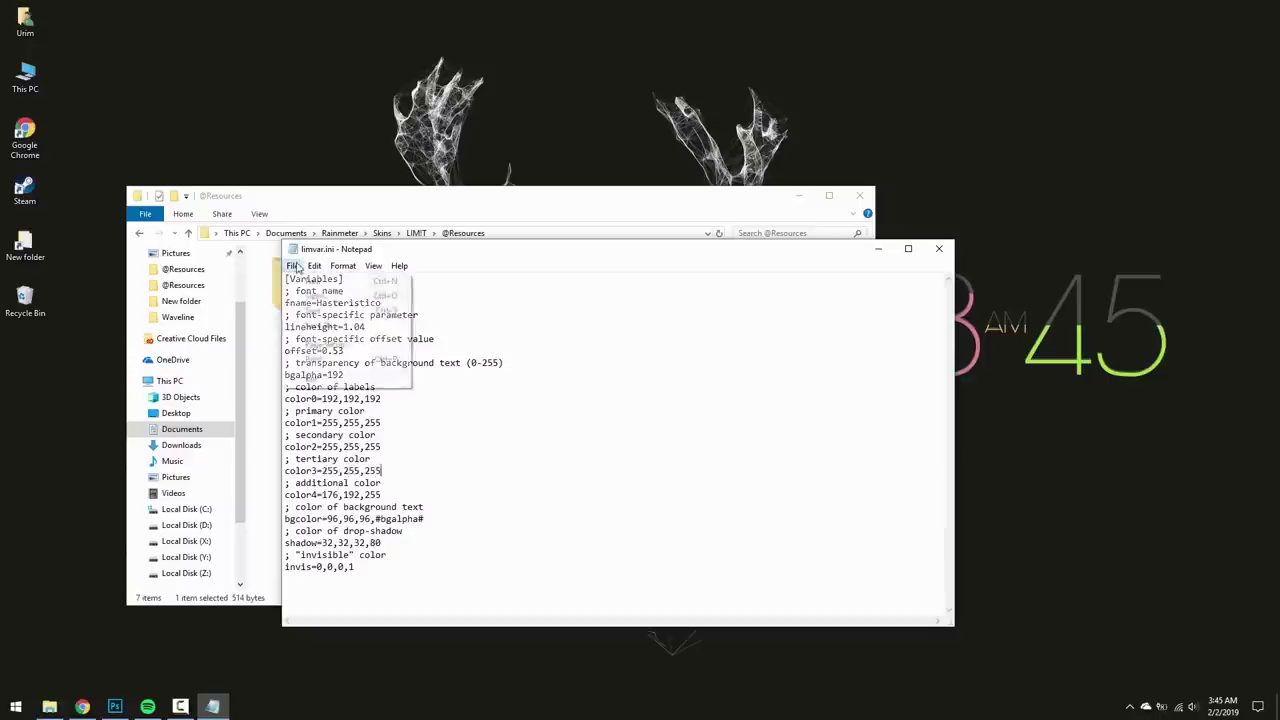
{"action": "left_click", "coordinate": [320, 311]}
{"action": "left_click", "coordinate": [938, 249]}
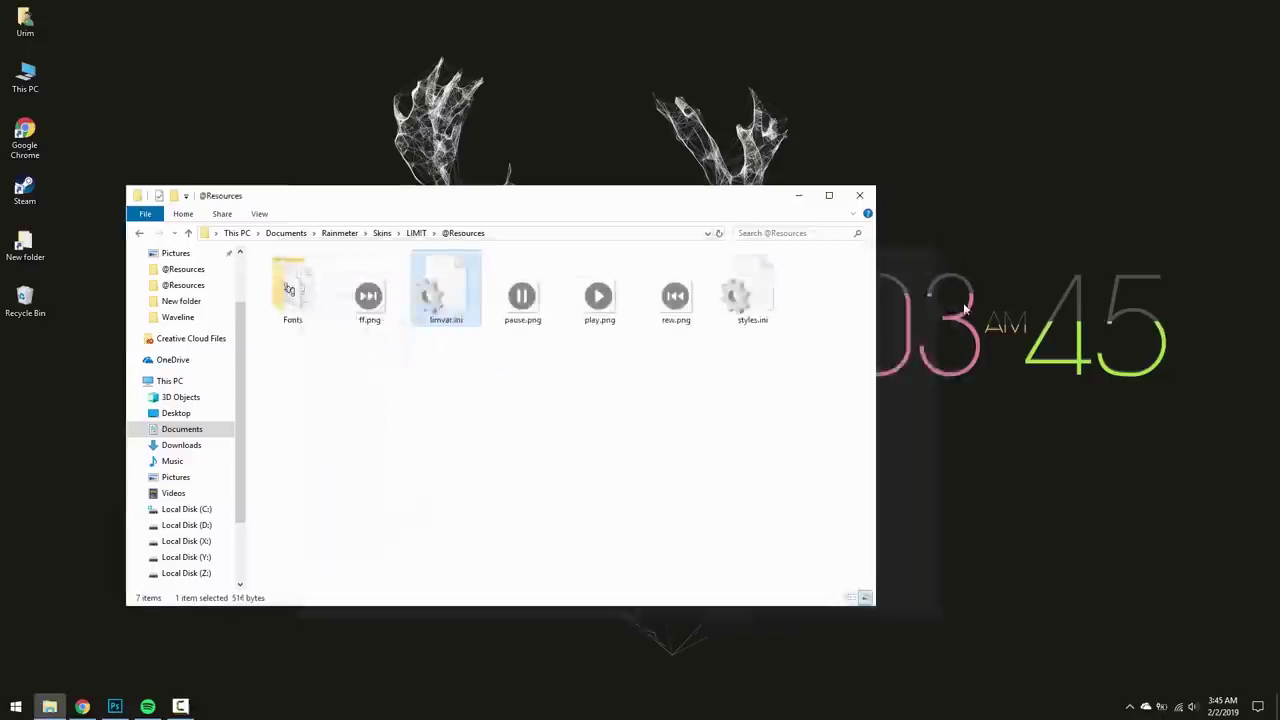
{"action": "right_click", "coordinate": [960, 313]}
{"action": "left_click", "coordinate": [970, 421]}
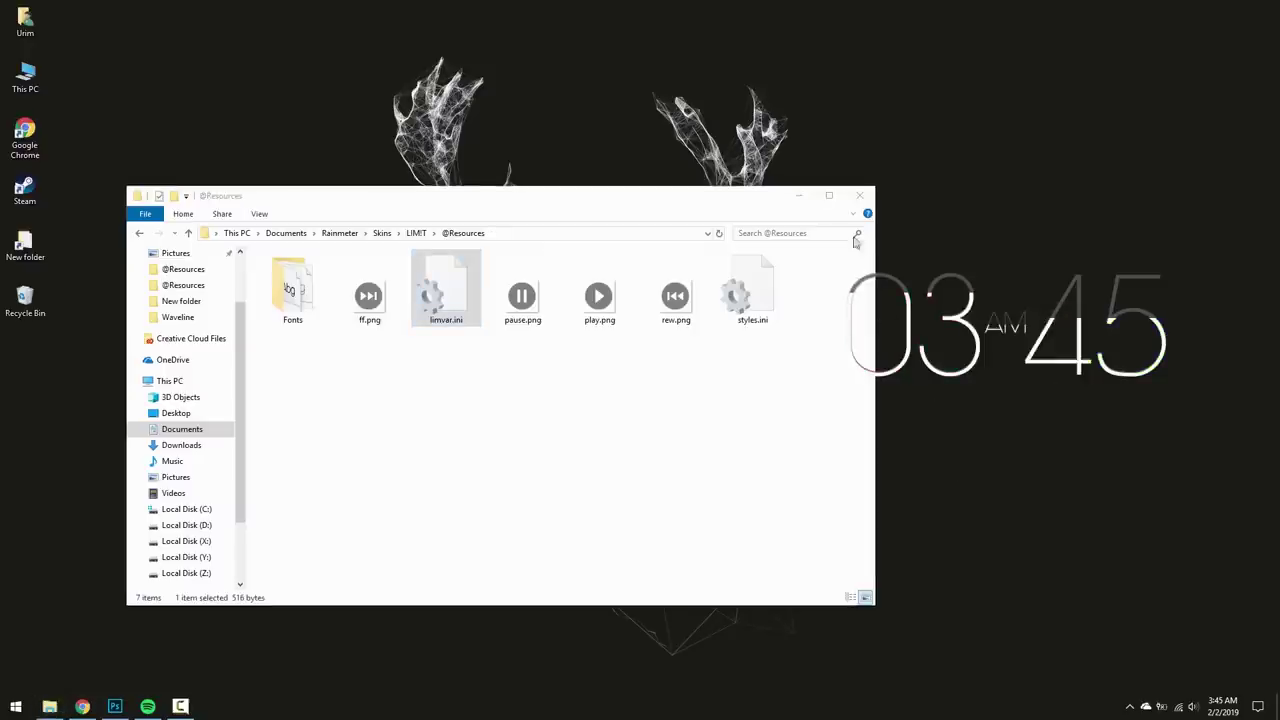
{"action": "left_click", "coordinate": [859, 195]}
- Set the desktop clock skin's transparency to 10%
{"action": "right_click", "coordinate": [910, 323]}
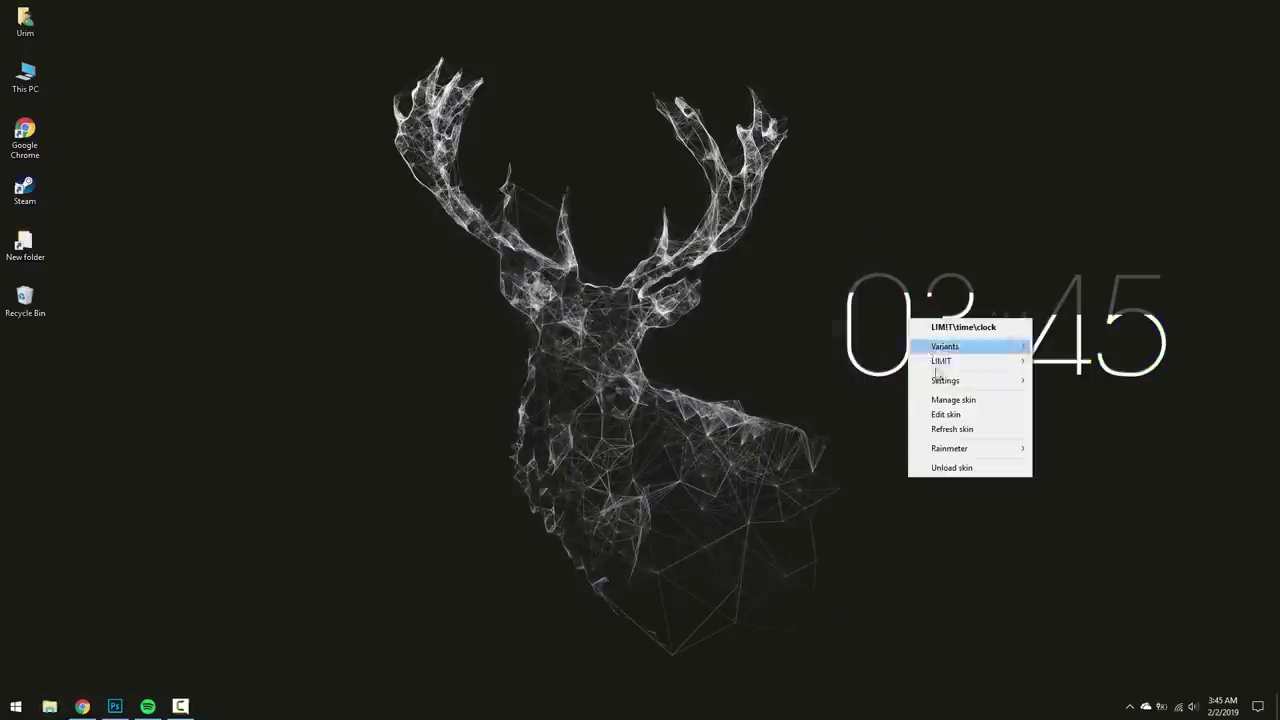
{"action": "mouse_move", "coordinate": [950, 381]}
{"action": "mouse_move", "coordinate": [1068, 398]}
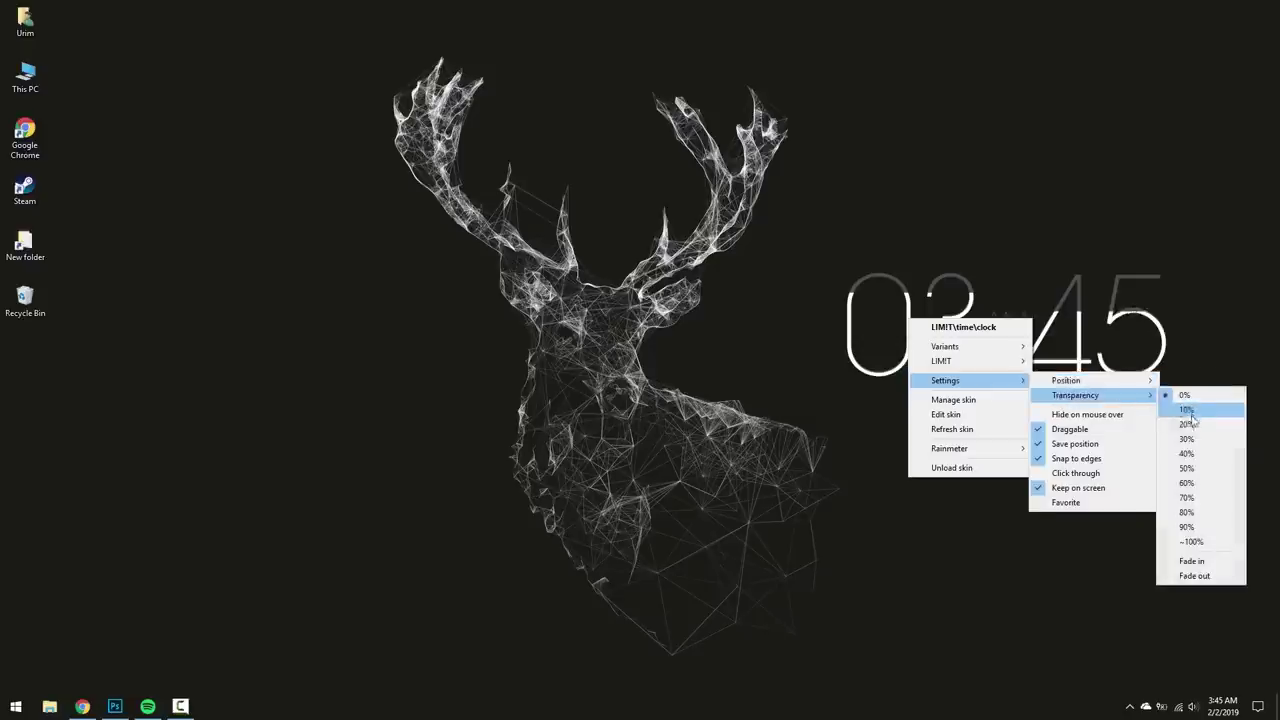
{"action": "left_click", "coordinate": [1180, 418]}
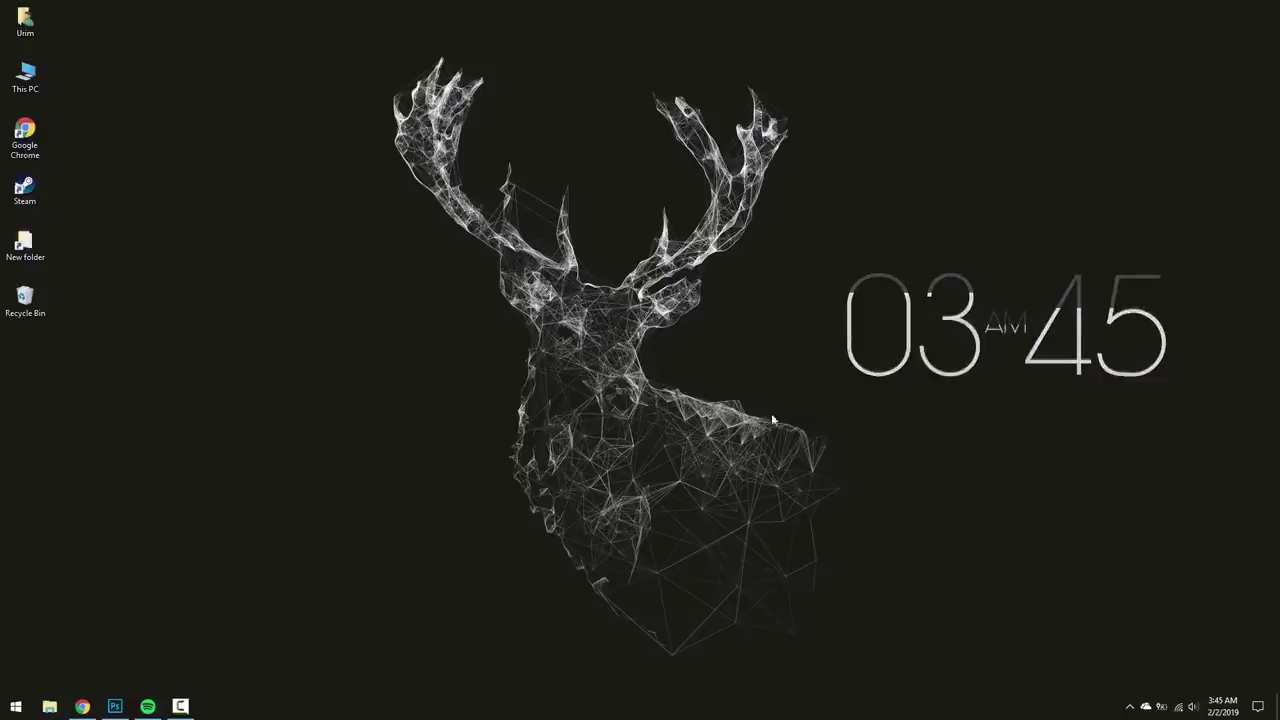
- Download the Honeycomb skin from its DeviantArt page in Chrome and install it in Rainmeter
{"action": "left_click", "coordinate": [88, 704]}
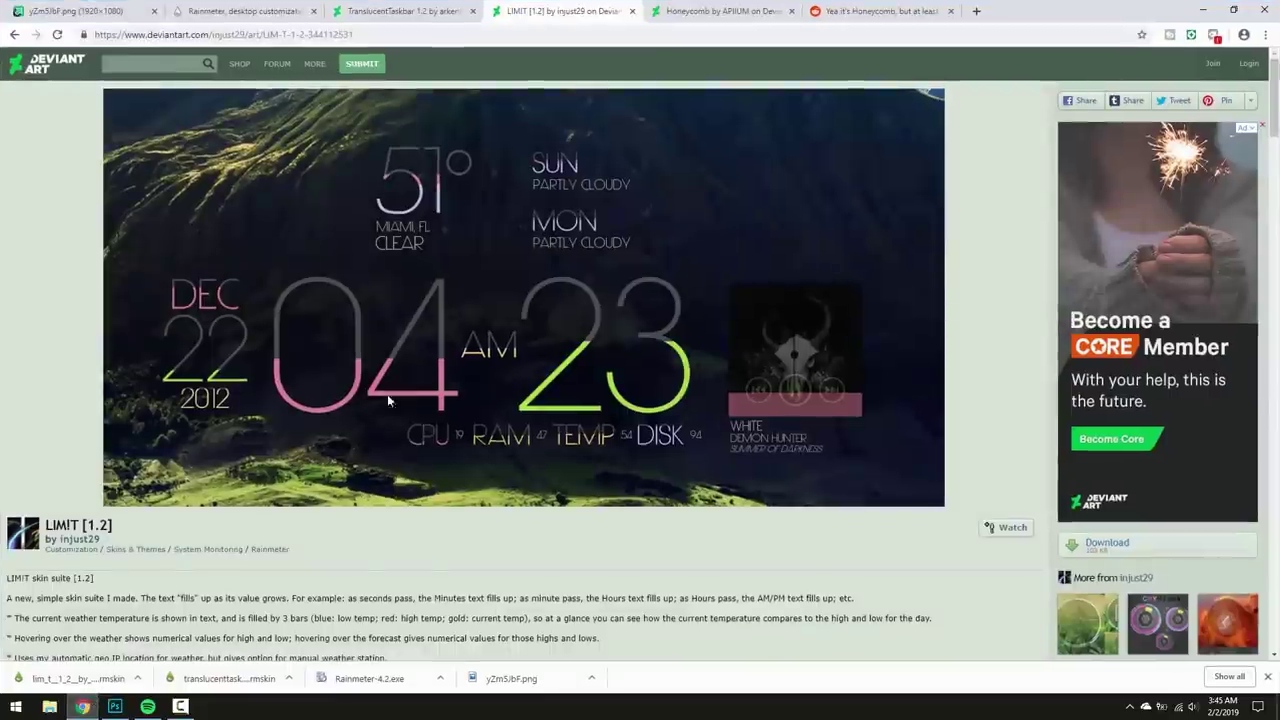
{"action": "left_click", "coordinate": [711, 11]}
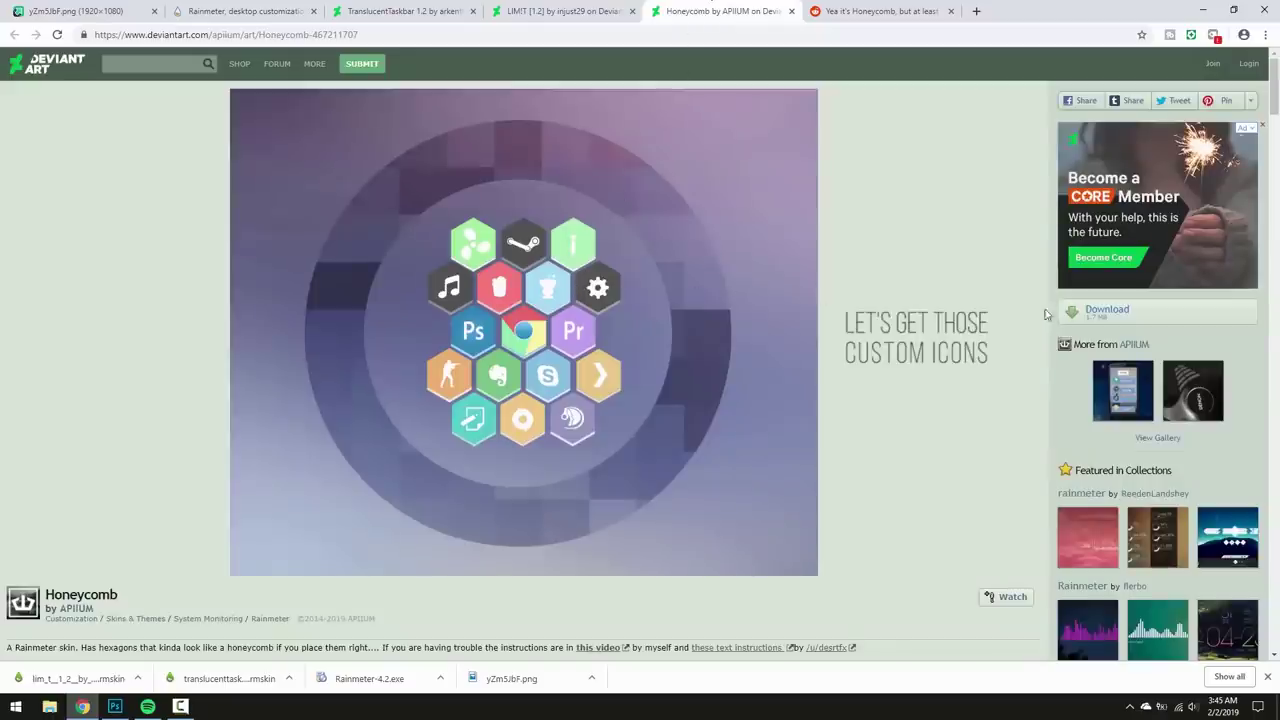
{"action": "left_click", "coordinate": [75, 678]}
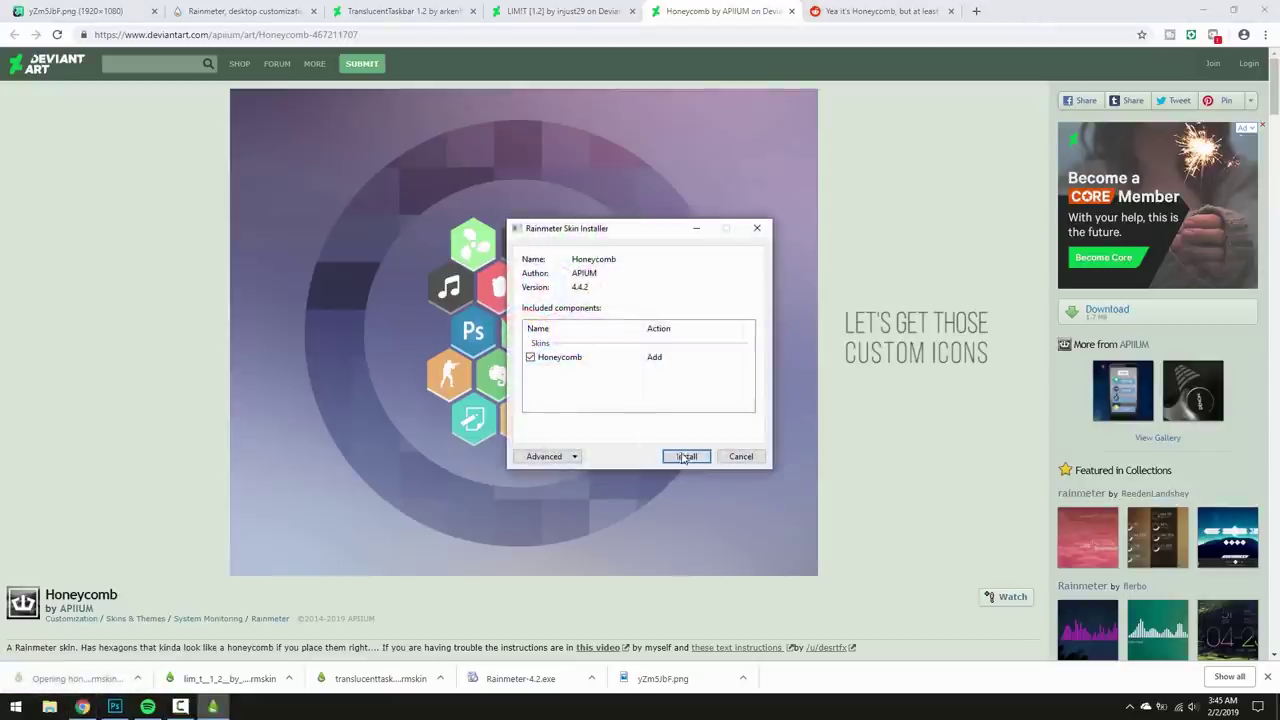
{"action": "left_click", "coordinate": [684, 457]}
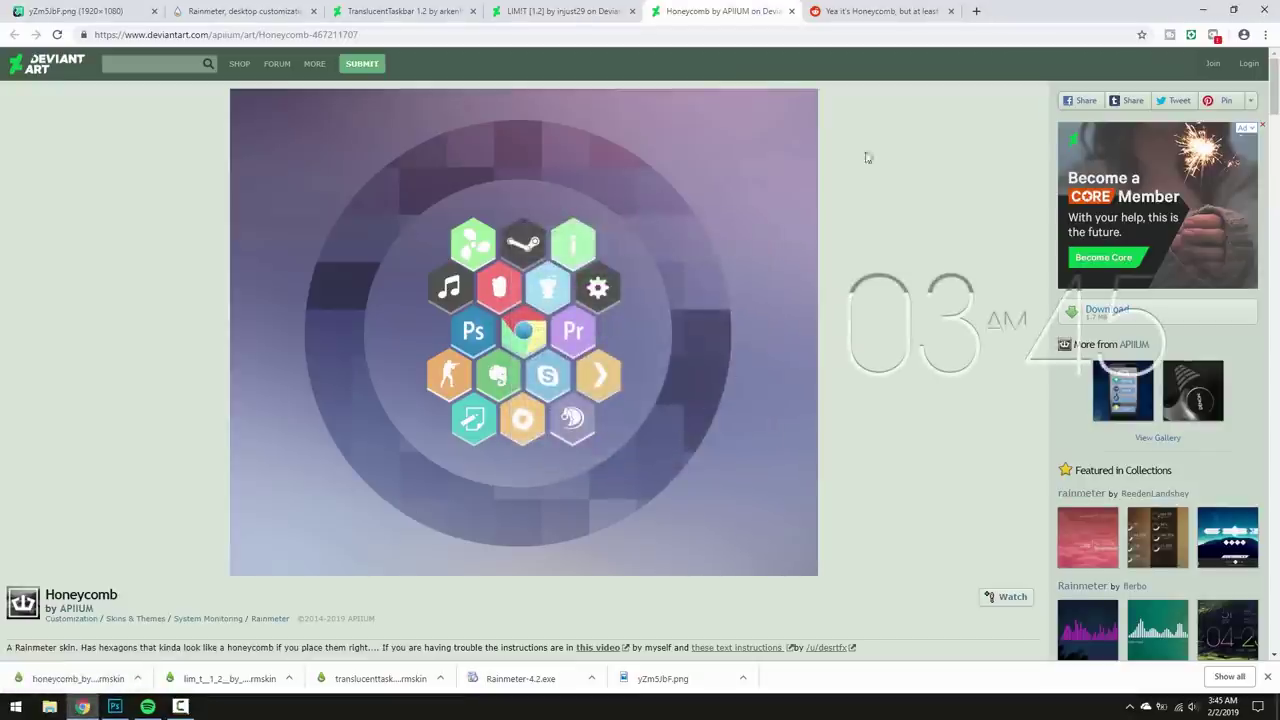
- Find the custom honeycomb icons link in the comments of the r/Rainmeter Reddit post and open it
{"action": "left_click", "coordinate": [840, 13]}
{"action": "scroll", "coordinate": [570, 347], "scroll_direction": "down", "scroll_amount": 2}
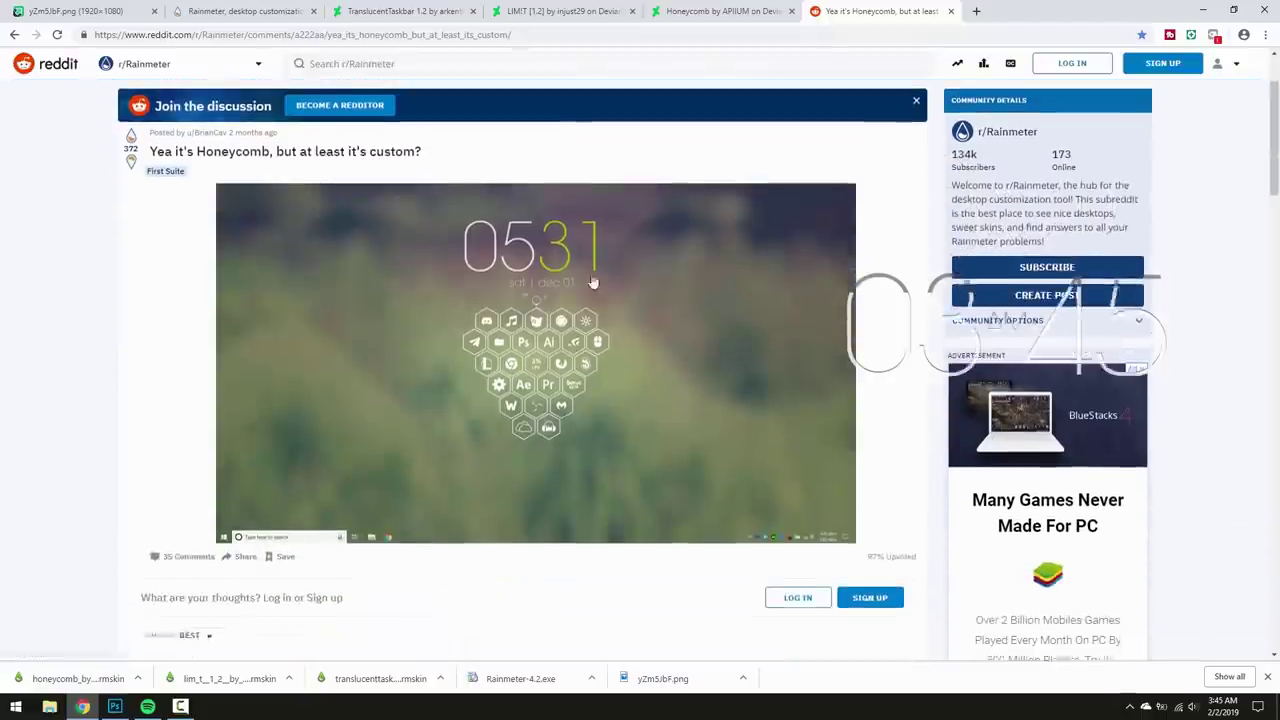
{"action": "scroll", "coordinate": [410, 350], "scroll_direction": "down", "scroll_amount": 5}
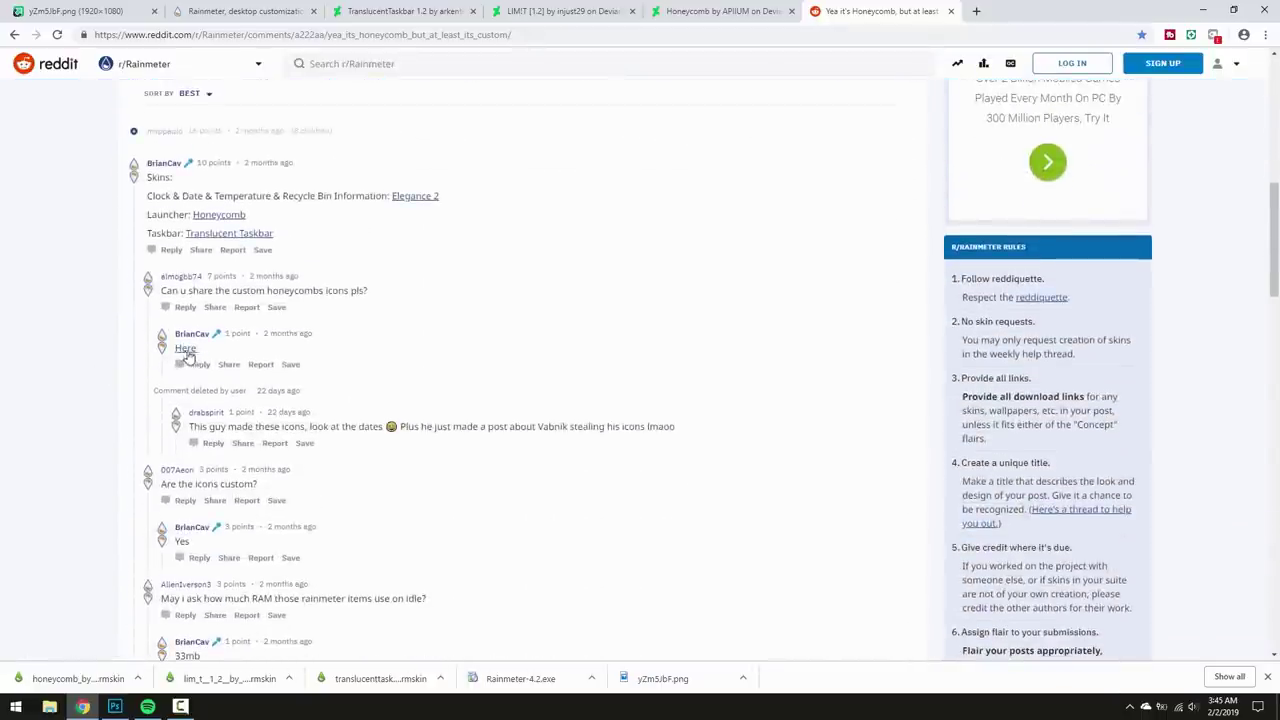
{"action": "left_click", "coordinate": [185, 350]}
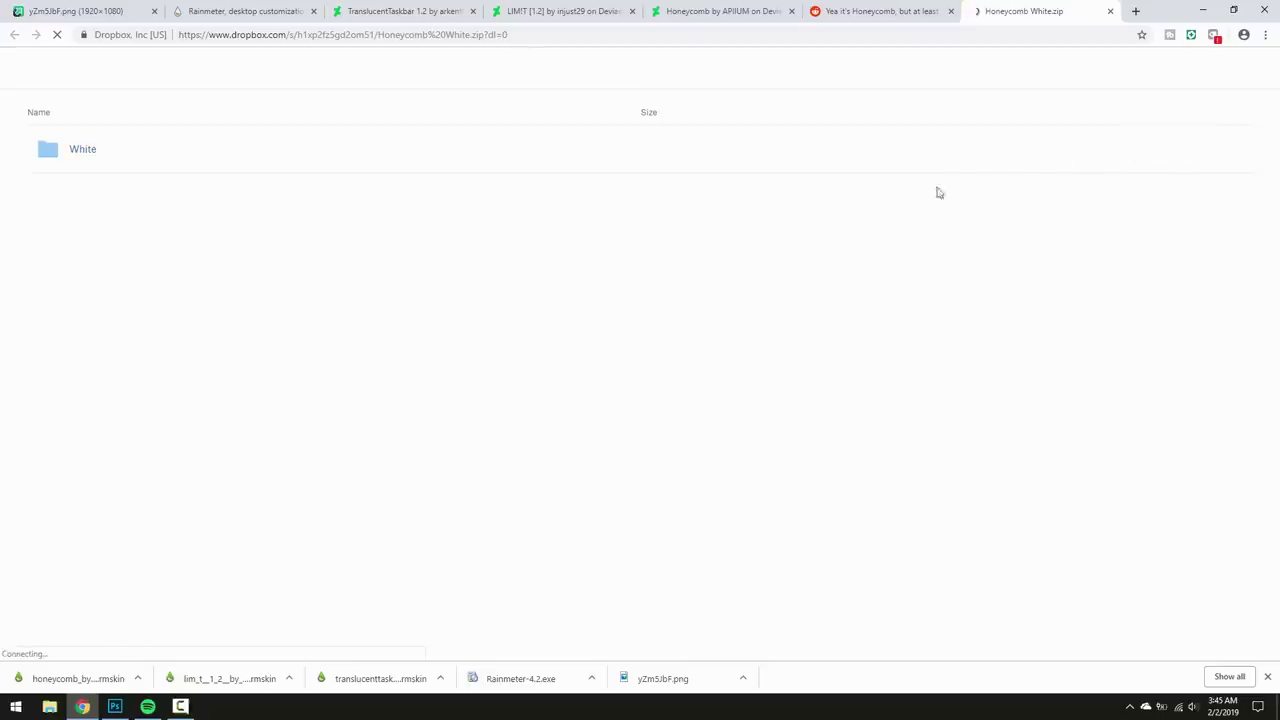
- Download Honeycomb White.zip from Dropbox as a direct download, dismissing the account sign-up form
{"action": "left_click", "coordinate": [1220, 68]}
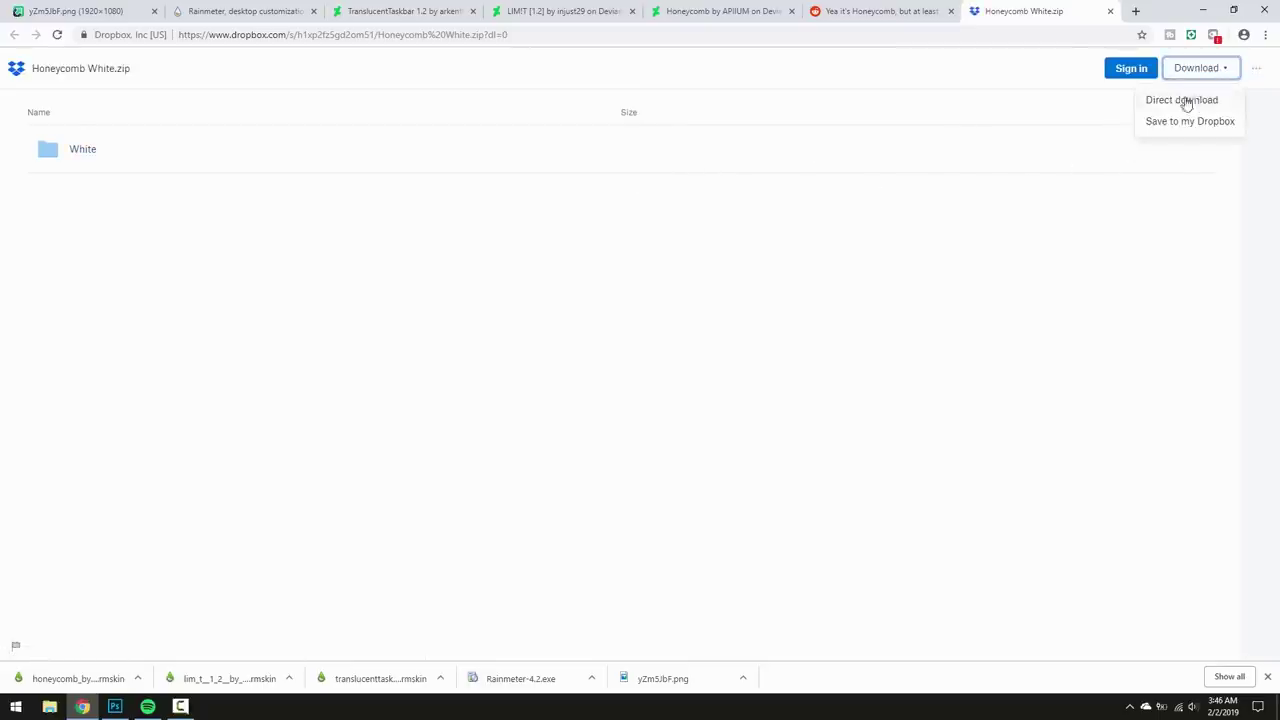
{"action": "left_click", "coordinate": [1170, 103]}
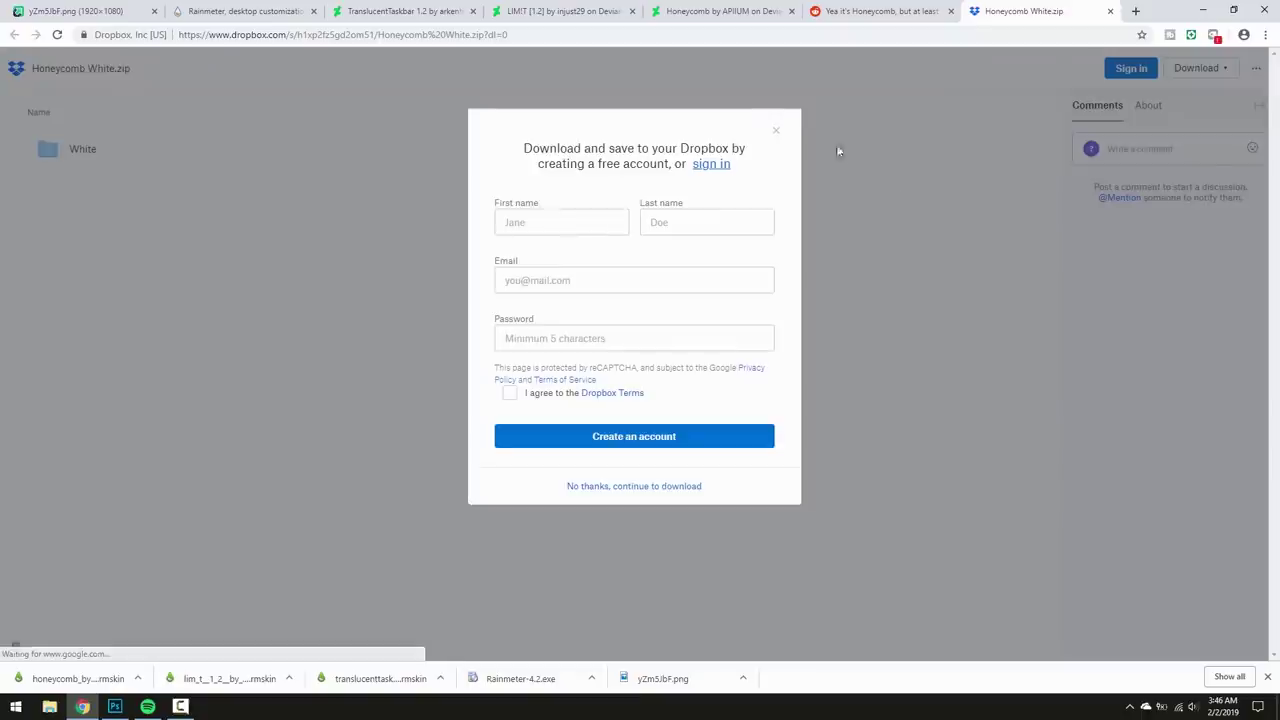
{"action": "left_click", "coordinate": [773, 134]}
{"action": "left_click", "coordinate": [1192, 72]}
{"action": "left_click", "coordinate": [1194, 103]}
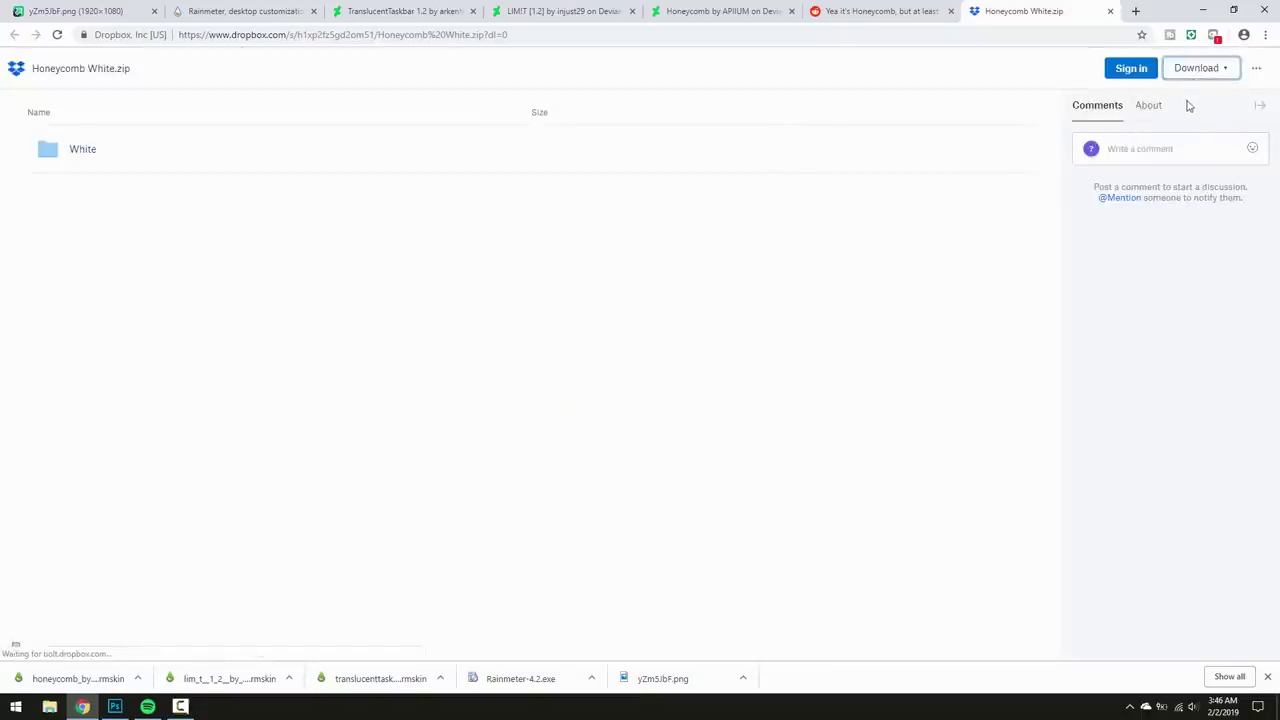
- Open the downloaded Honeycomb White.zip in WinRAR and minimize Chrome
{"action": "left_click", "coordinate": [103, 675]}
{"action": "left_click", "coordinate": [83, 707]}
{"action": "left_click", "coordinate": [83, 707]}
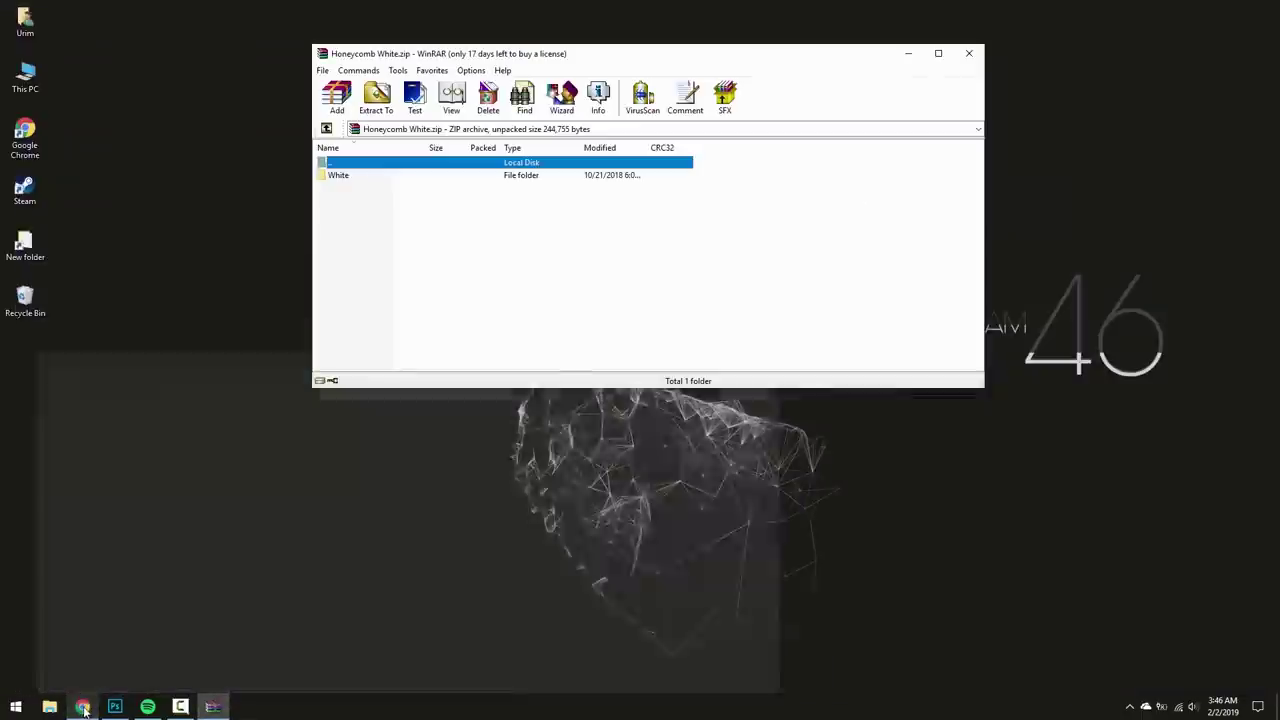
{"action": "double_click", "coordinate": [25, 72]}
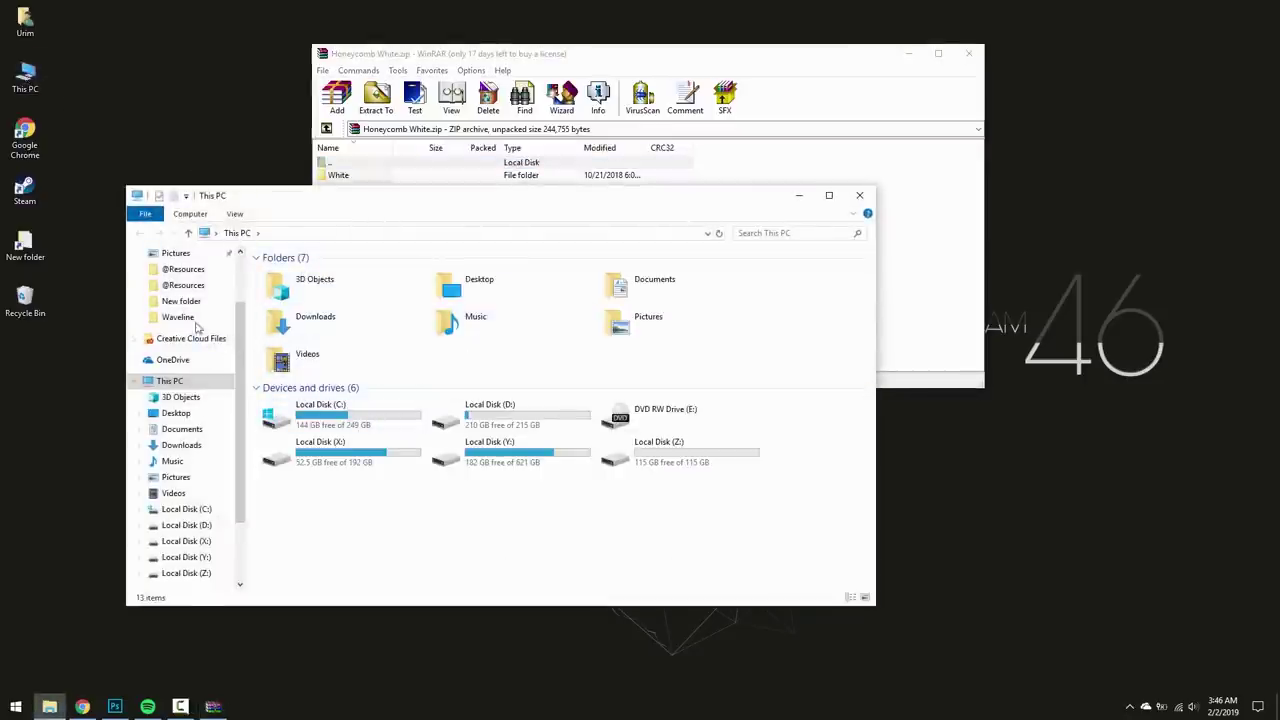
{"action": "double_click", "coordinate": [645, 288]}
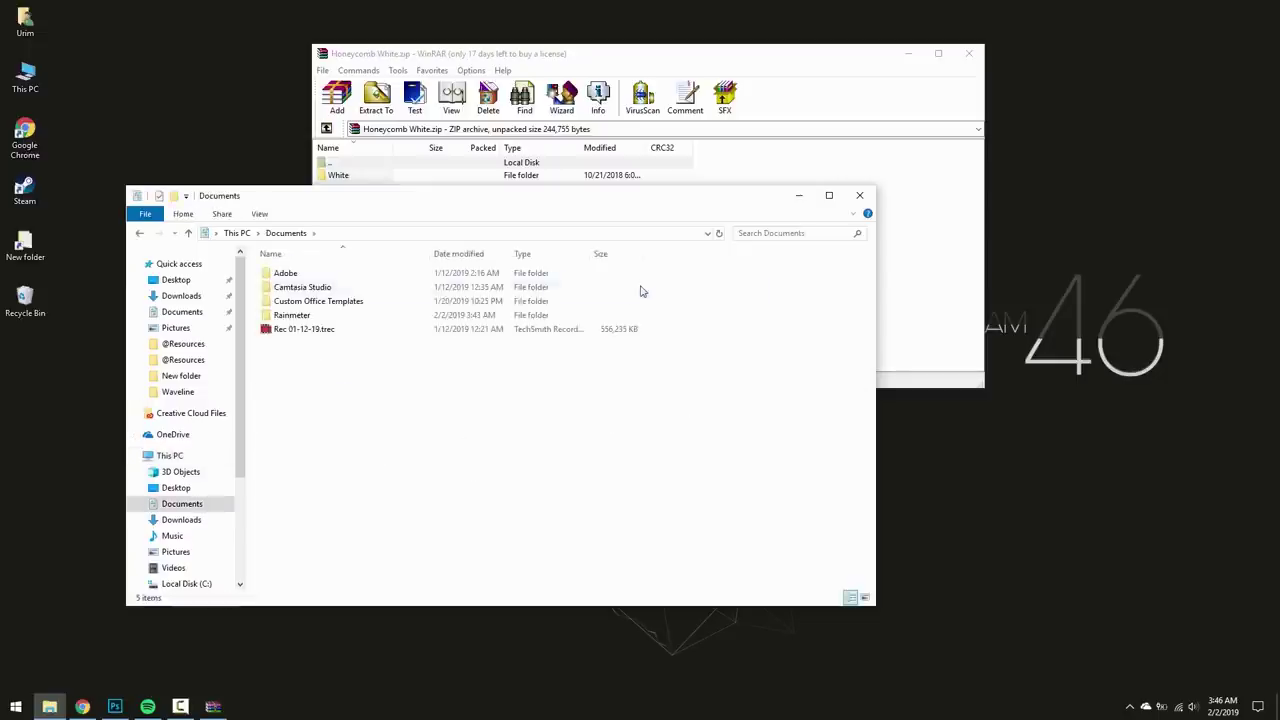
{"action": "double_click", "coordinate": [292, 315]}
{"action": "double_click", "coordinate": [283, 274]}
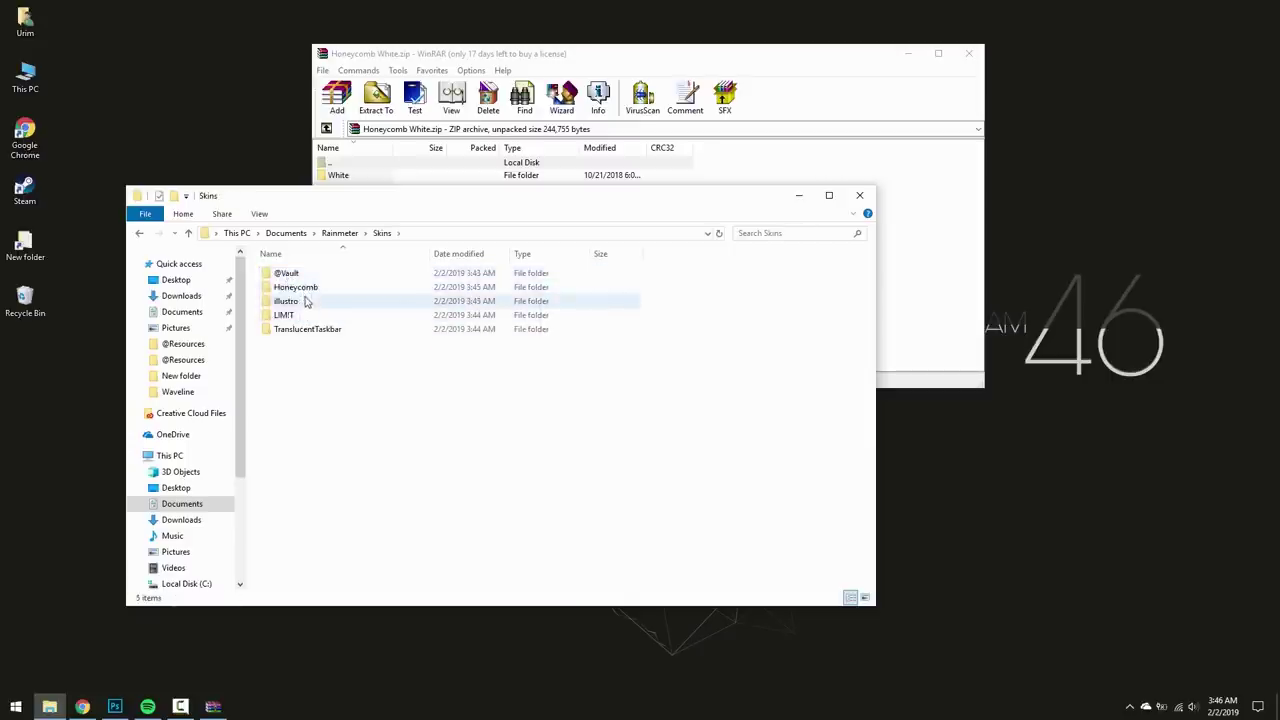
{"action": "double_click", "coordinate": [305, 288]}
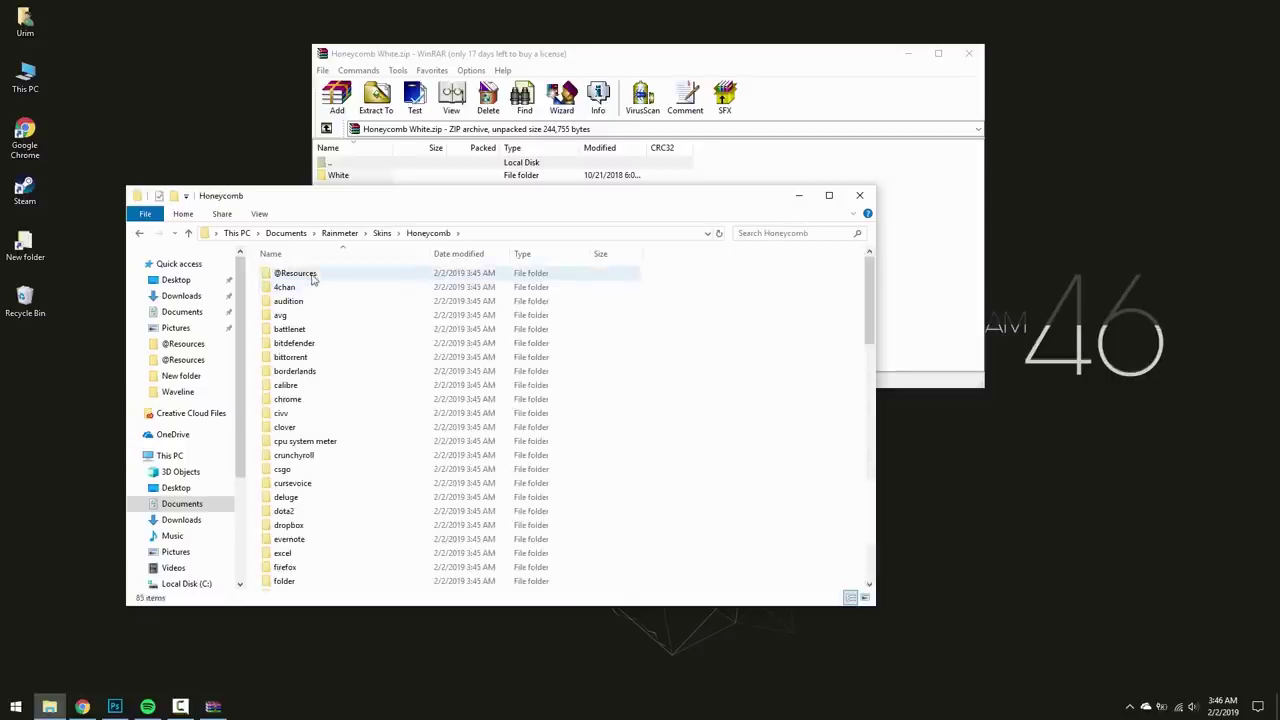
{"action": "double_click", "coordinate": [313, 276]}
{"action": "left_click", "coordinate": [298, 279]}
{"action": "double_click", "coordinate": [298, 279]}
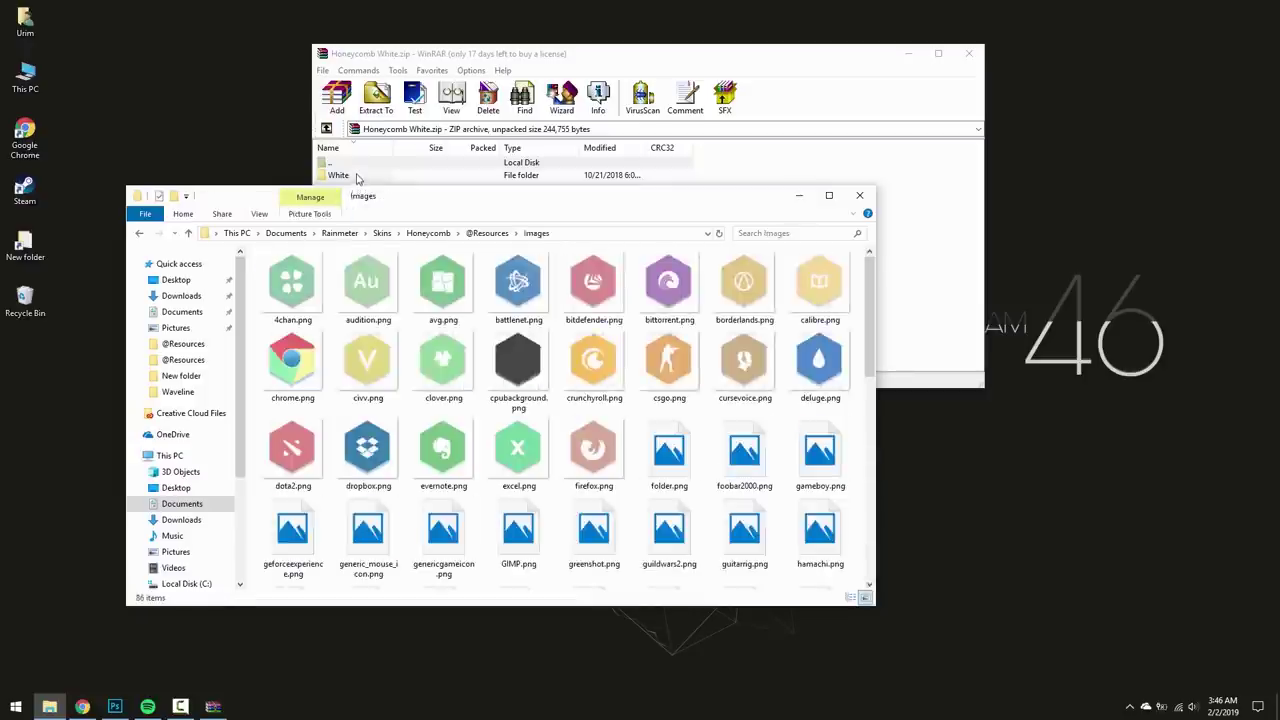
- Extract all PNG icons from the archive's White folder into Honeycomb's Images folder, replacing files with the same names
{"action": "double_click", "coordinate": [357, 177]}
{"action": "left_click", "coordinate": [377, 180]}
{"action": "scroll", "coordinate": [396, 313], "scroll_direction": "down", "scroll_amount": 4}
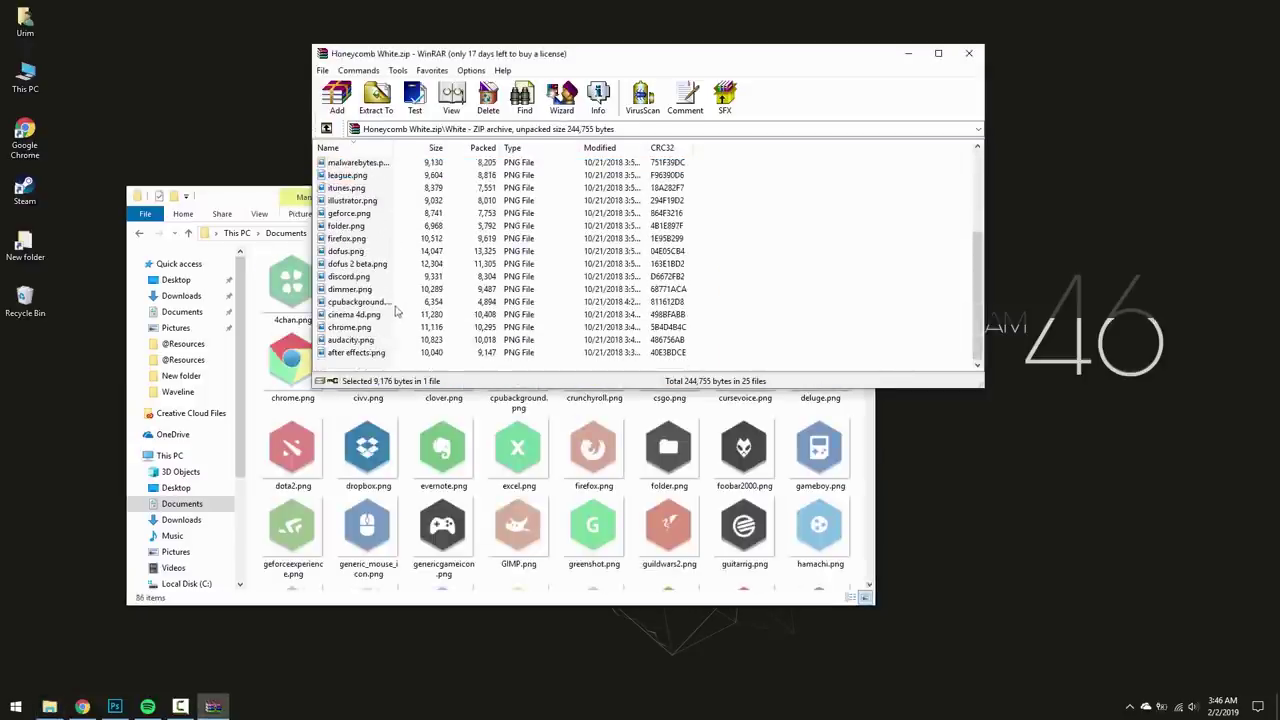
{"action": "left_click", "coordinate": [355, 353], "text": "shift"}
{"action": "left_click_drag", "start_coordinate": [468, 457], "coordinate": [494, 487]}
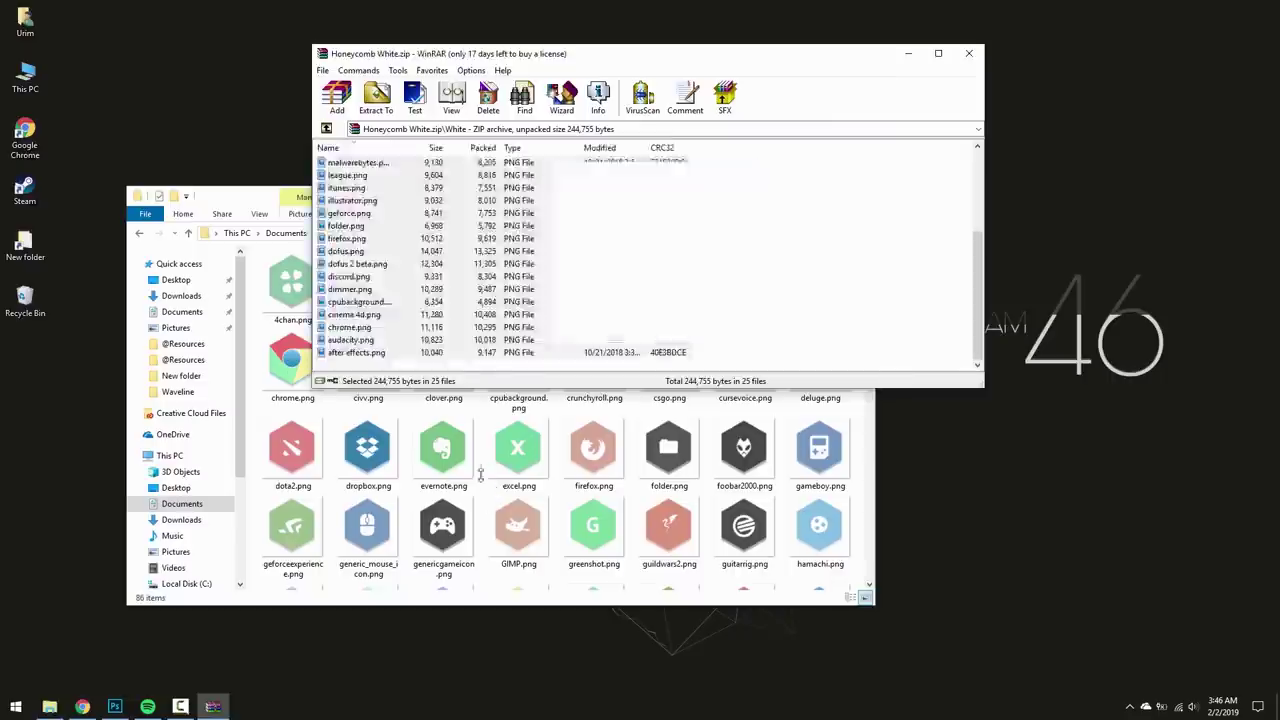
{"action": "left_click", "coordinate": [622, 249]}
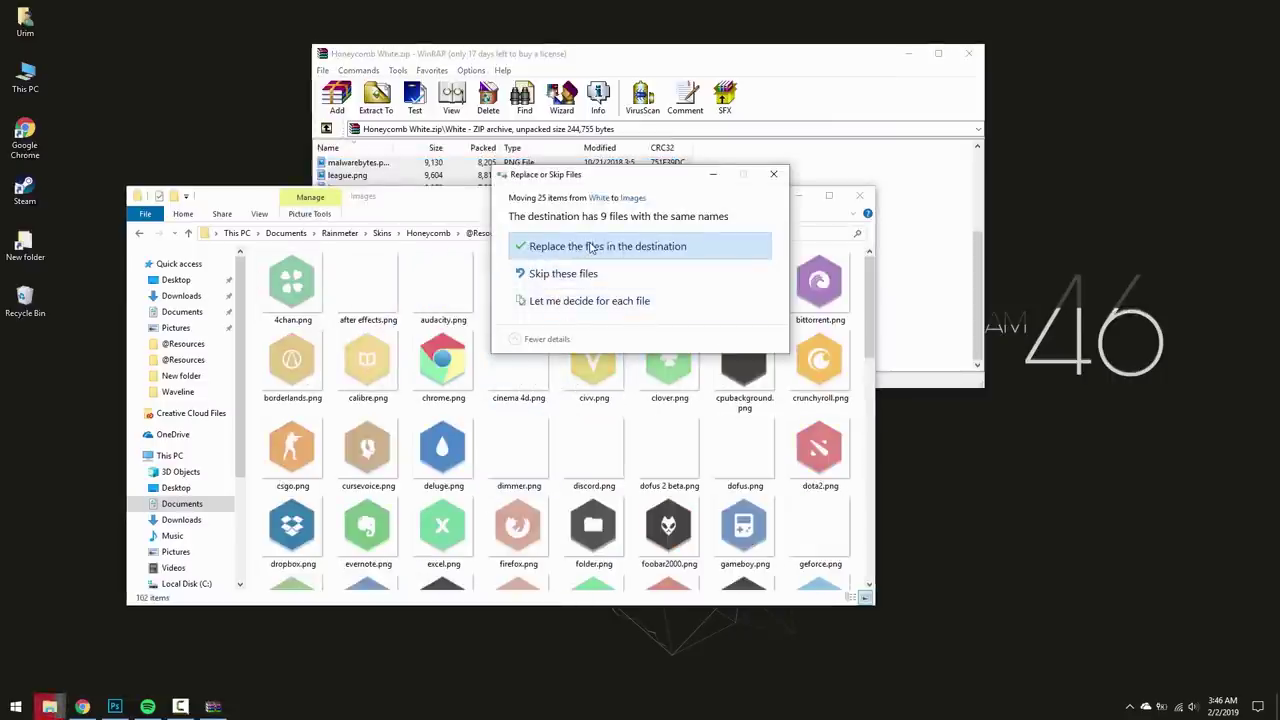
{"action": "left_click", "coordinate": [590, 248]}
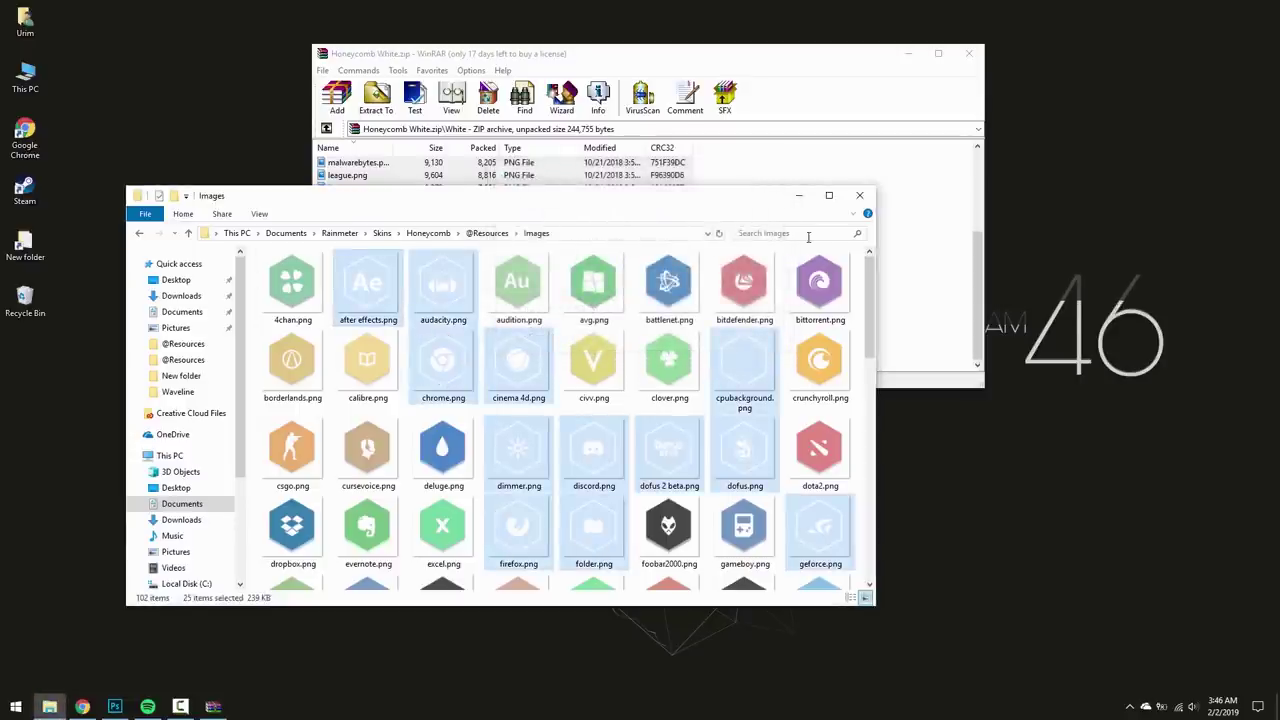
- Close the WinRAR archive and the Images folder window to clear the desktop
{"action": "left_click", "coordinate": [980, 67]}
{"action": "left_click", "coordinate": [968, 53]}
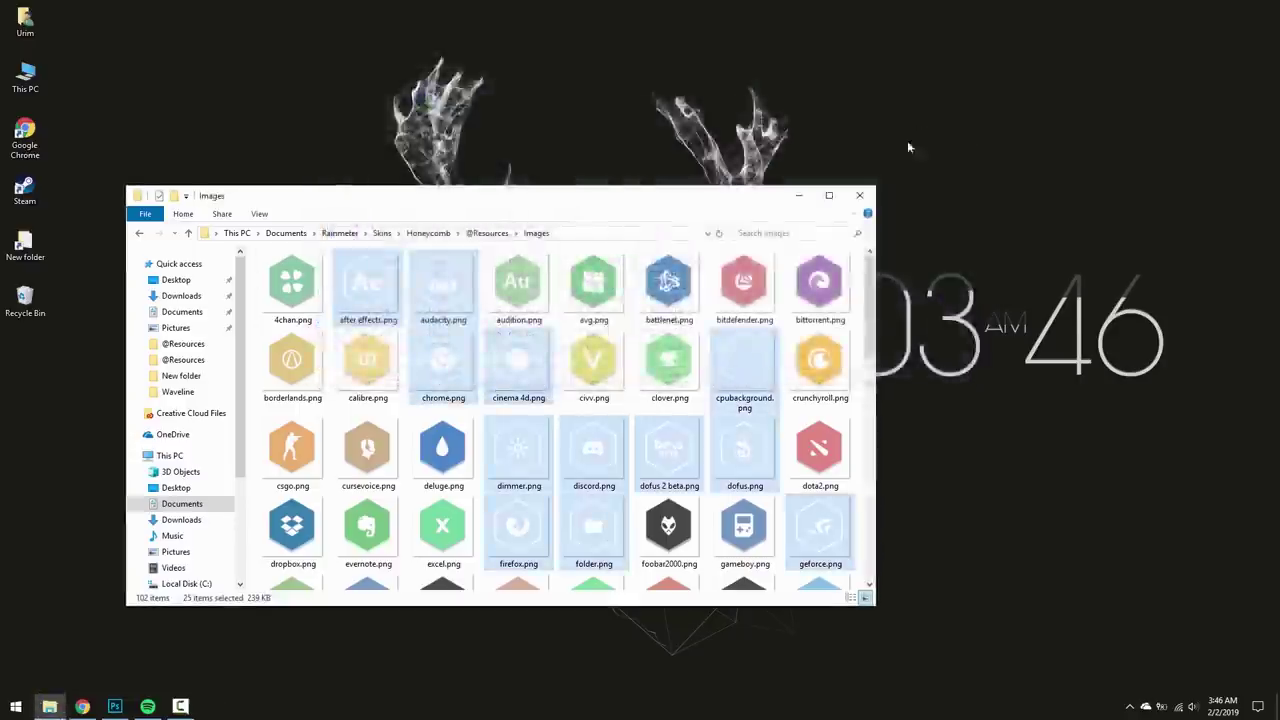
{"action": "left_click_drag", "start_coordinate": [698, 212], "coordinate": [909, 191]}
{"action": "left_click", "coordinate": [1012, 176]}
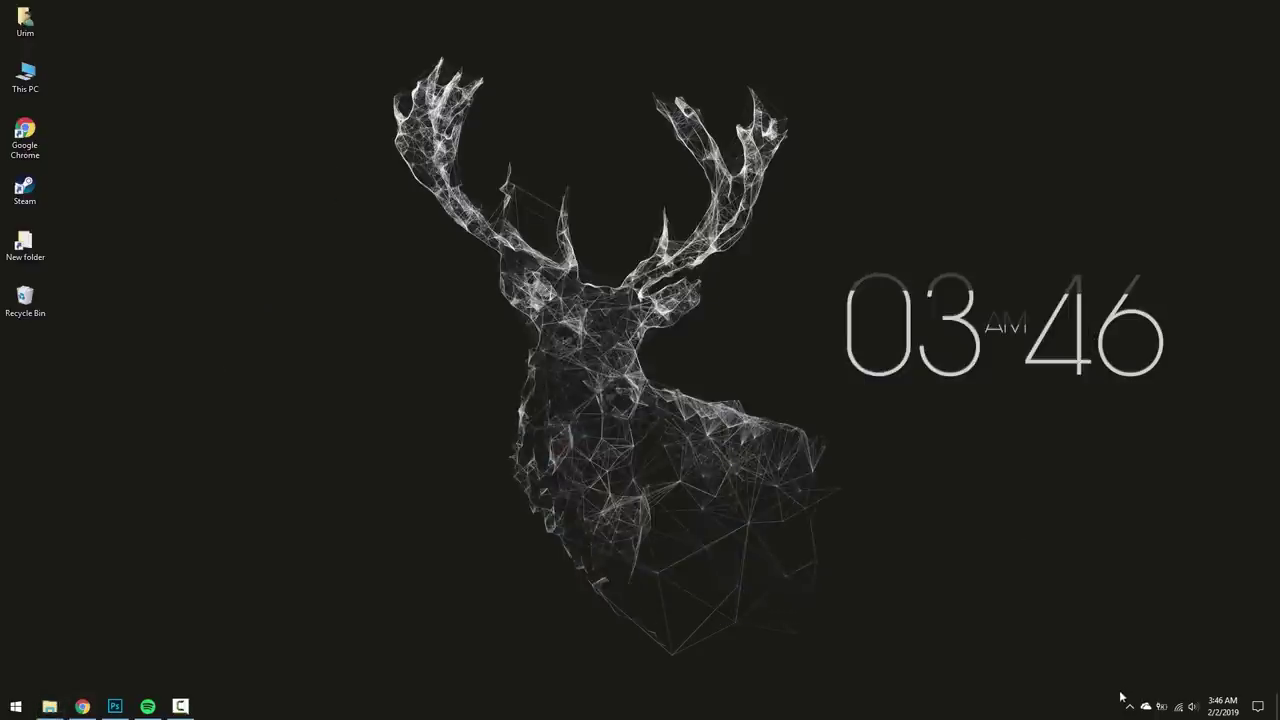
- Hide all the desktop icons
{"action": "left_click", "coordinate": [1128, 706]}
{"action": "right_click", "coordinate": [221, 110]}
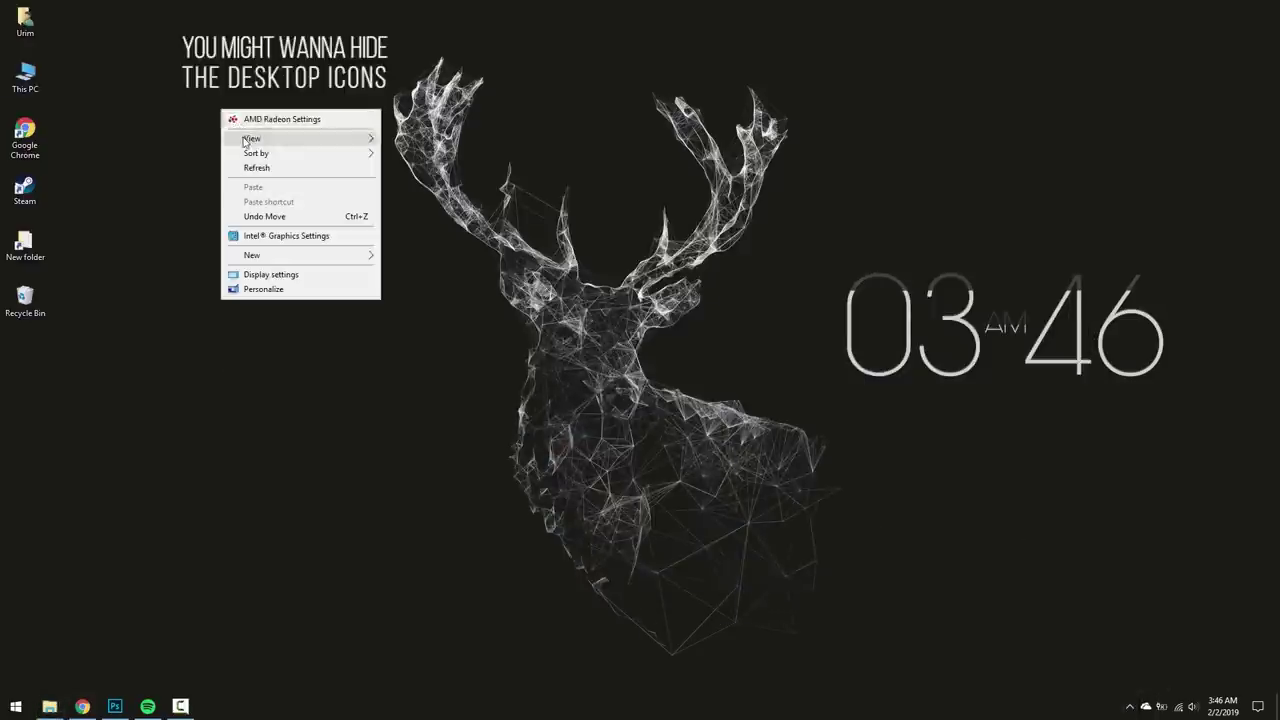
{"action": "mouse_move", "coordinate": [245, 142]}
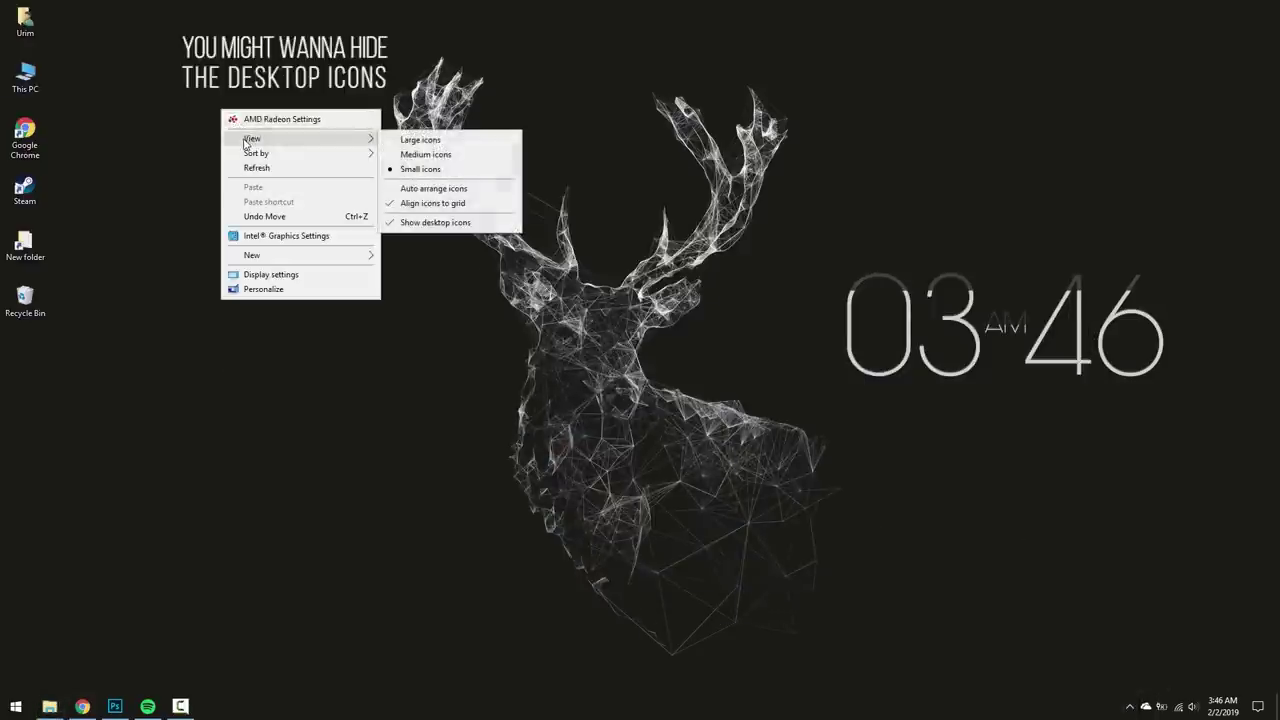
{"action": "left_click", "coordinate": [432, 223]}
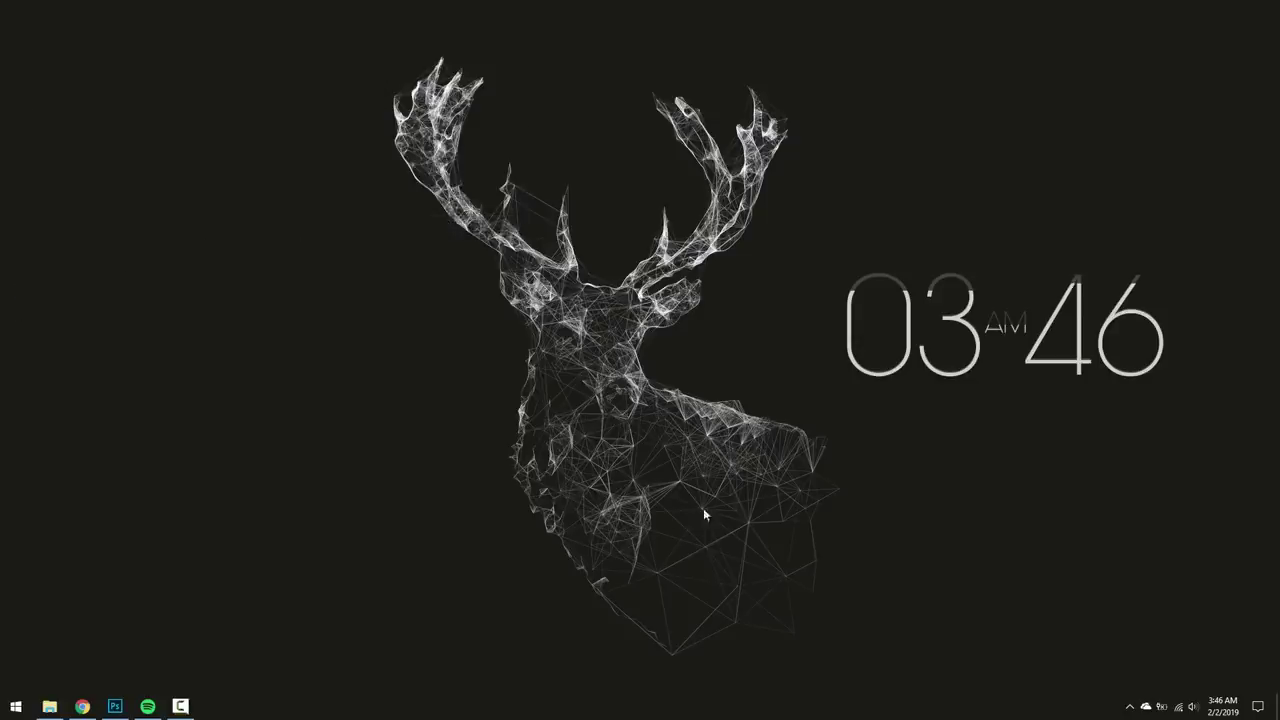
- Load the Honeycomb chrome.ini skin in Rainmeter and place its icon in the empty area beside the deer, opposite the clock
{"action": "left_click", "coordinate": [1132, 706]}
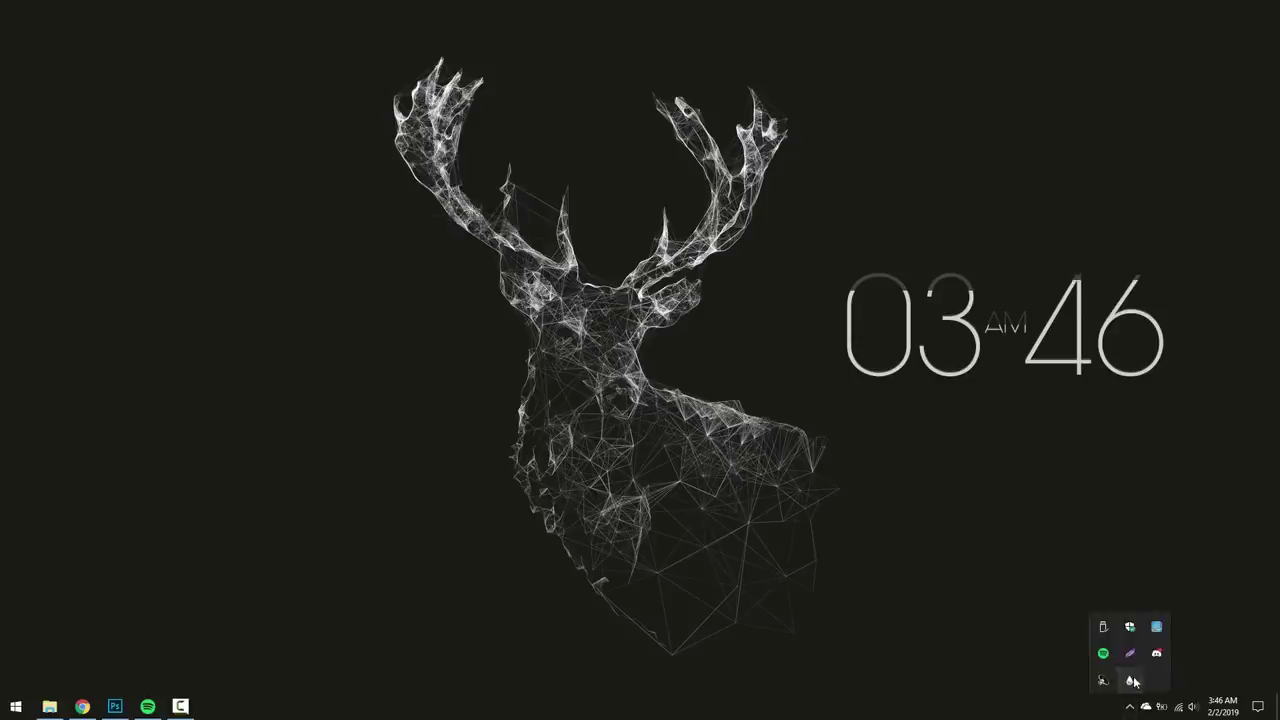
{"action": "left_click", "coordinate": [1131, 681]}
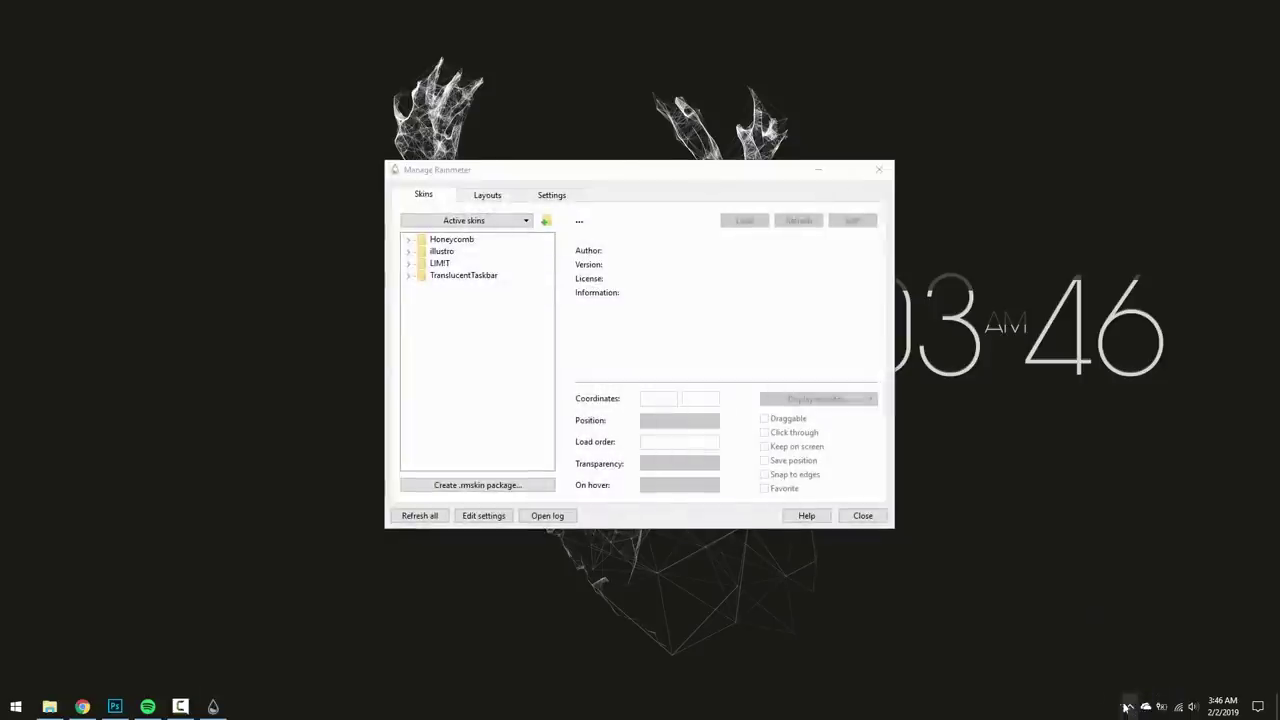
{"action": "left_click", "coordinate": [408, 241]}
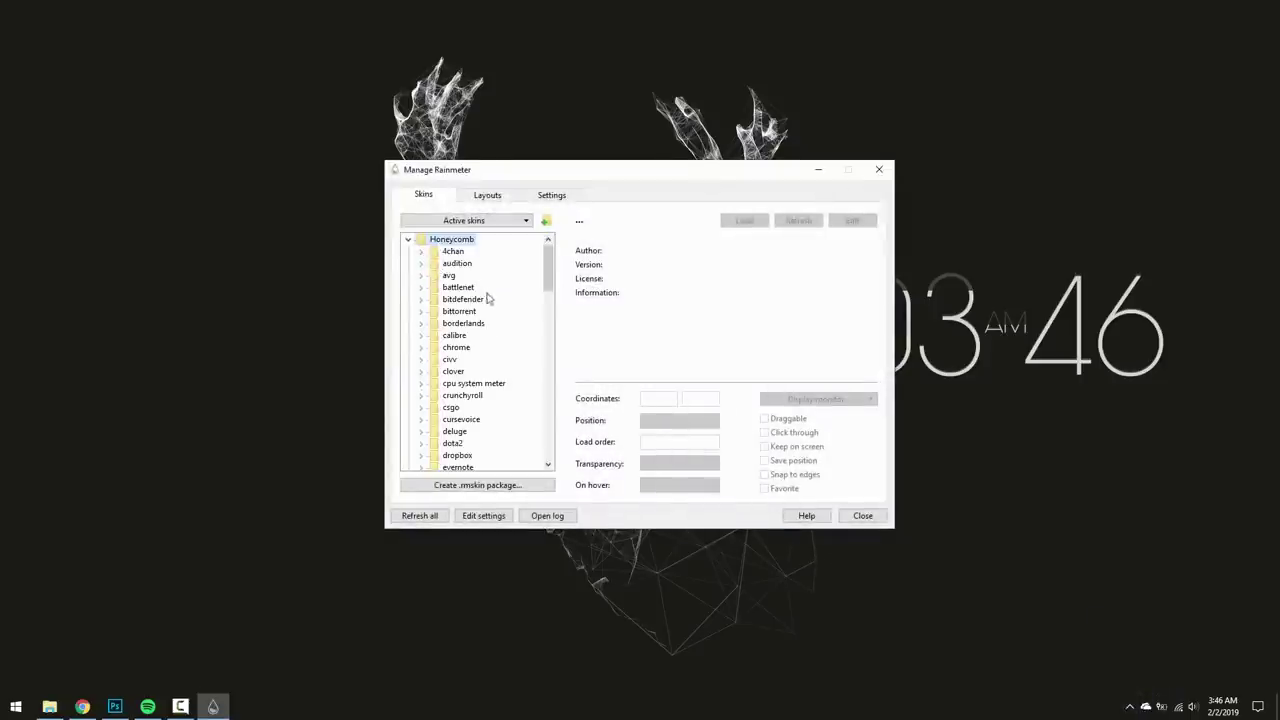
{"action": "left_click", "coordinate": [421, 347]}
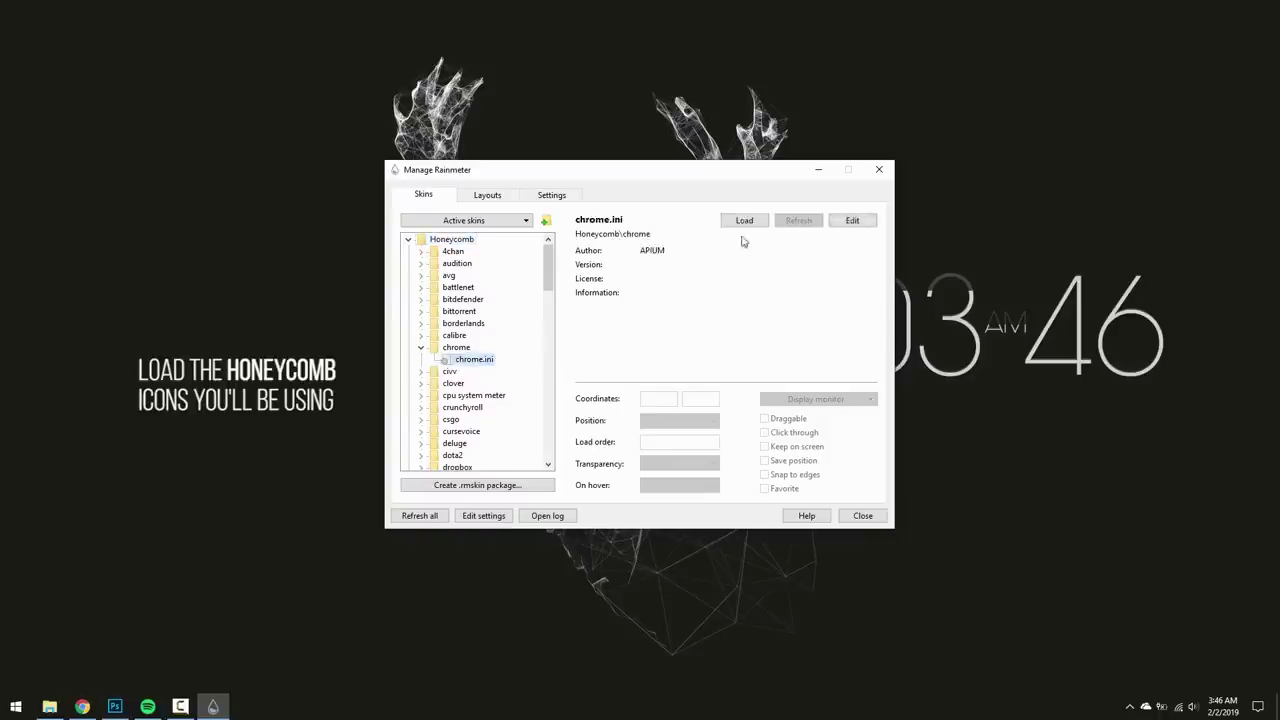
{"action": "left_click", "coordinate": [744, 220]}
{"action": "left_click_drag", "start_coordinate": [22, 38], "coordinate": [178, 298]}
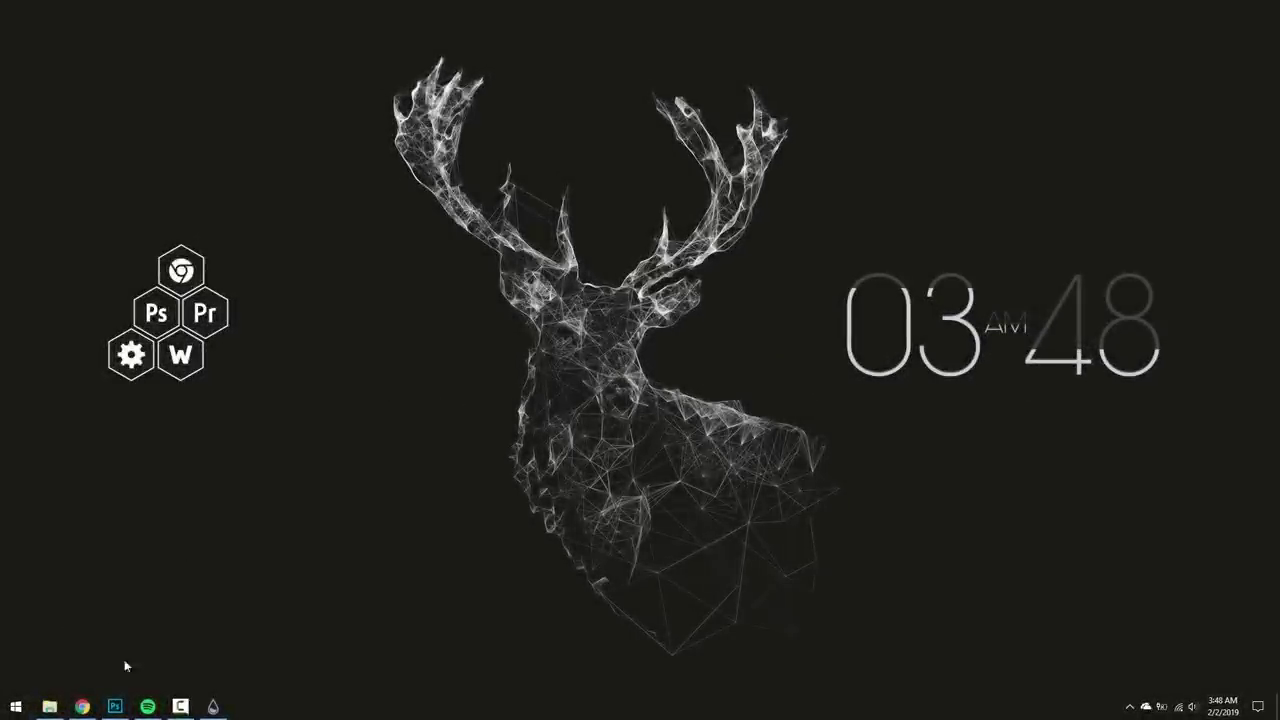
- Open discord.png from Honeycomb's Images folder in Photoshop and place dota2.png over it as a new layer
{"action": "left_click", "coordinate": [49, 706]}
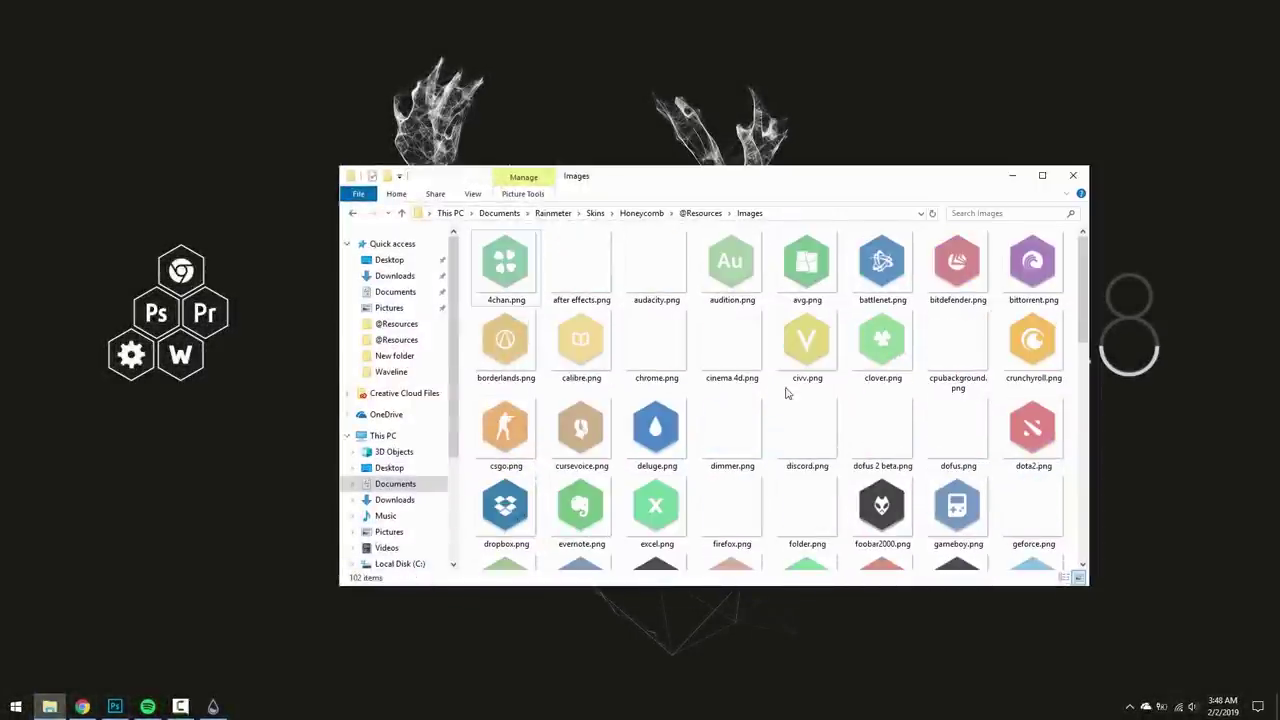
{"action": "left_click_drag", "start_coordinate": [784, 427], "coordinate": [286, 543]}
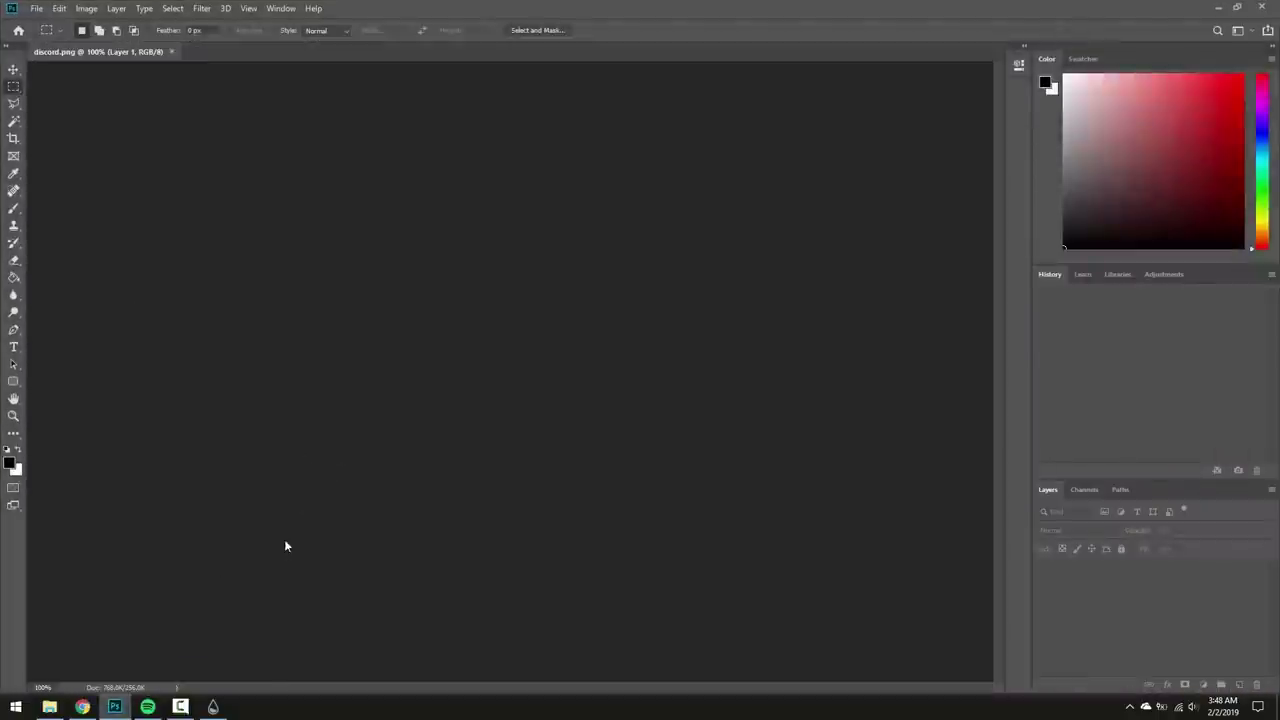
{"action": "left_click", "coordinate": [57, 710]}
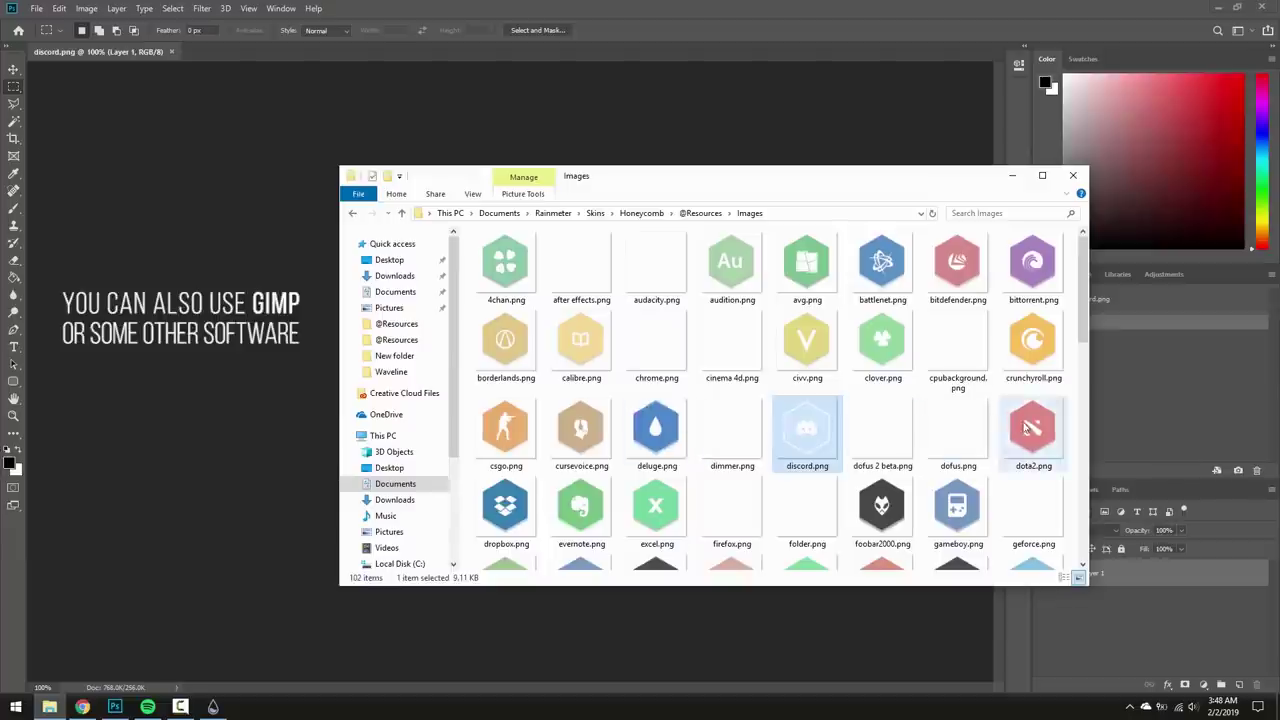
{"action": "left_click_drag", "start_coordinate": [1032, 428], "coordinate": [291, 386]}
{"action": "left_click", "coordinate": [13, 68]}
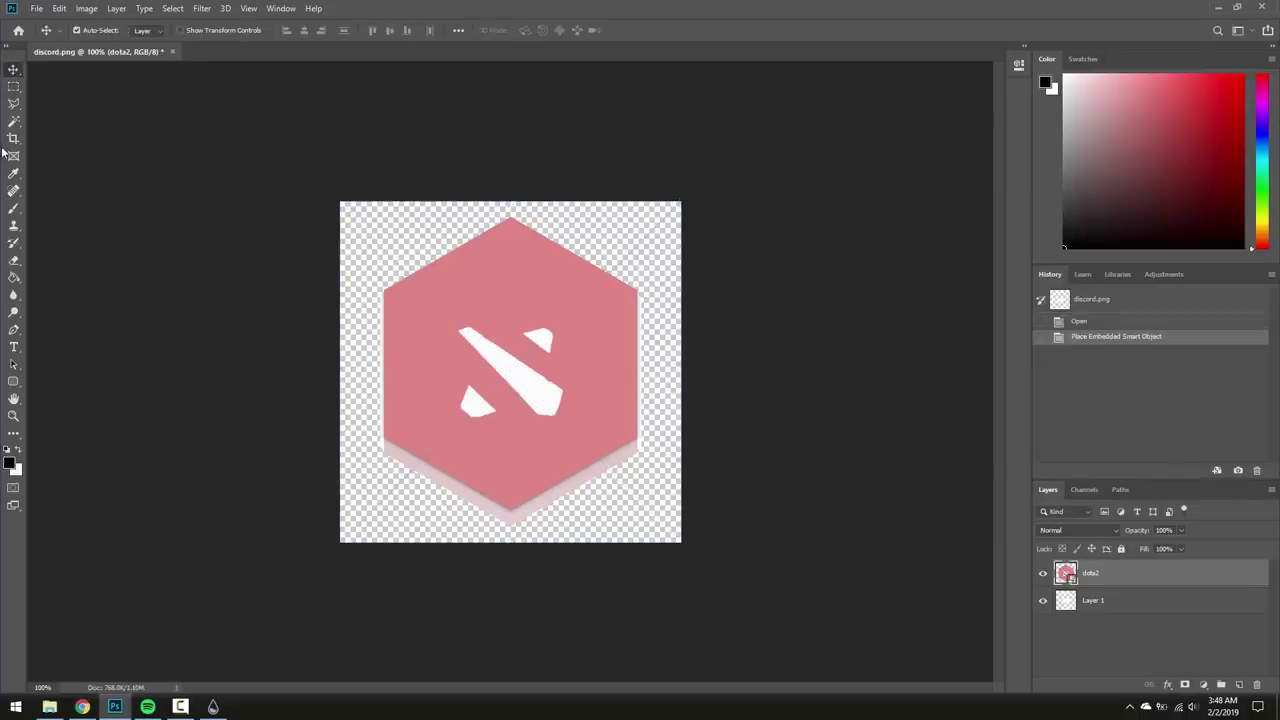
- Select the pink hexagon and its shadow with the Magic Wand, rasterize the dota2 layer, delete the selected areas and deselect
{"action": "left_click", "coordinate": [18, 121]}
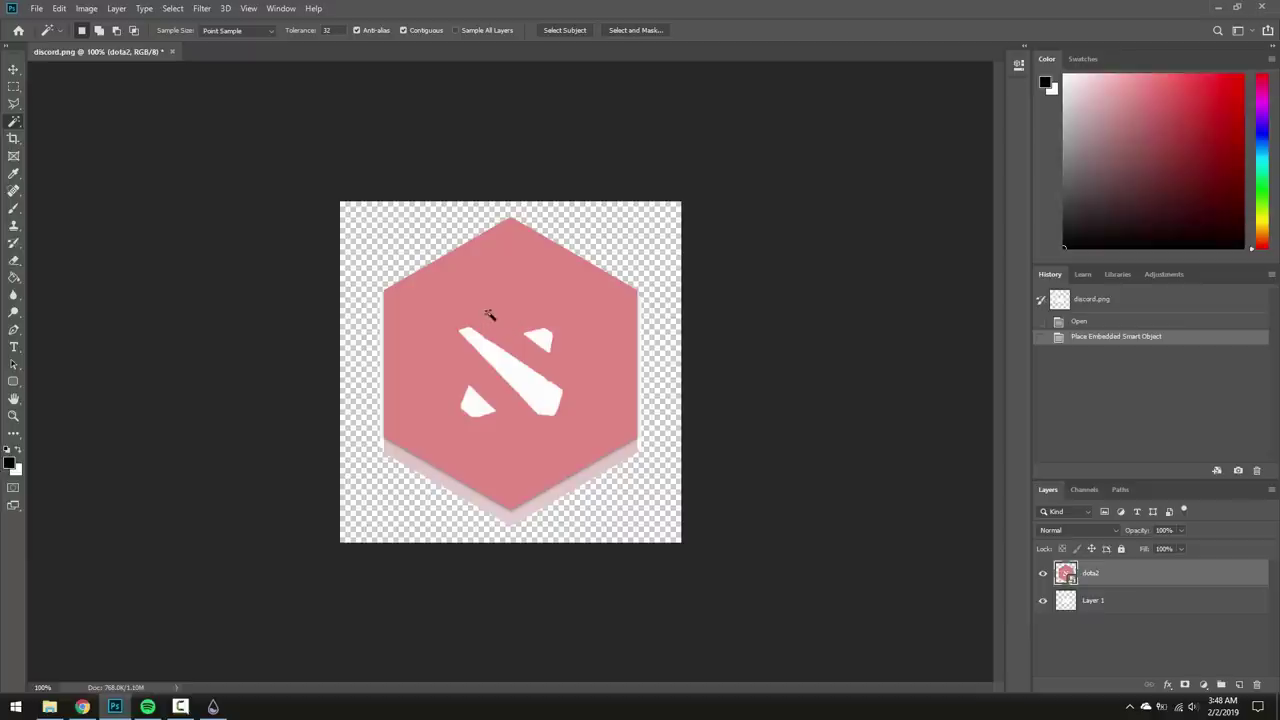
{"action": "left_click", "coordinate": [489, 315]}
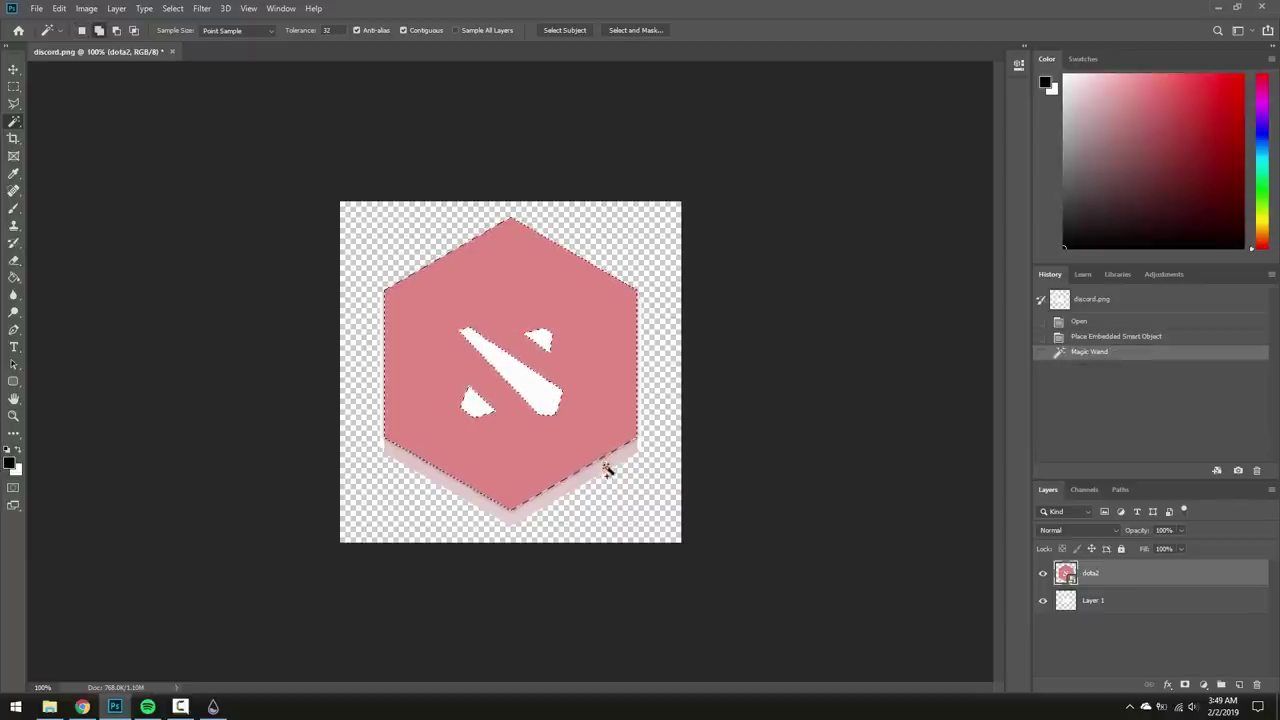
{"action": "left_click", "coordinate": [590, 490], "text": "shift"}
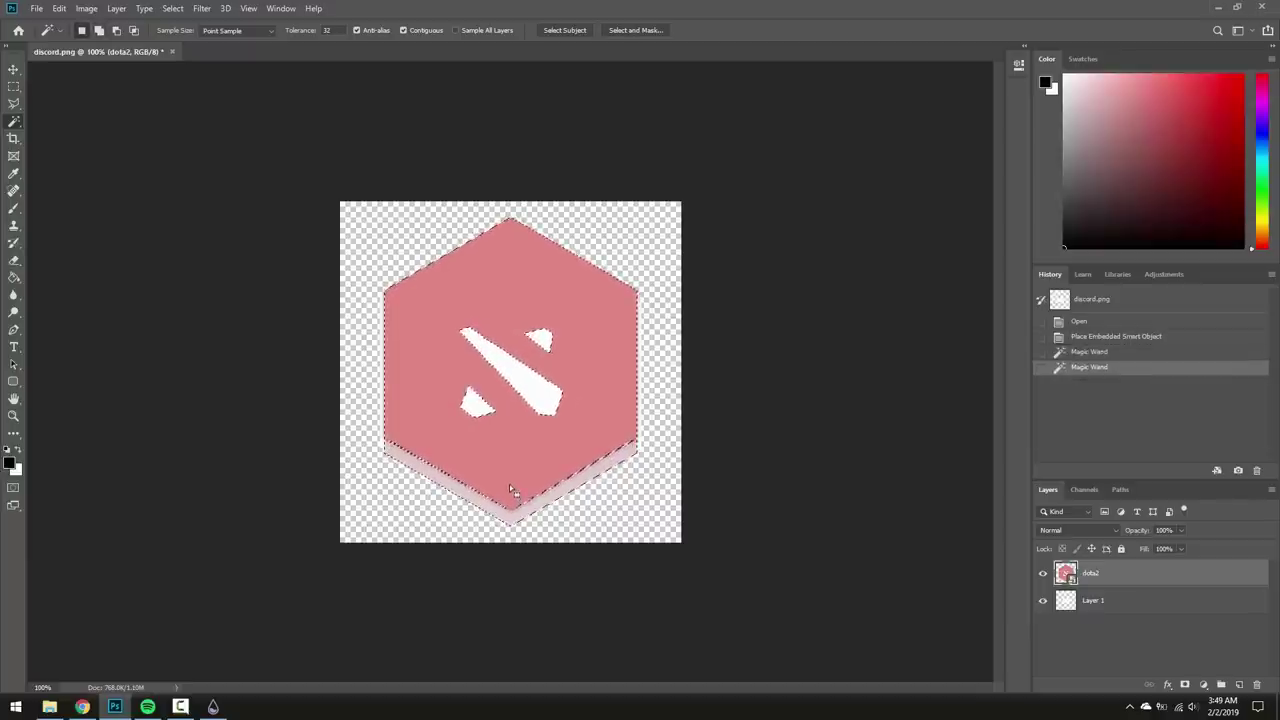
{"action": "right_click", "coordinate": [1095, 568]}
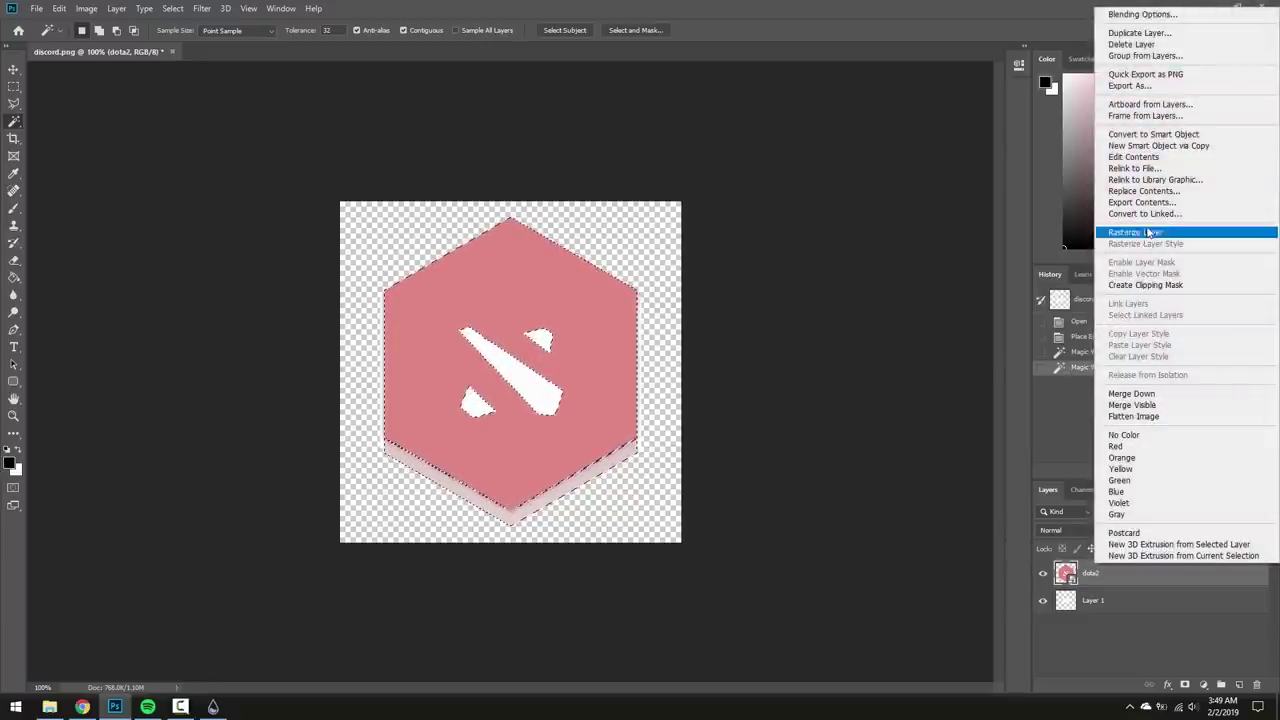
{"action": "left_click", "coordinate": [1130, 236]}
{"action": "key", "text": "Delete"}
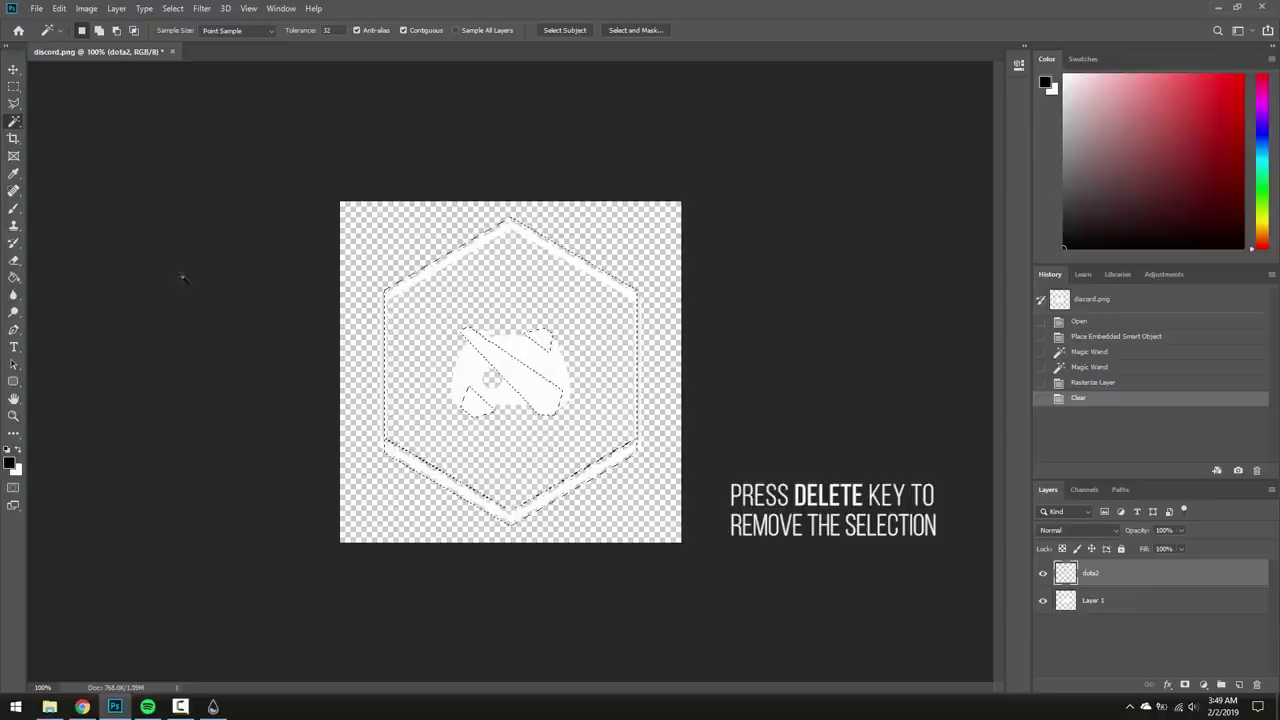
{"action": "left_click", "coordinate": [13, 86]}
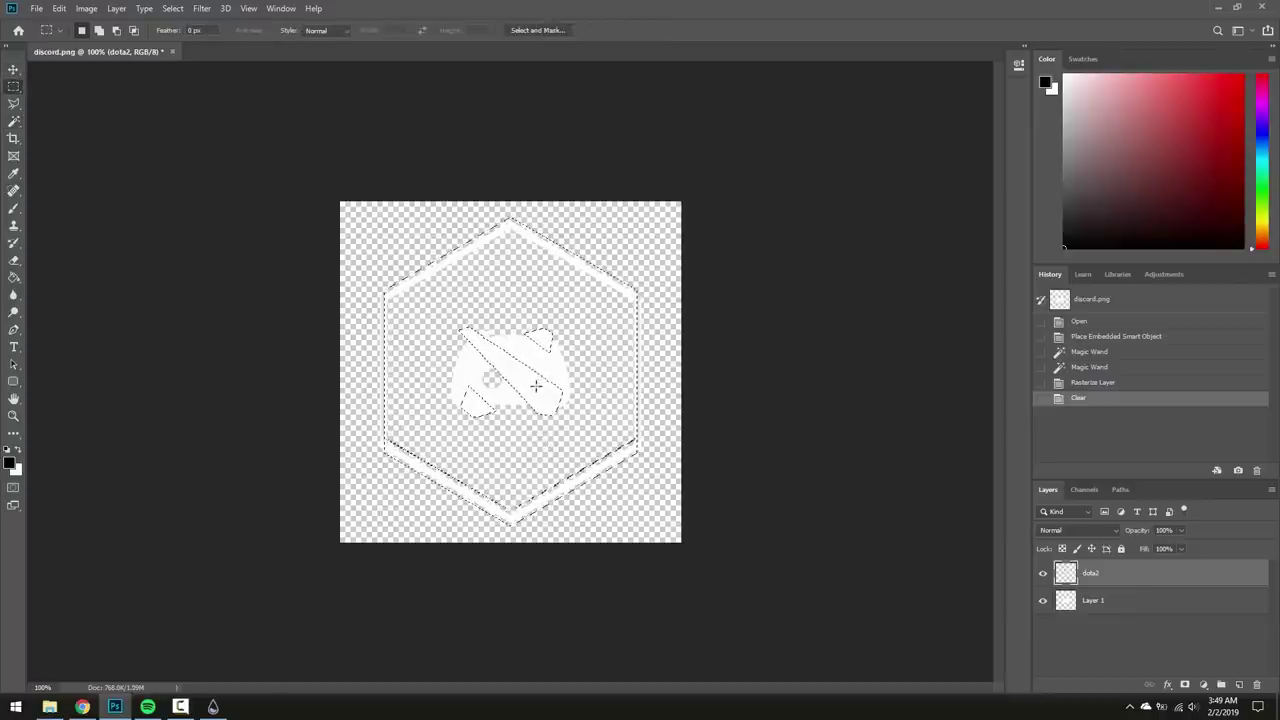
{"action": "left_click", "coordinate": [443, 381]}
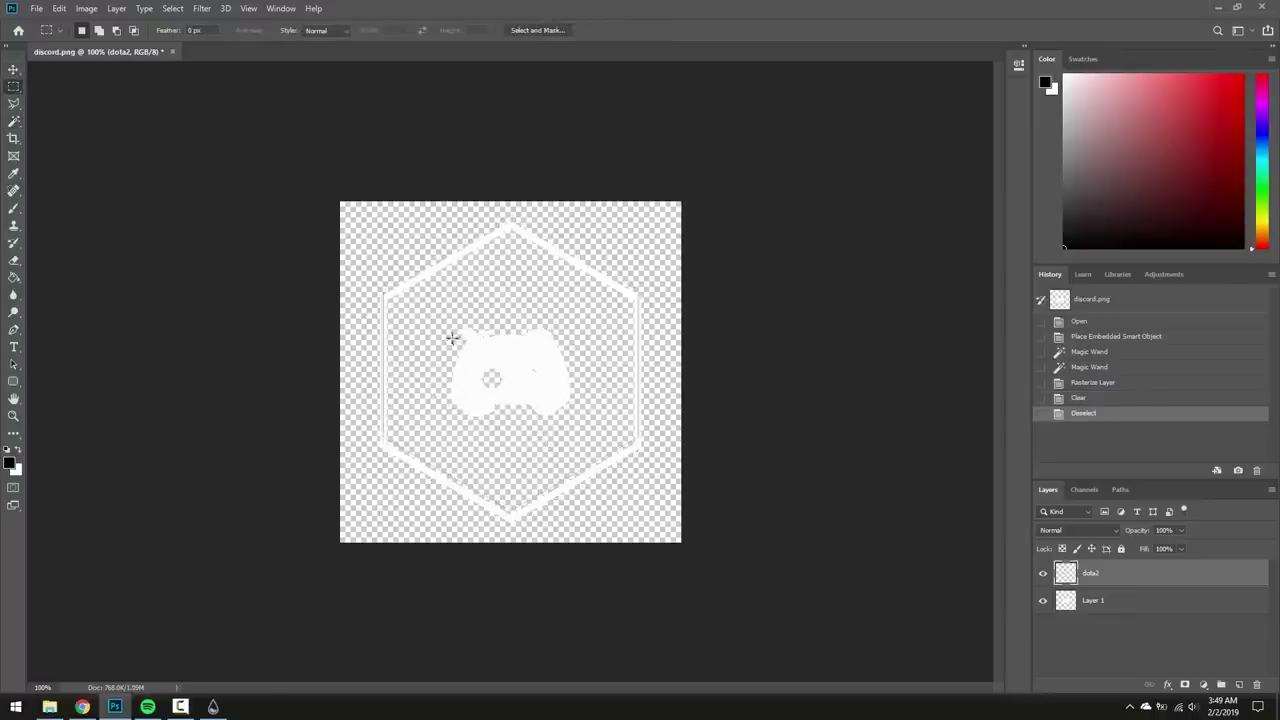
- Hide the dota2 layer, erase the Discord logo inside the hexagon on Layer 1, and show dota2 again
{"action": "left_click", "coordinate": [1043, 573]}
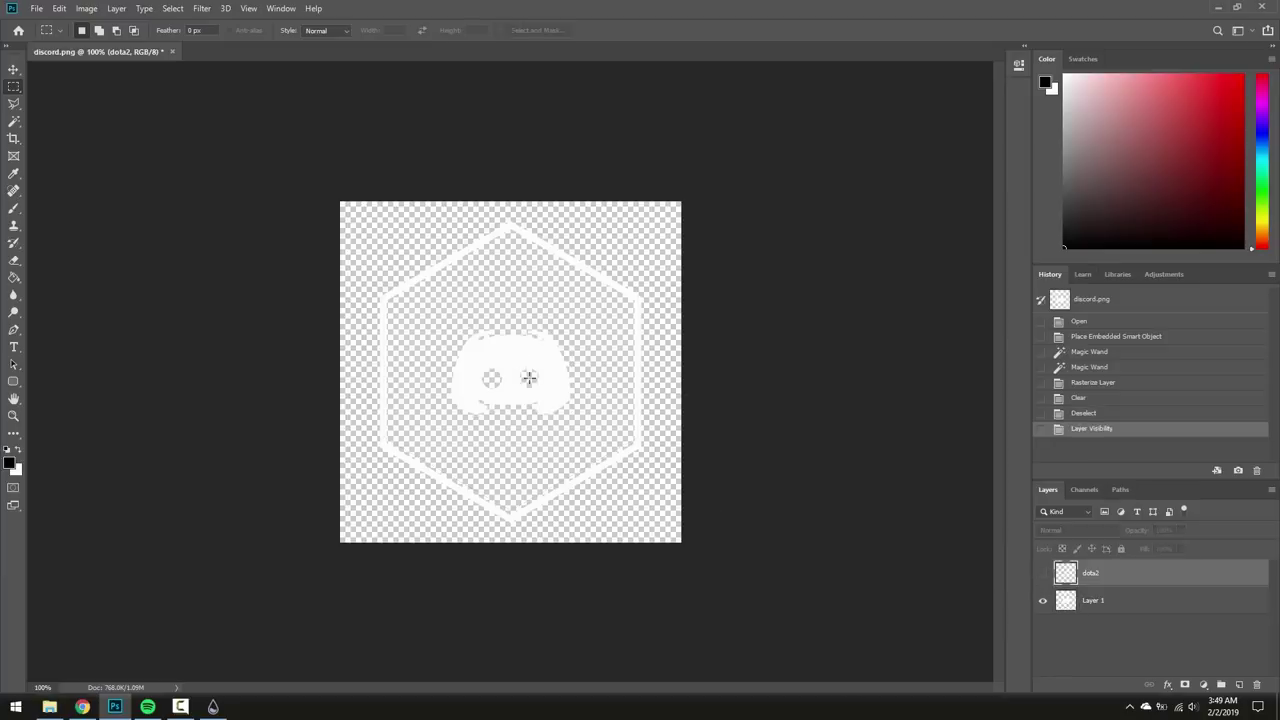
{"action": "left_click", "coordinate": [1134, 606]}
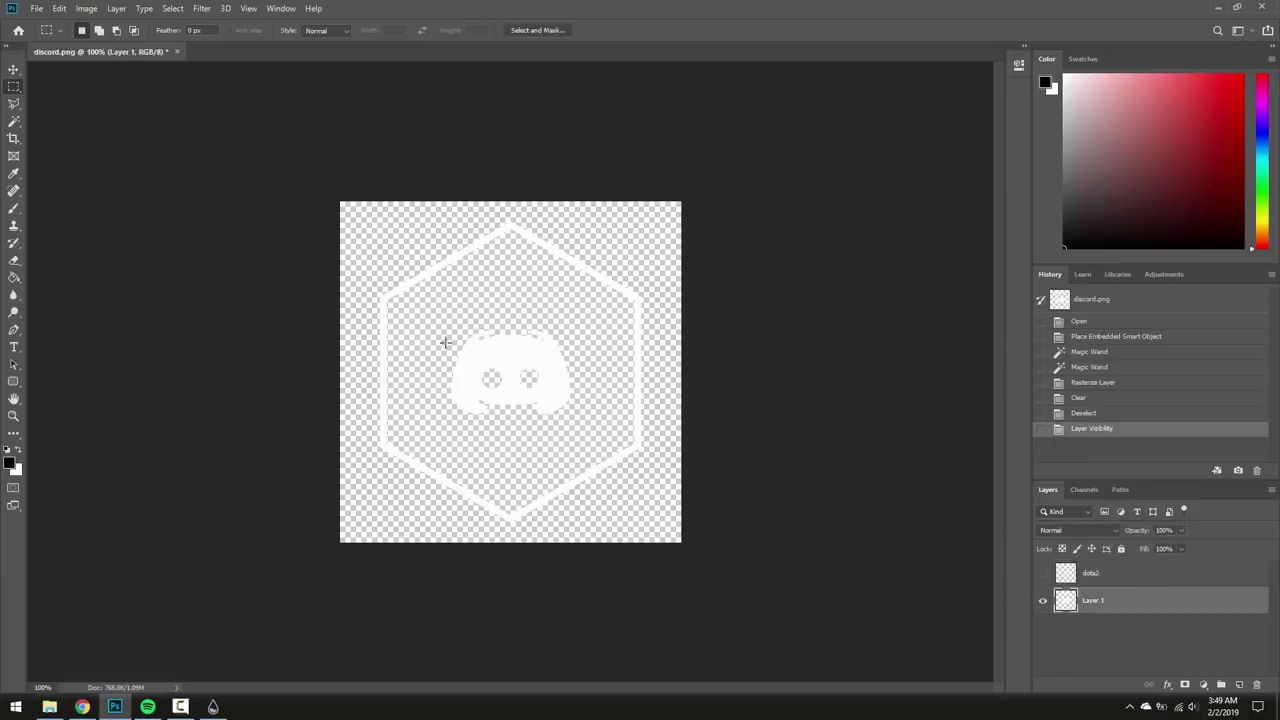
{"action": "left_click_drag", "start_coordinate": [430, 320], "coordinate": [585, 434]}
{"action": "key", "text": "Delete"}
{"action": "key", "text": "ctrl+d"}
{"action": "left_click", "coordinate": [1043, 574]}
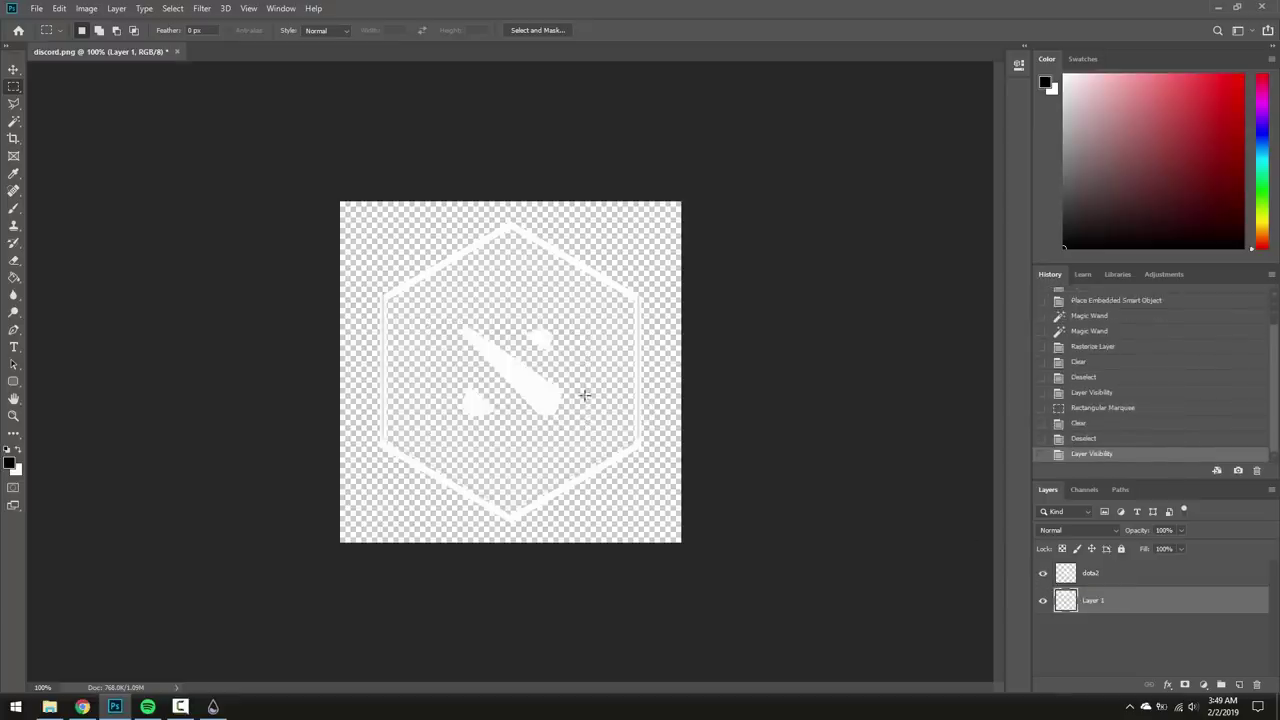
- Copy only the Dota 2 logo from the dota2 layer to a new layer and delete the dota2 layer
{"action": "left_click", "coordinate": [1101, 570]}
{"action": "left_click_drag", "start_coordinate": [458, 320], "coordinate": [570, 428]}
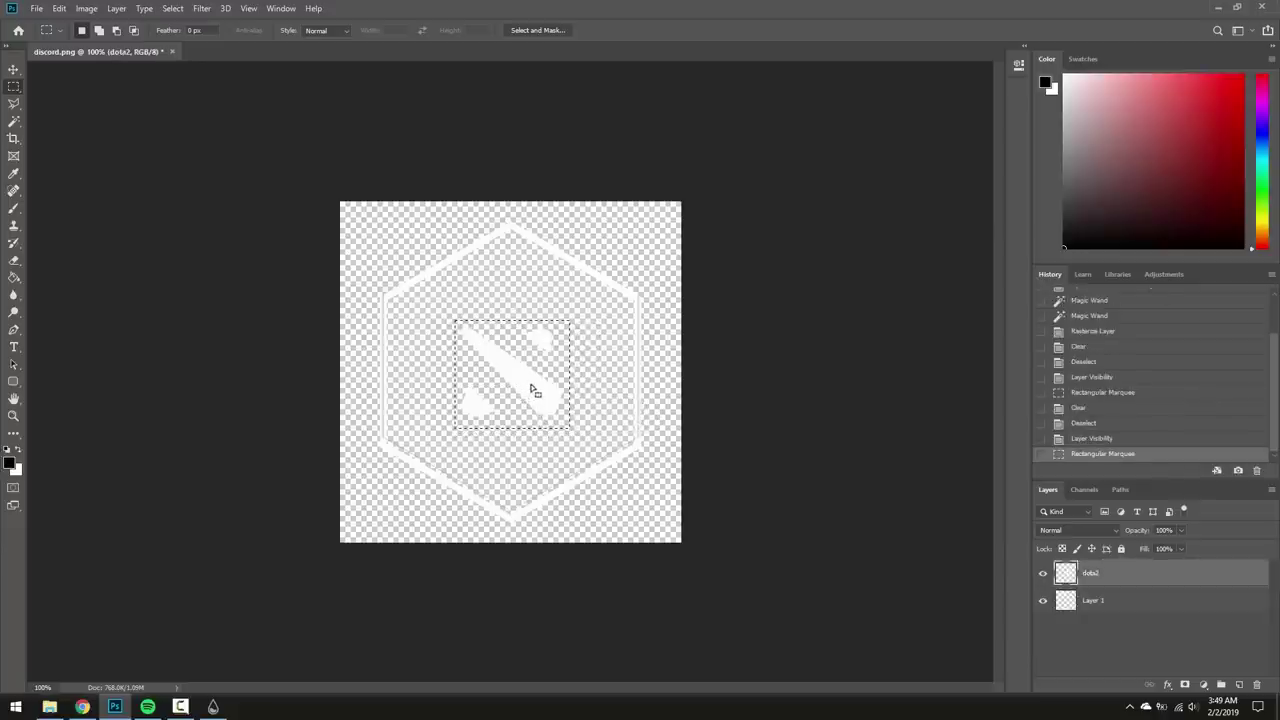
{"action": "right_click", "coordinate": [530, 385]}
{"action": "left_click", "coordinate": [575, 475]}
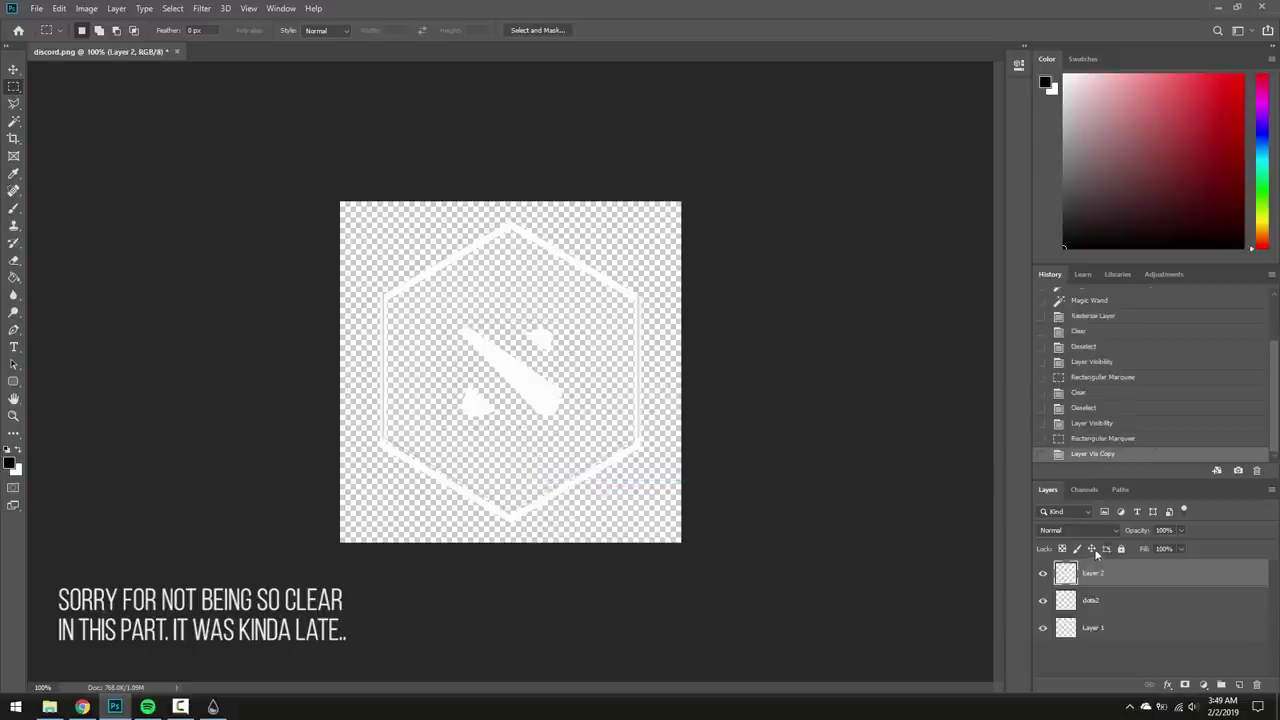
{"action": "left_click", "coordinate": [1115, 602]}
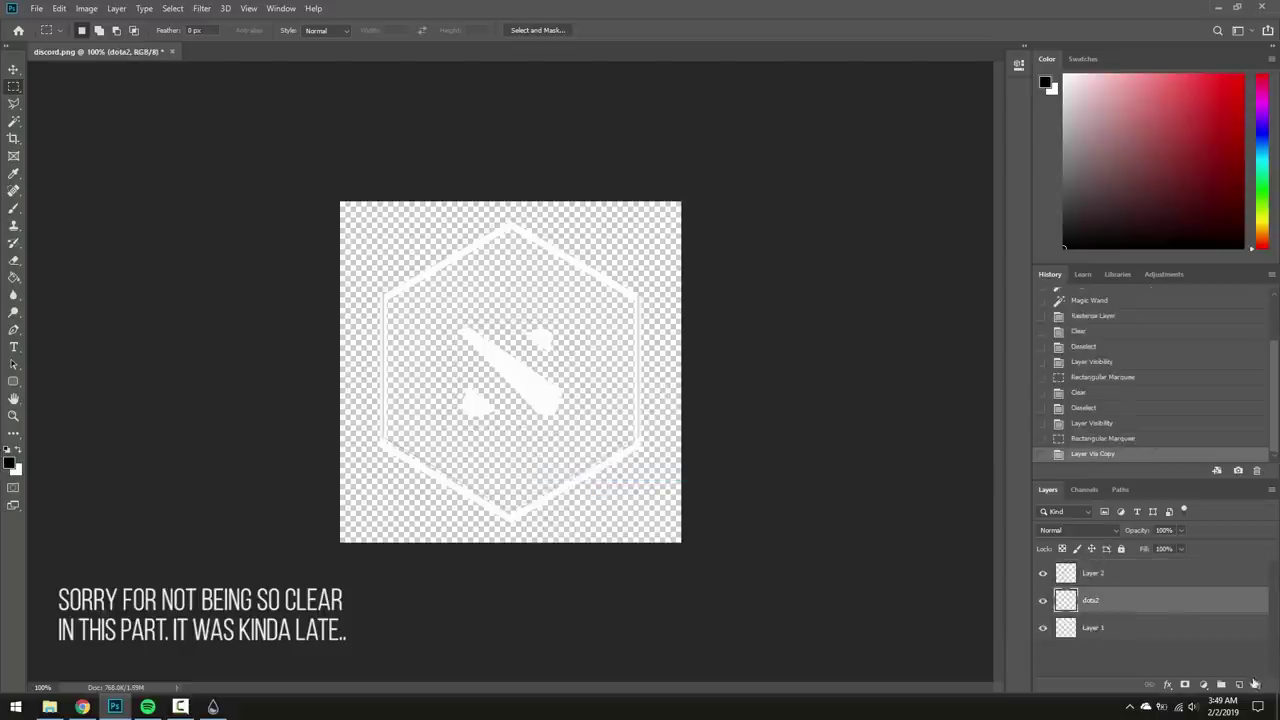
{"action": "left_click", "coordinate": [1255, 683]}
{"action": "left_click", "coordinate": [580, 260]}
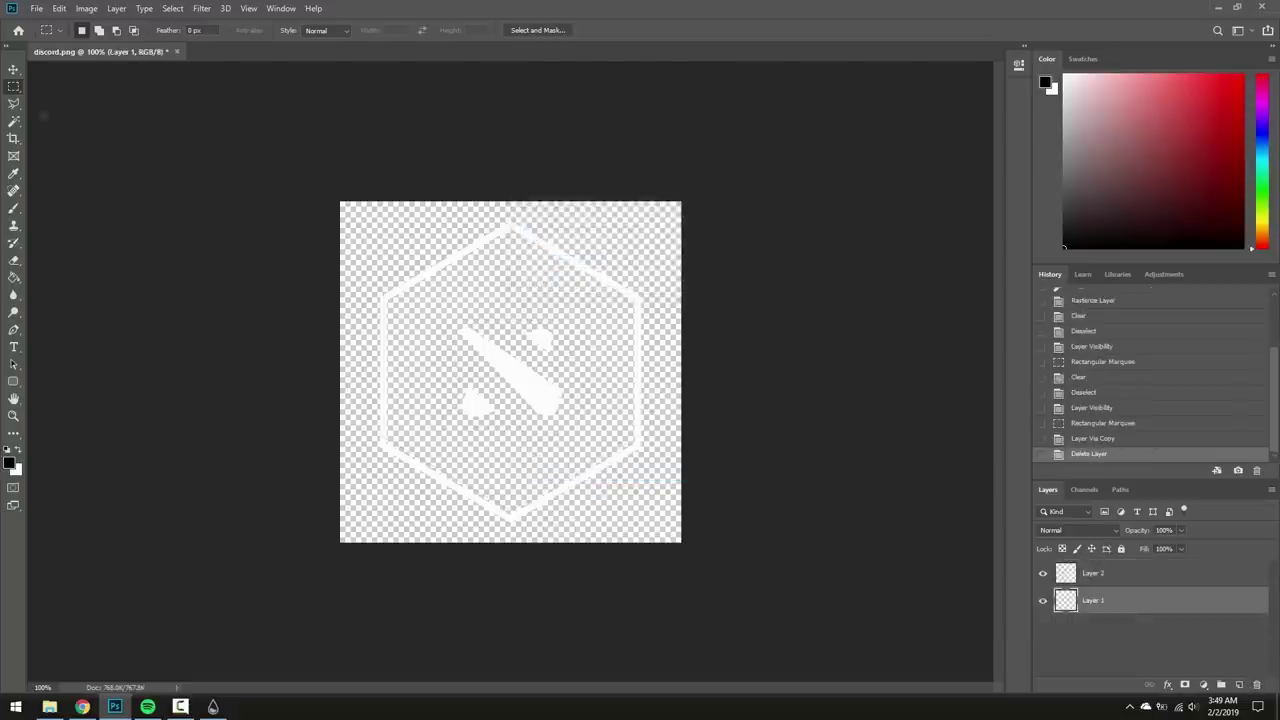
- Enlarge the Dota 2 logo on Layer 2 slightly with Free Transform and recentre it in the hexagon
{"action": "left_click", "coordinate": [13, 67]}
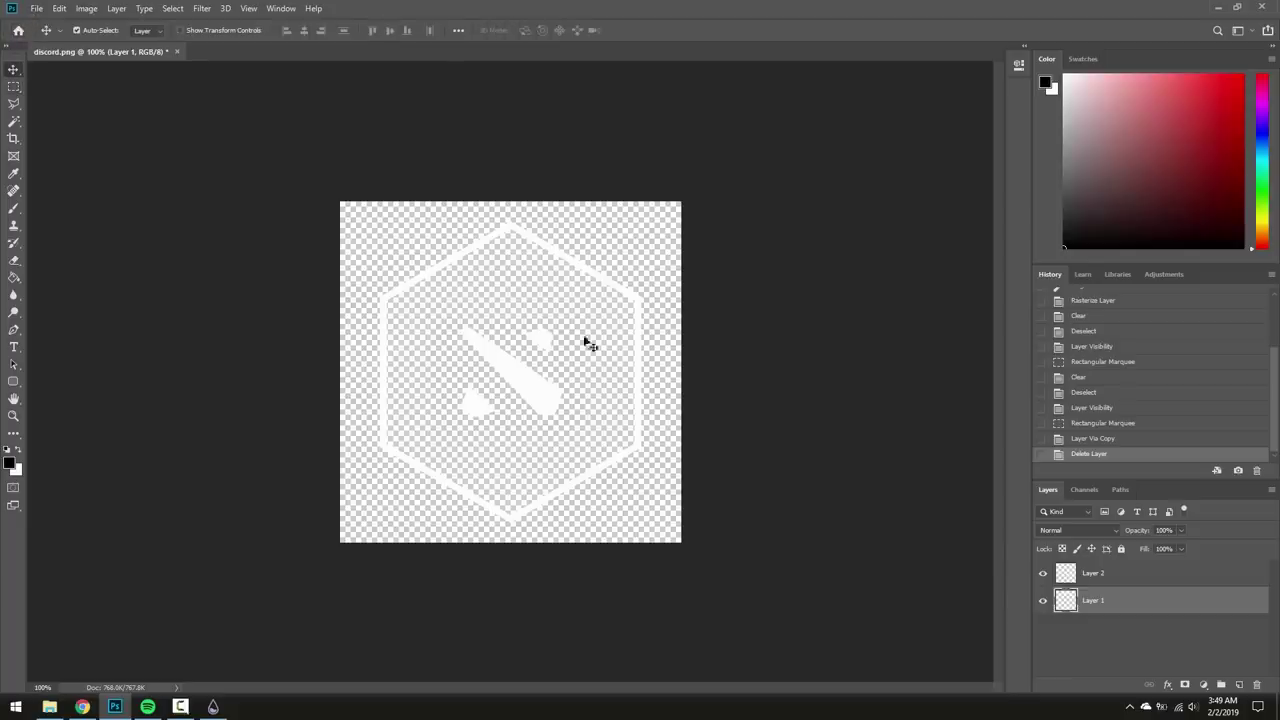
{"action": "left_click", "coordinate": [1092, 571]}
{"action": "key", "text": "ctrl+t"}
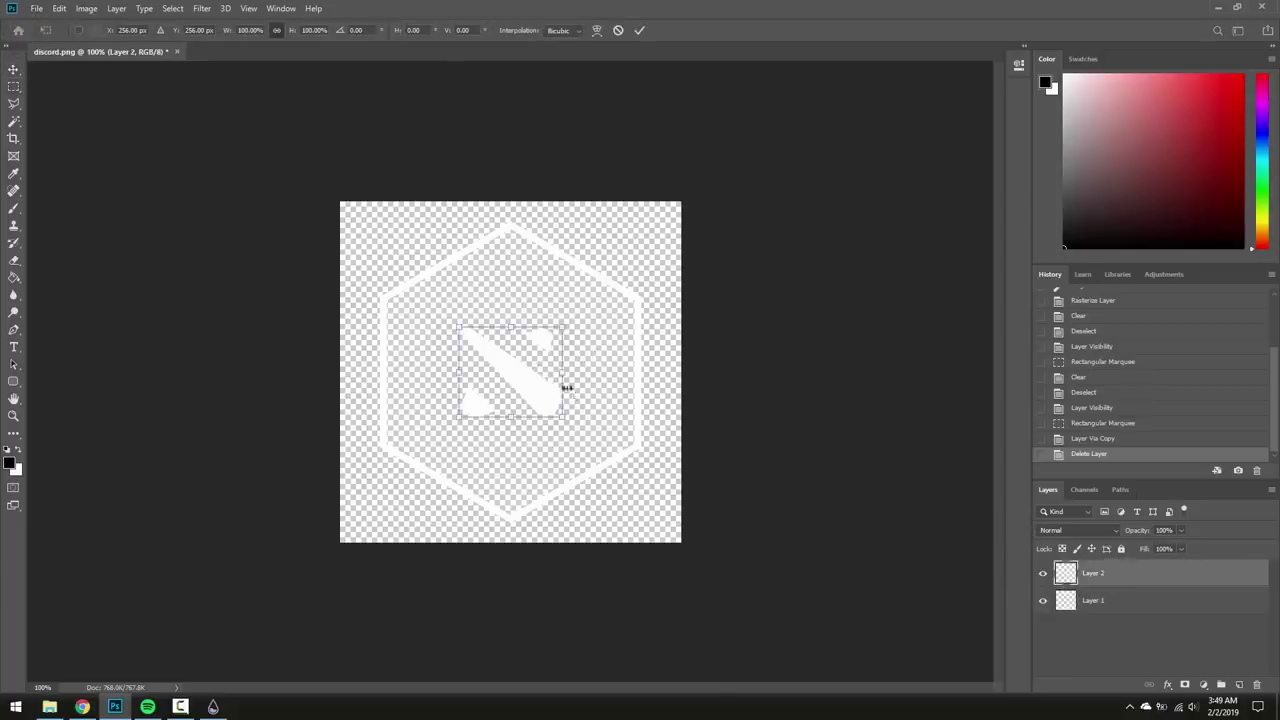
{"action": "left_click_drag", "start_coordinate": [563, 328], "coordinate": [584, 310]}
{"action": "key", "text": "Return"}
{"action": "left_click_drag", "start_coordinate": [529, 360], "coordinate": [516, 373]}
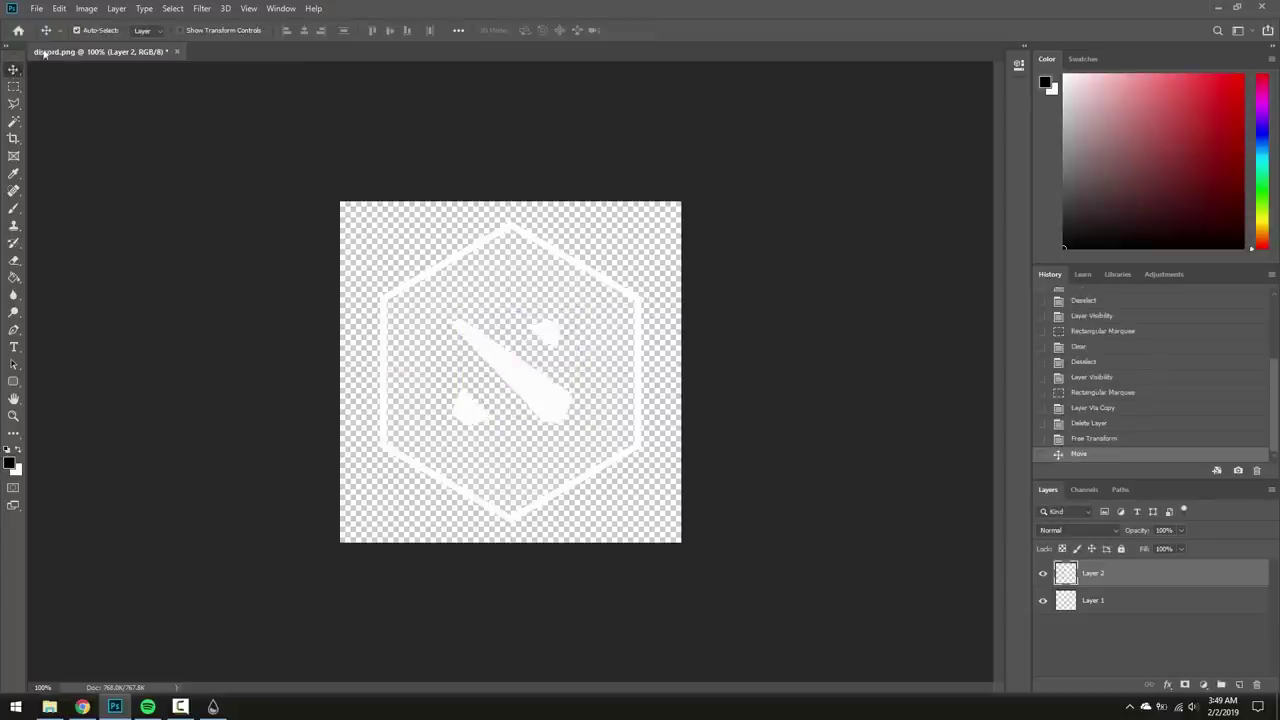
- Export the icon with Save for Web as PNG-24 named dota2.png in the Images folder, replacing the existing file
{"action": "left_click", "coordinate": [35, 9]}
{"action": "mouse_move", "coordinate": [100, 191]}
{"action": "left_click", "coordinate": [300, 163]}
{"action": "left_click", "coordinate": [569, 492]}
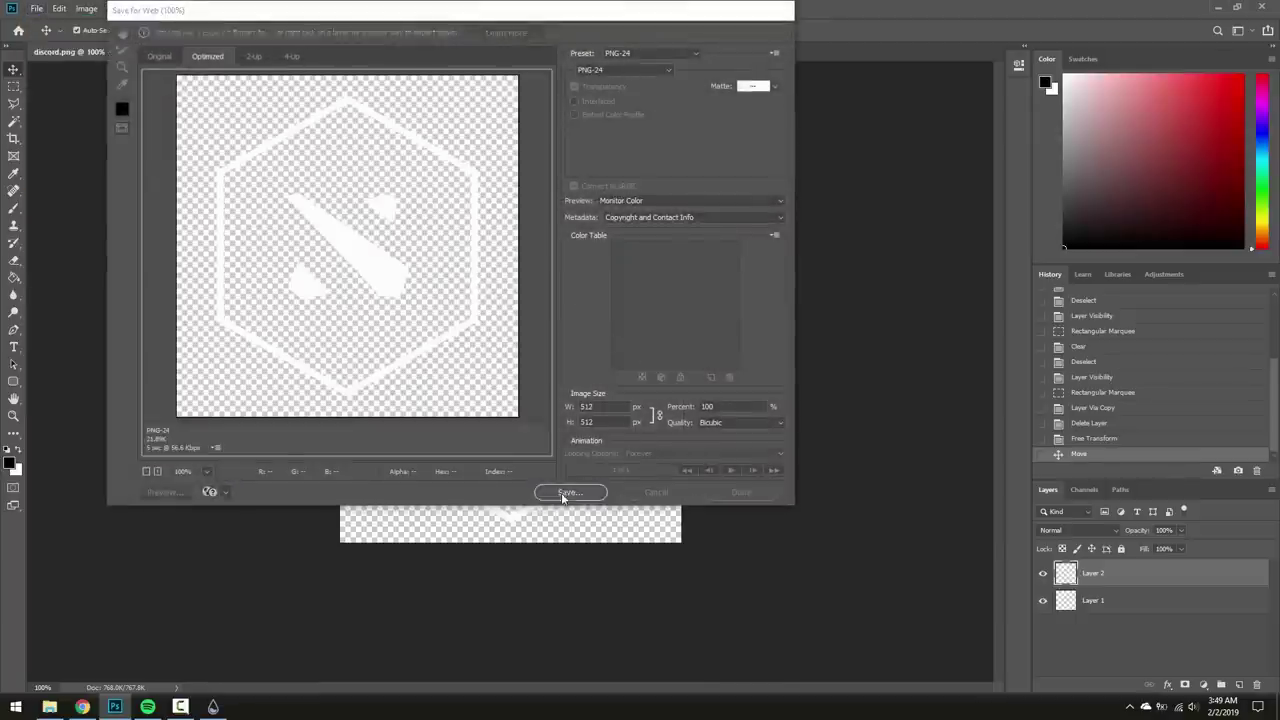
{"action": "type", "text": "d"}
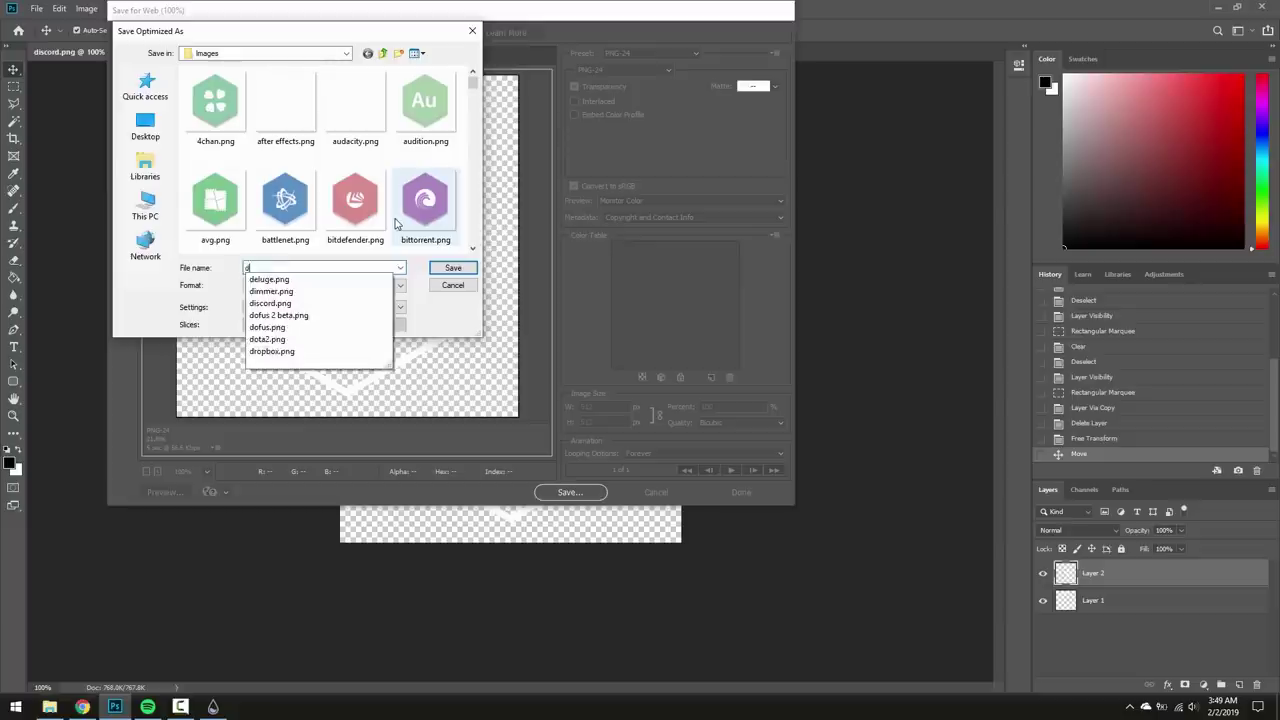
{"action": "type", "text": "ota2.p"}
{"action": "key", "text": "Return"}
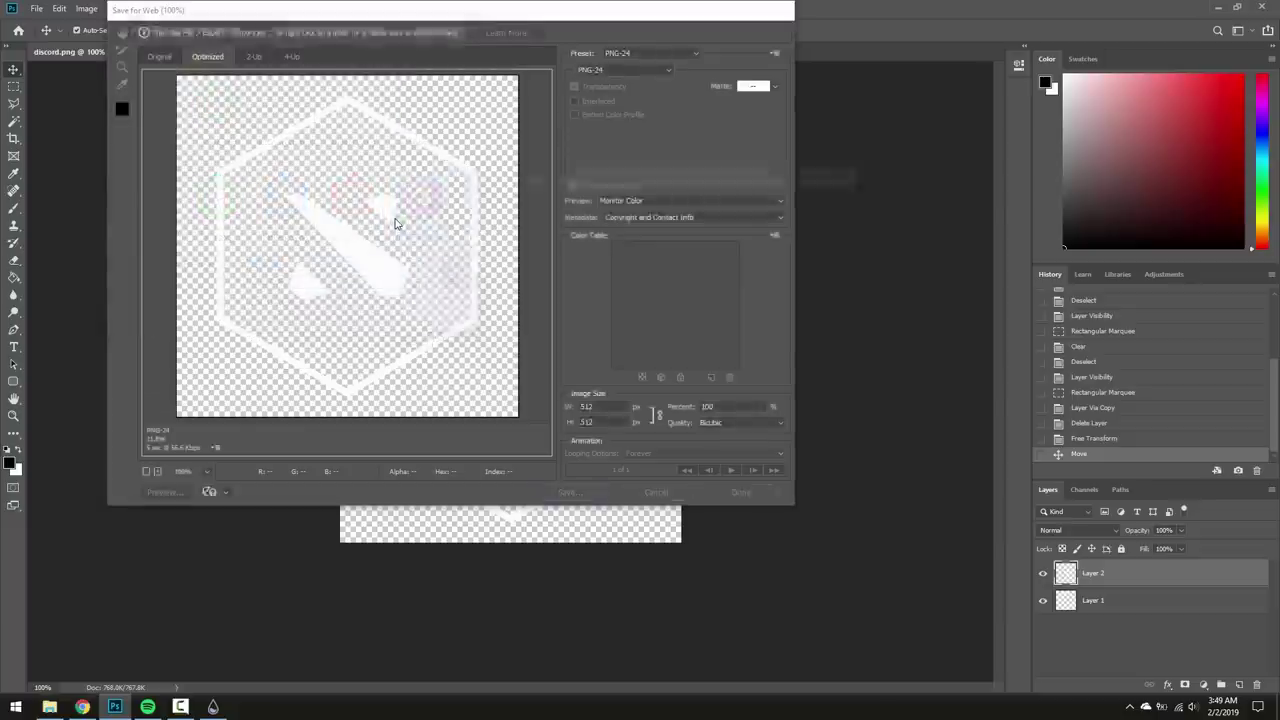
{"action": "left_click", "coordinate": [726, 343]}
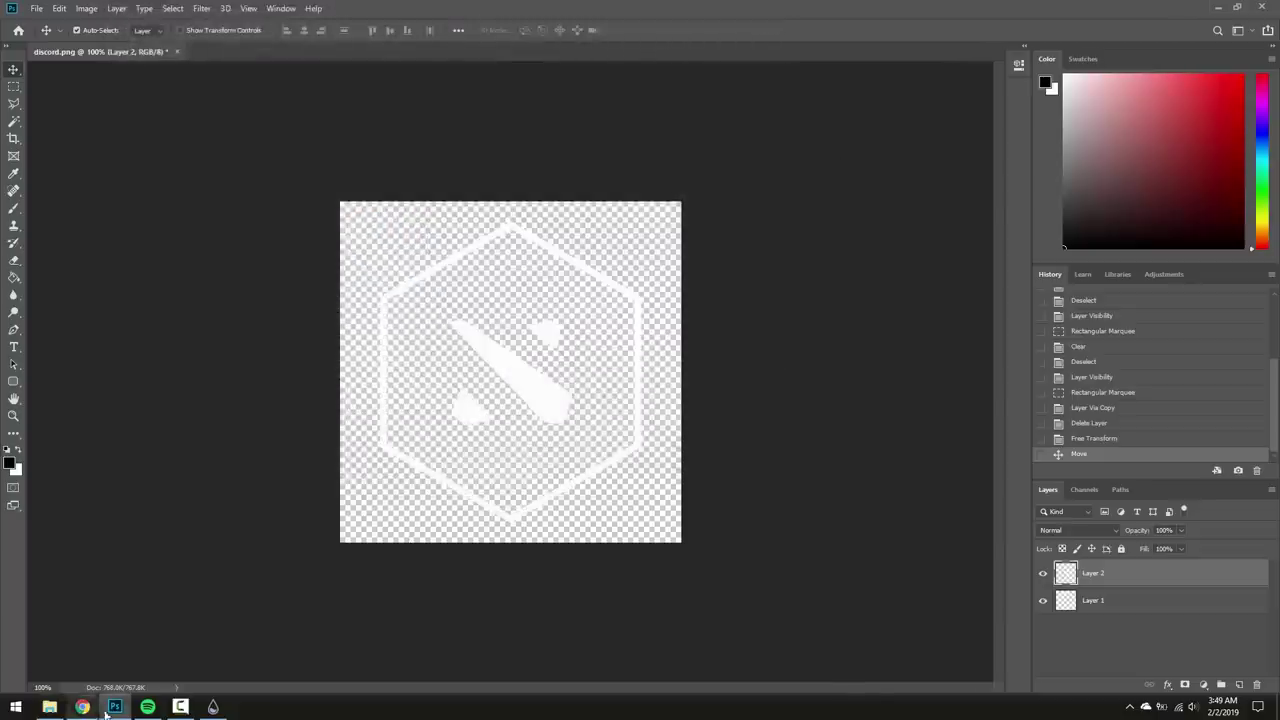
- Minimize Photoshop and return to the clear desktop
{"action": "left_click", "coordinate": [115, 706]}
{"action": "left_click", "coordinate": [58, 705]}
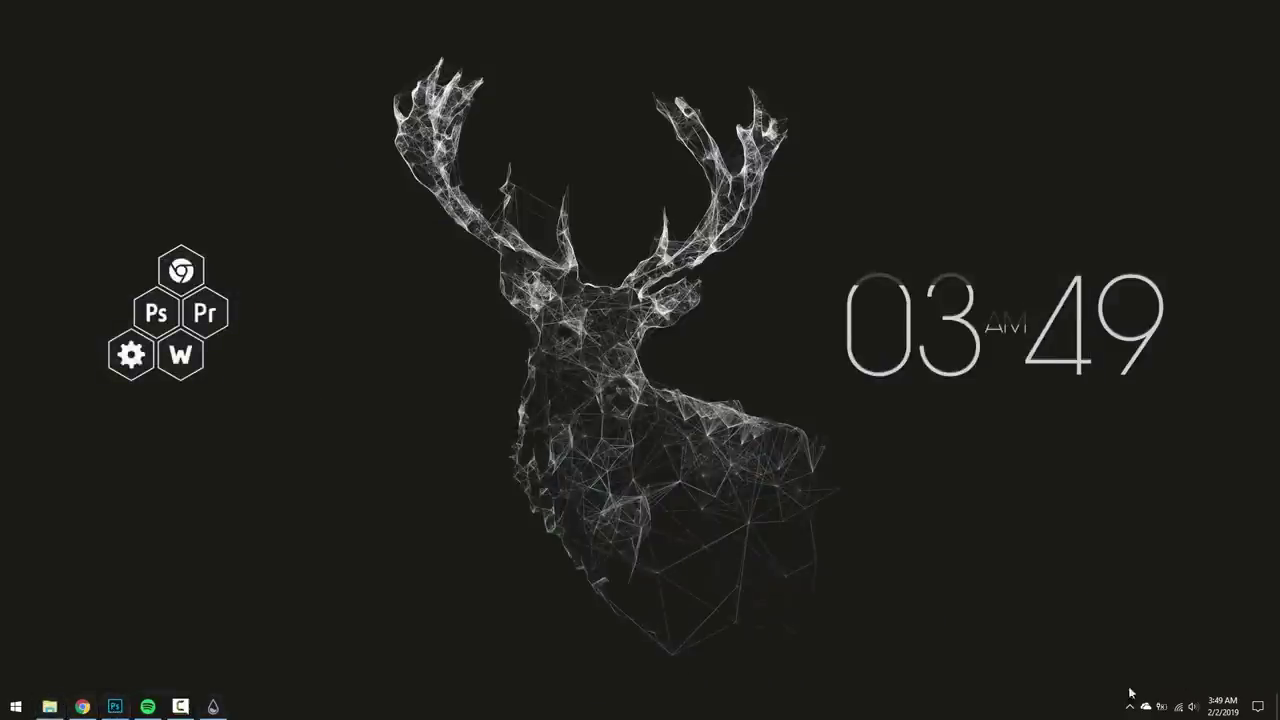
{"action": "left_click", "coordinate": [1130, 704]}
{"action": "left_click", "coordinate": [1130, 705]}
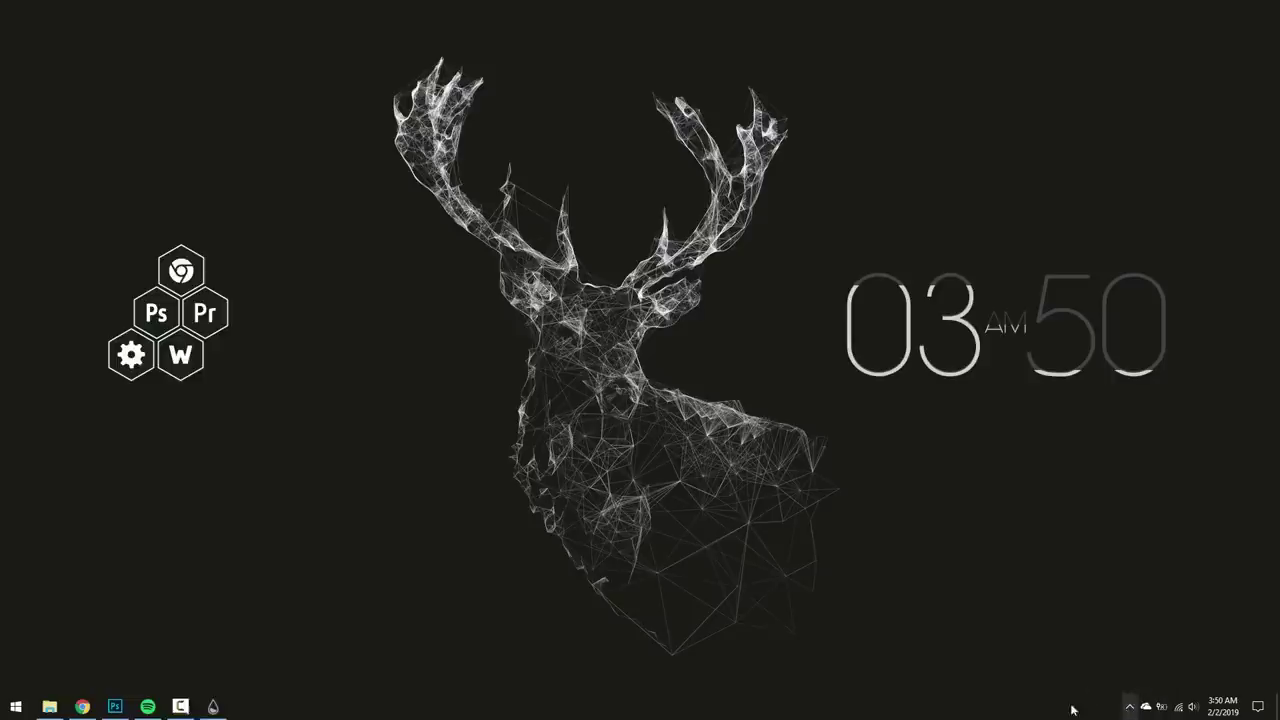
- Load the Honeycomb dota2 skin in Rainmeter and place its launcher directly beside the Word hexagon to complete the pyramid's bottom row
{"action": "left_click", "coordinate": [213, 706]}
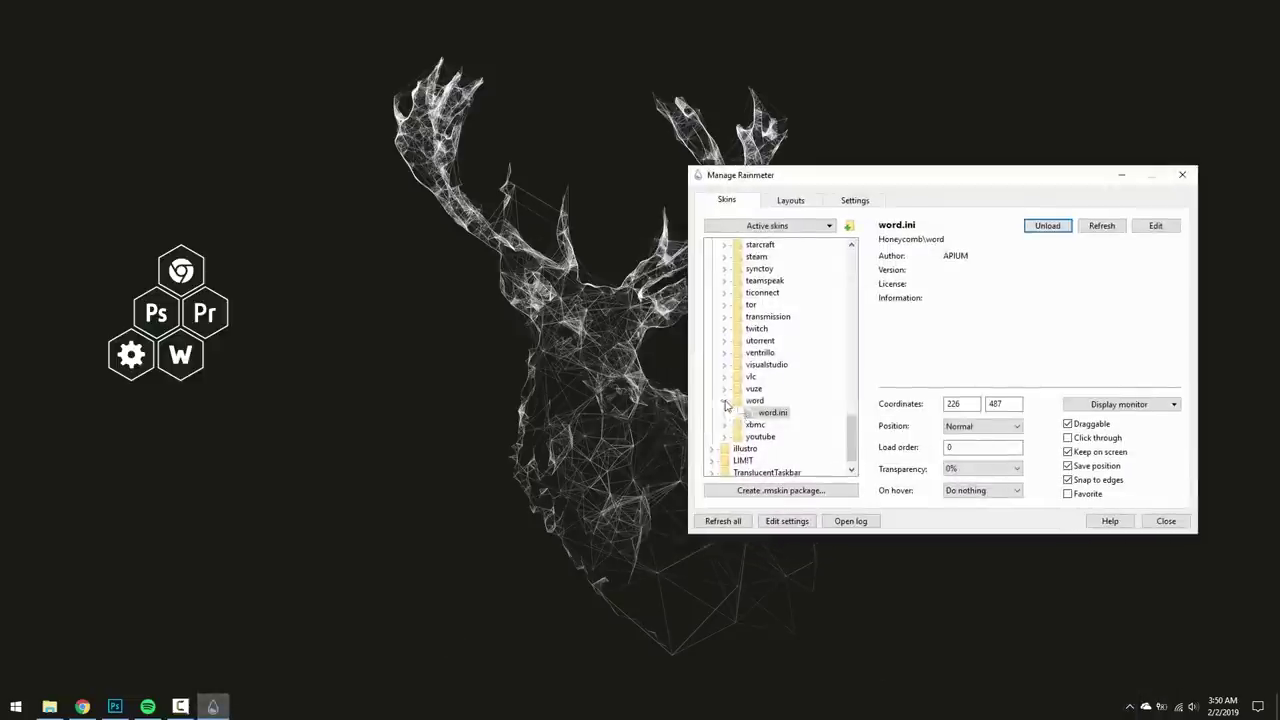
{"action": "left_click", "coordinate": [726, 405]}
{"action": "scroll", "coordinate": [760, 390], "scroll_direction": "up", "scroll_amount": 8}
{"action": "scroll", "coordinate": [765, 380], "scroll_direction": "up", "scroll_amount": 12}
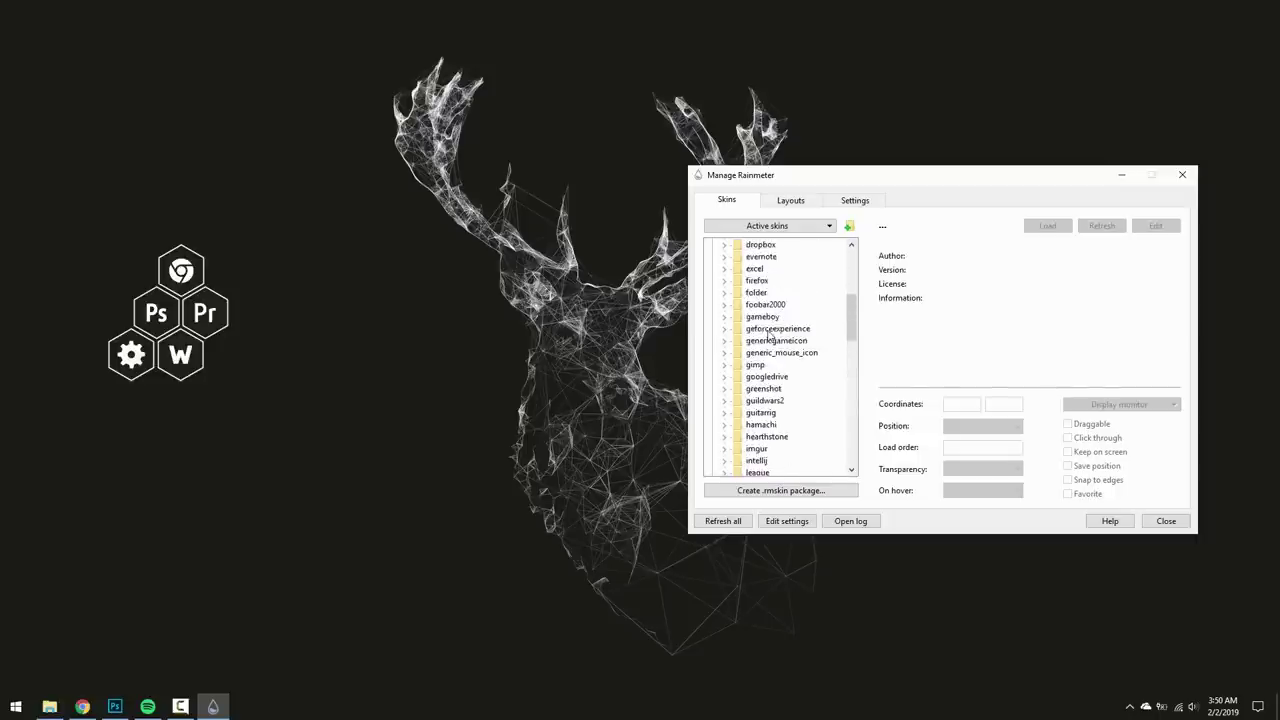
{"action": "scroll", "coordinate": [763, 311], "scroll_direction": "up", "scroll_amount": 1}
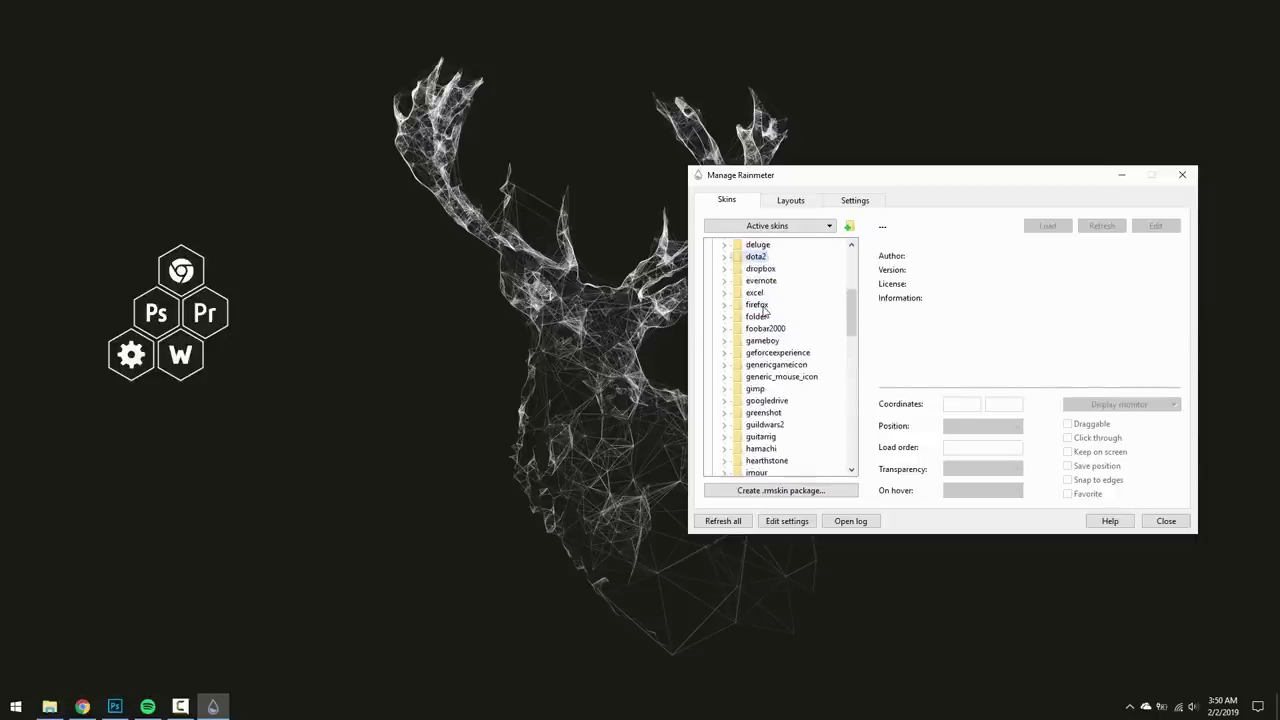
{"action": "left_click", "coordinate": [724, 258]}
{"action": "left_click", "coordinate": [785, 268]}
{"action": "left_click", "coordinate": [1062, 226]}
{"action": "left_click", "coordinate": [1121, 174]}
{"action": "left_click_drag", "start_coordinate": [28, 30], "coordinate": [232, 366]}
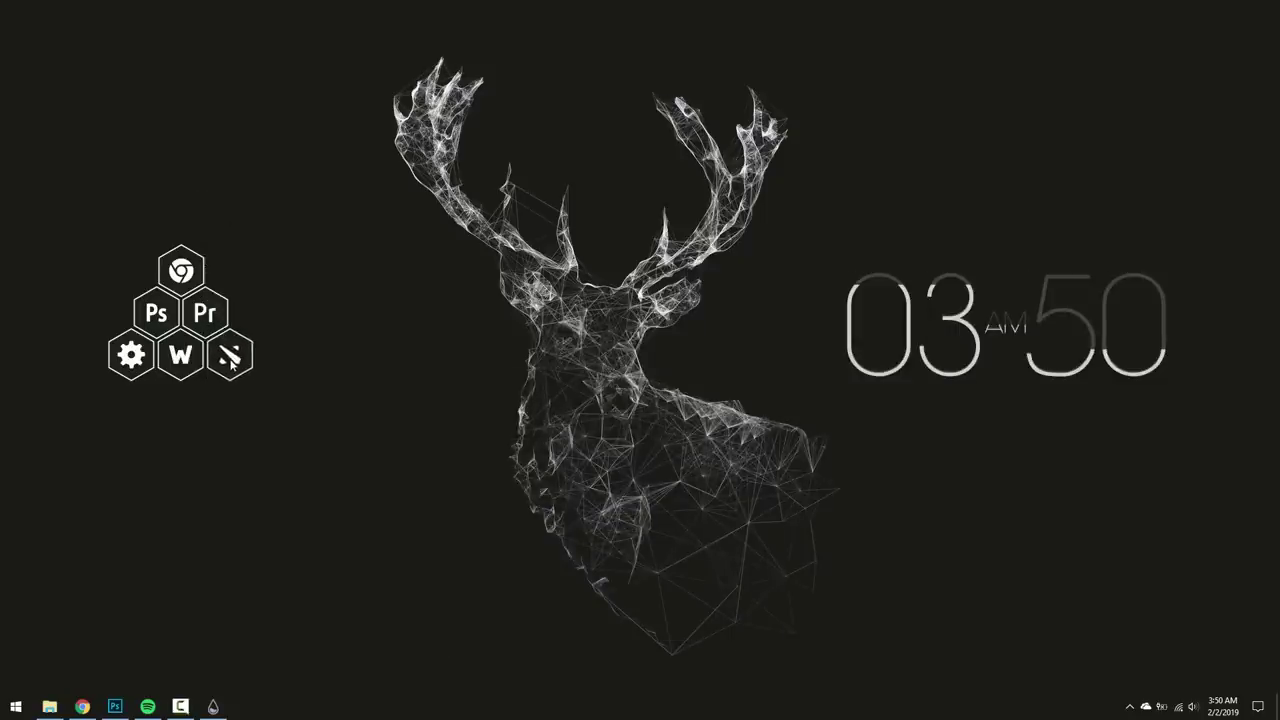
- Nudge the clock slightly up and right, and shift the Honeycomb launcher pyramid slightly down and right
{"action": "left_click_drag", "start_coordinate": [966, 325], "coordinate": [972, 315]}
{"action": "left_click_drag", "start_coordinate": [231, 372], "coordinate": [260, 386]}
{"action": "left_click_drag", "start_coordinate": [185, 370], "coordinate": [183, 390]}
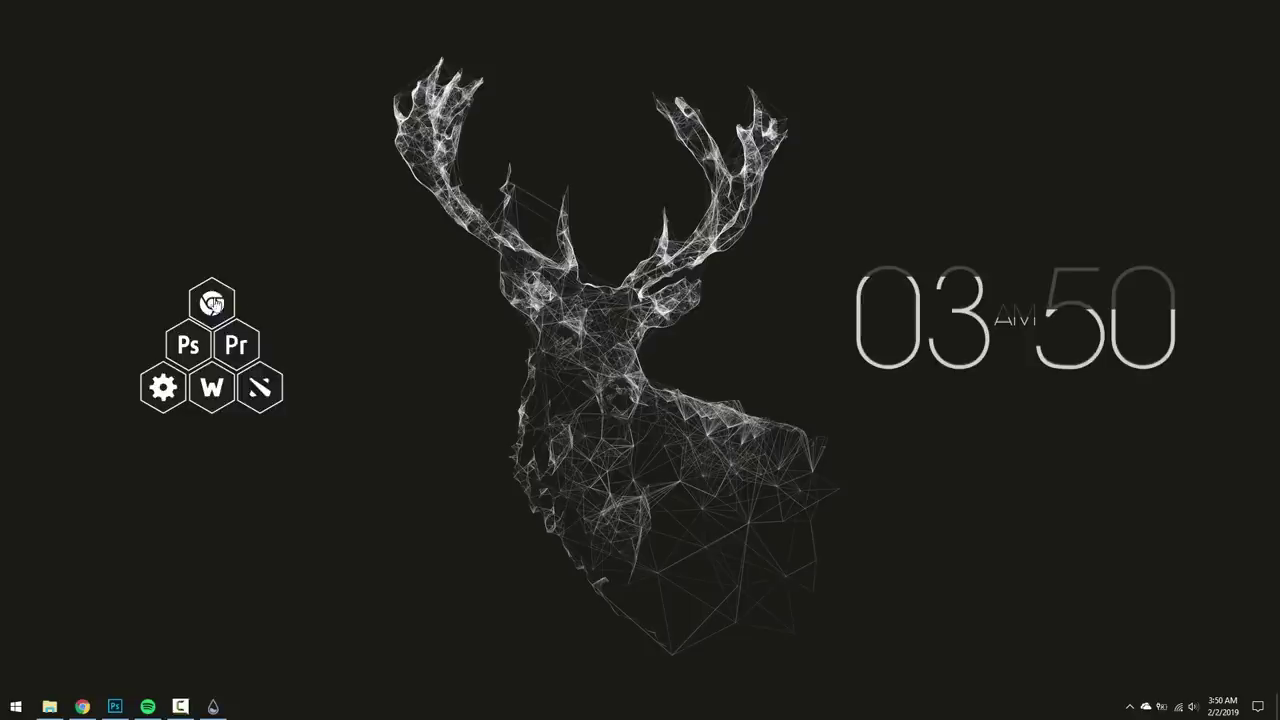
- Set the Chrome launcher's transparency to 20% and its hover behaviour to Fade in
{"action": "right_click", "coordinate": [213, 303]}
{"action": "left_click", "coordinate": [244, 238]}
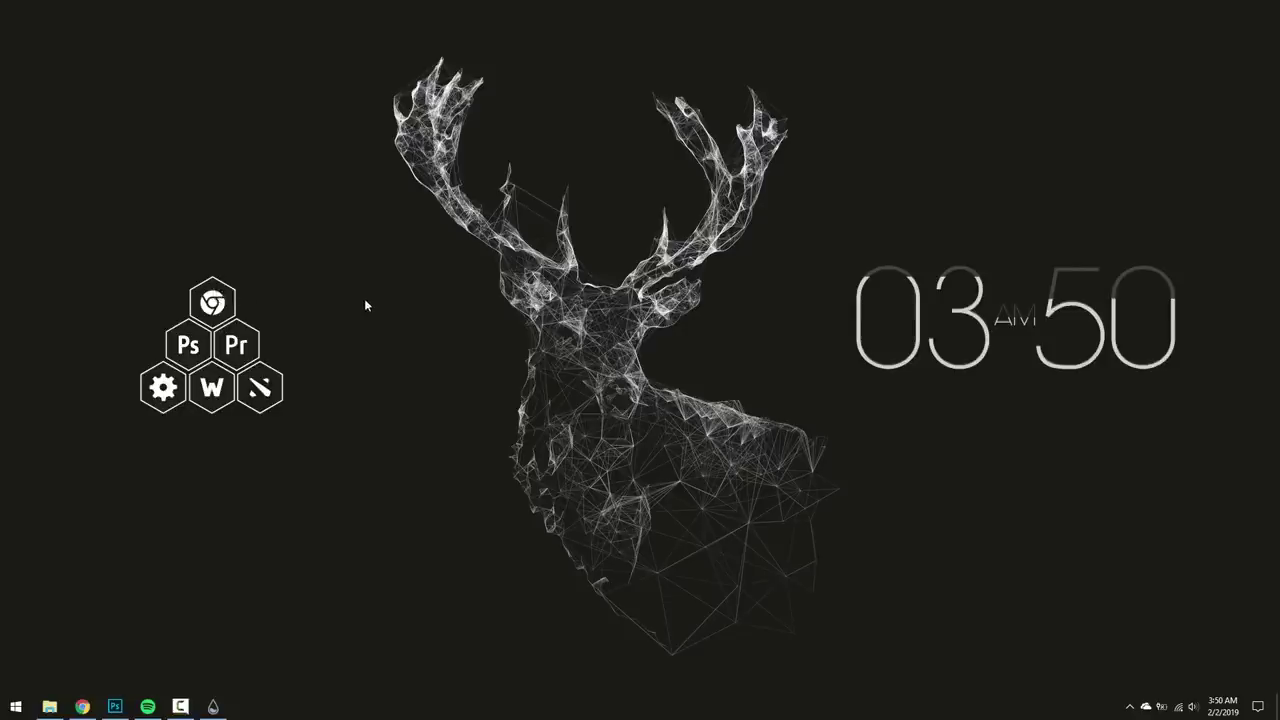
{"action": "right_click", "coordinate": [214, 294]}
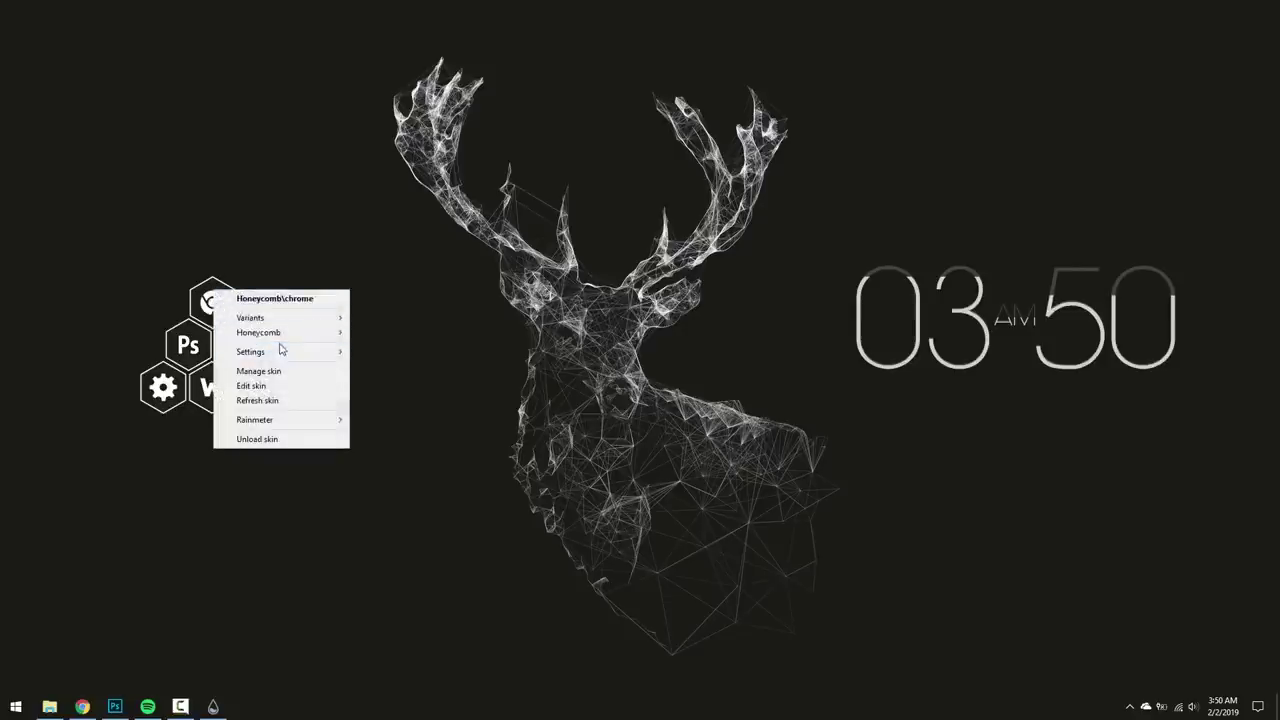
{"action": "mouse_move", "coordinate": [281, 351]}
{"action": "mouse_move", "coordinate": [403, 368]}
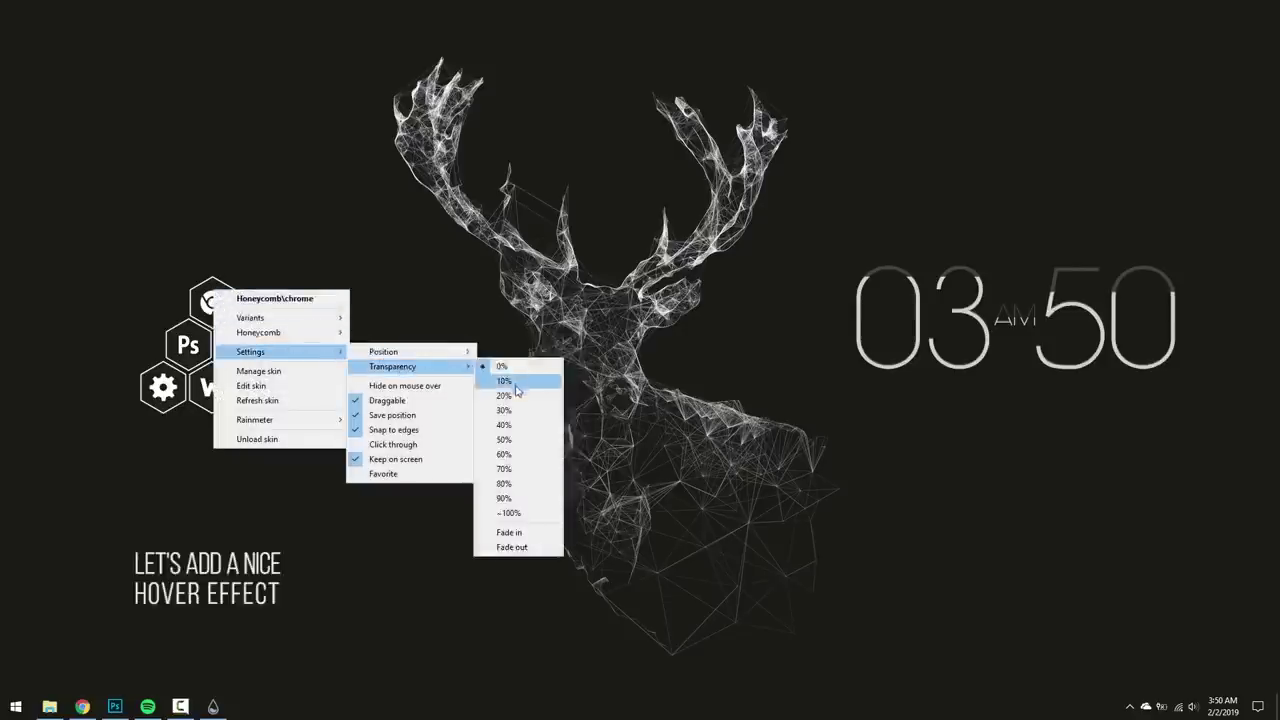
{"action": "left_click", "coordinate": [517, 386]}
{"action": "right_click", "coordinate": [206, 297]}
{"action": "mouse_move", "coordinate": [270, 360]}
{"action": "mouse_move", "coordinate": [407, 371]}
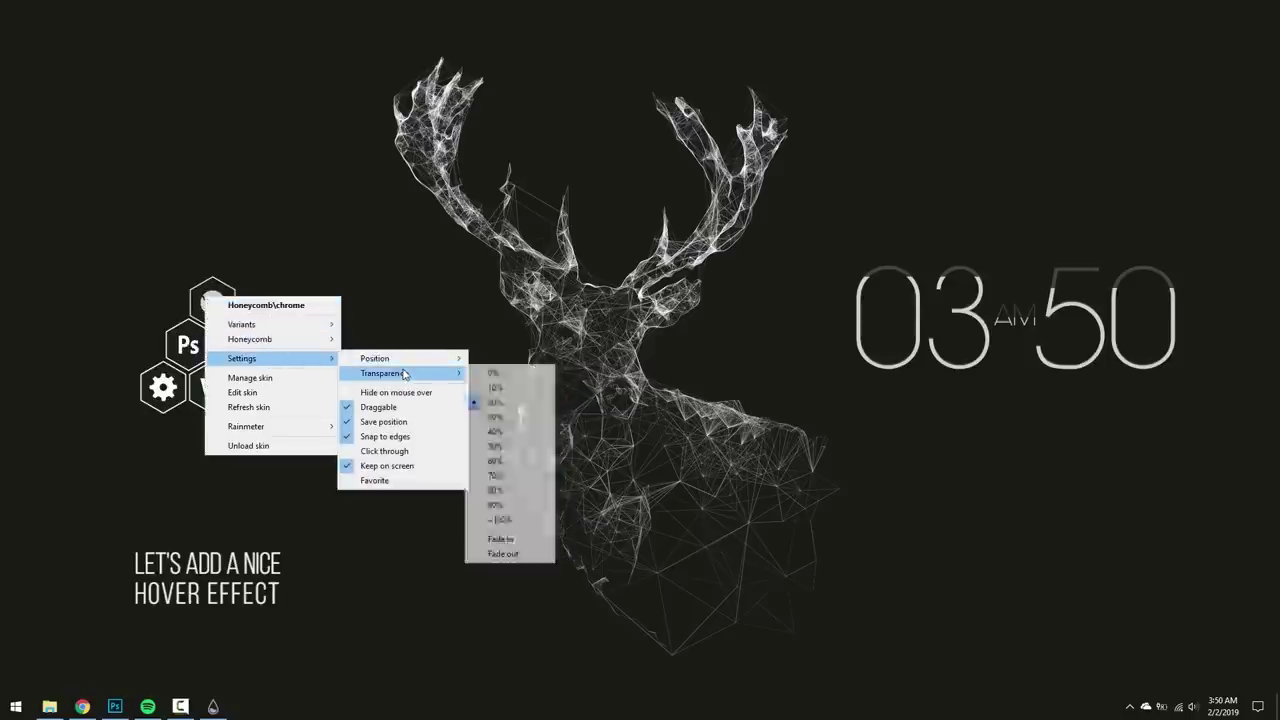
{"action": "left_click", "coordinate": [517, 540]}
- Set the Photoshop launcher's transparency to 20%
{"action": "right_click", "coordinate": [191, 342]}
{"action": "mouse_move", "coordinate": [245, 403]}
{"action": "mouse_move", "coordinate": [369, 422]}
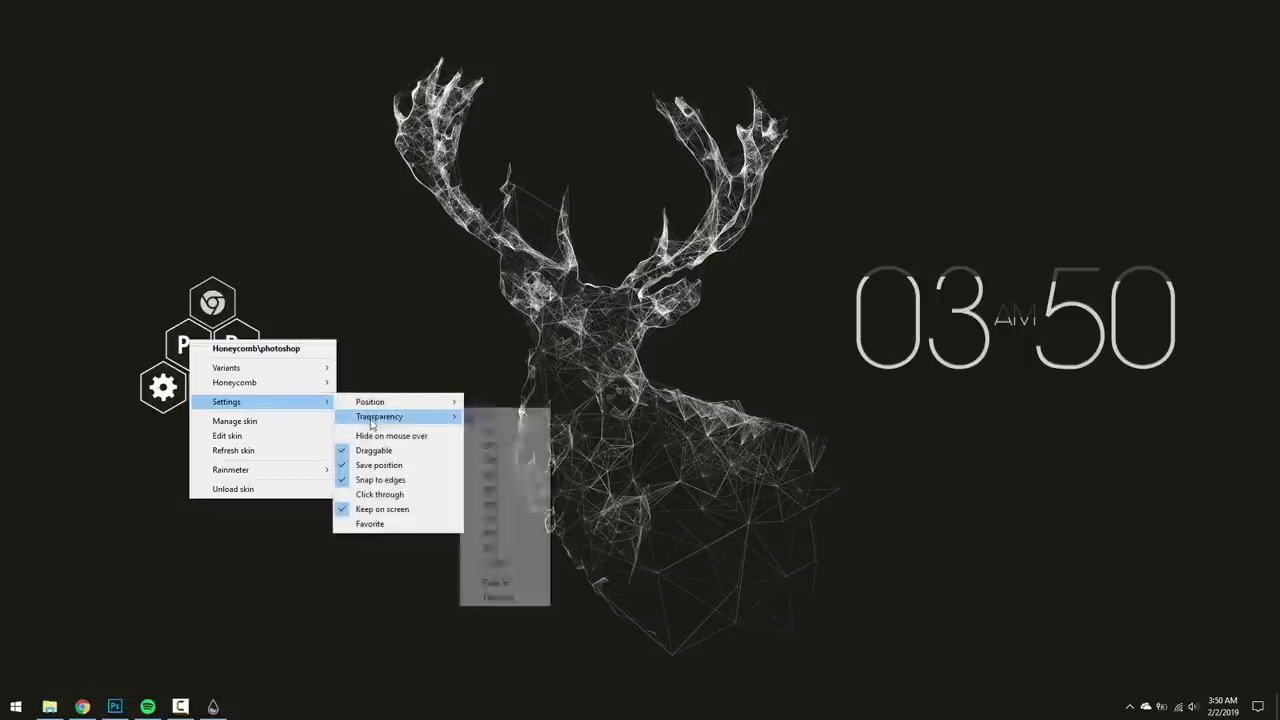
{"action": "left_click", "coordinate": [500, 443]}
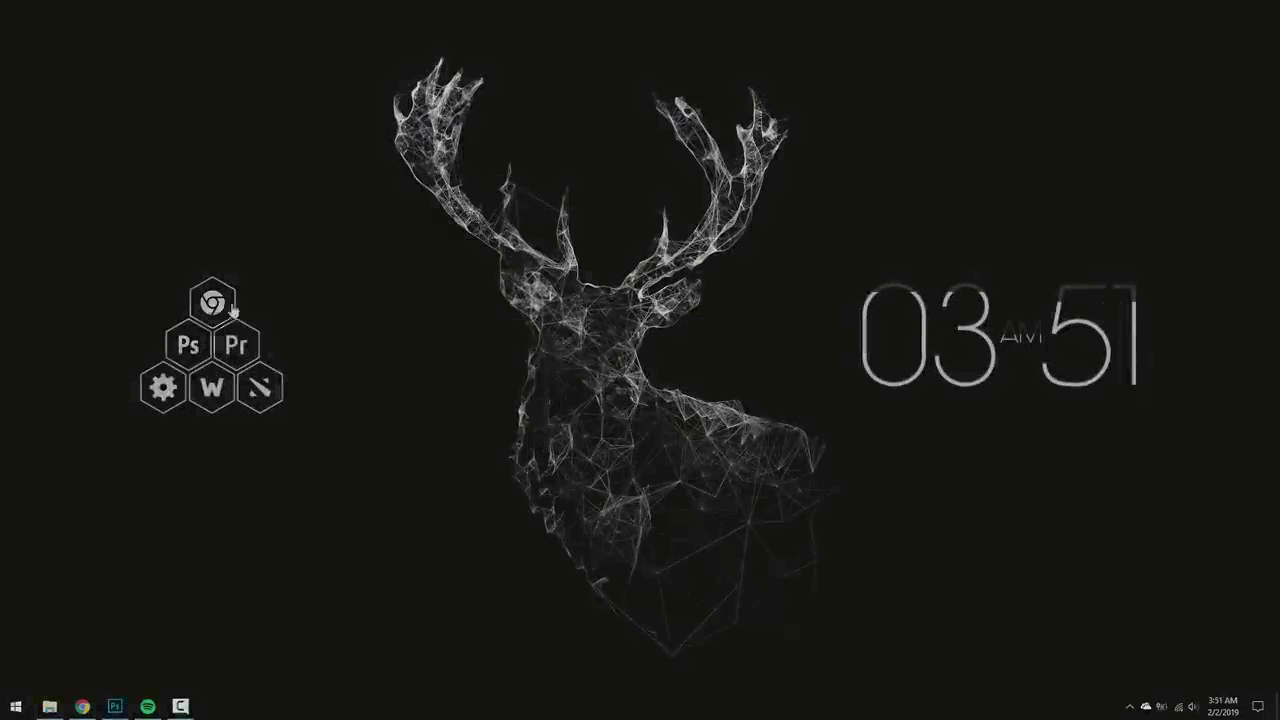